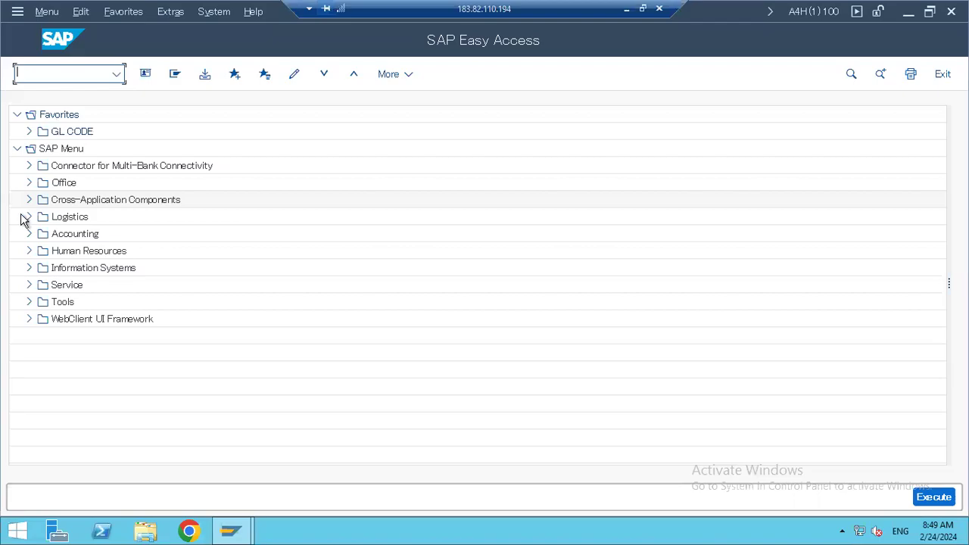
Expand Logistics and then Materials Management in the SAP Easy Access menu
left_click(28, 216)
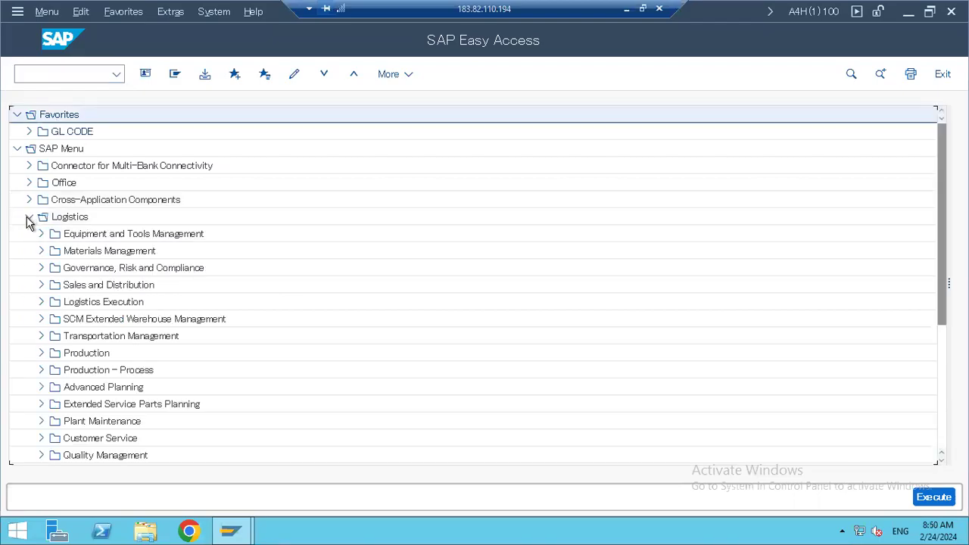
left_click(28, 216)
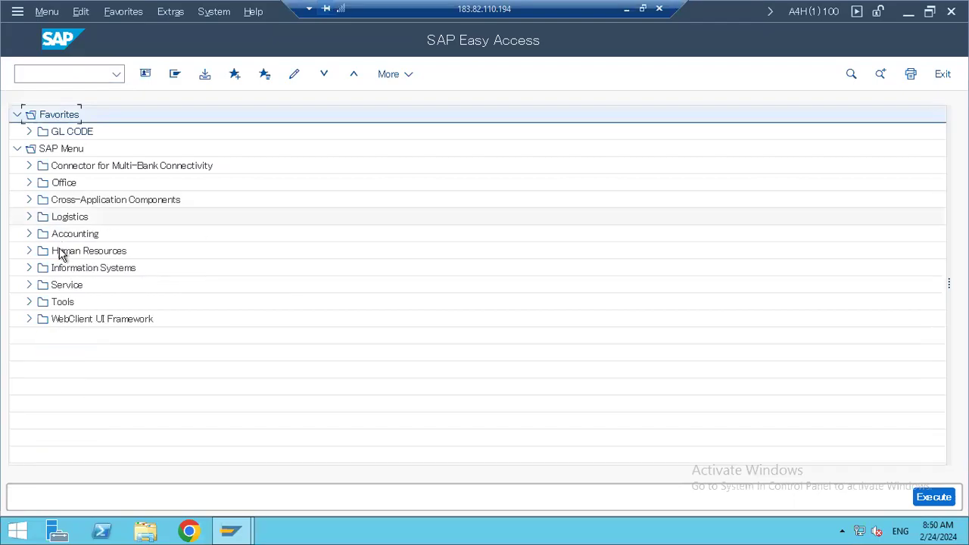
left_click(28, 217)
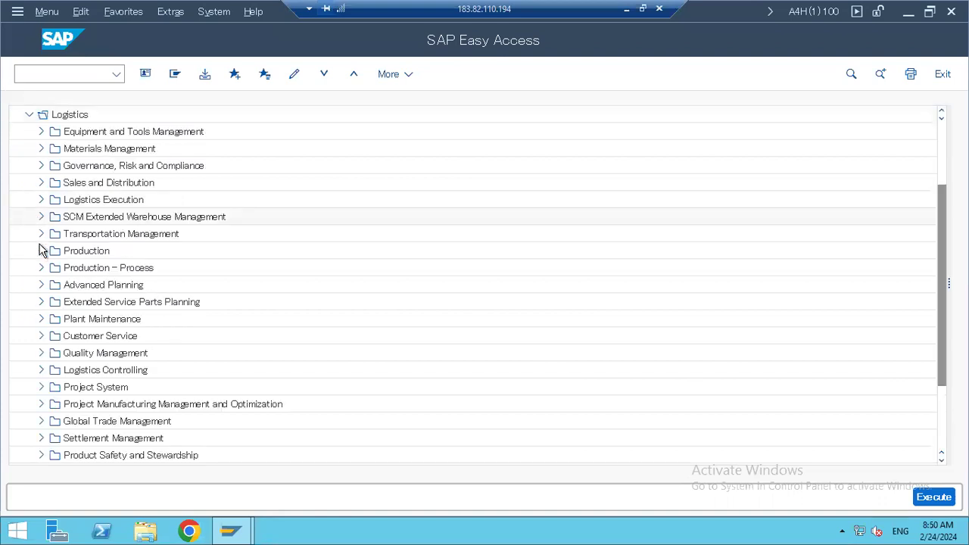
left_click(41, 148)
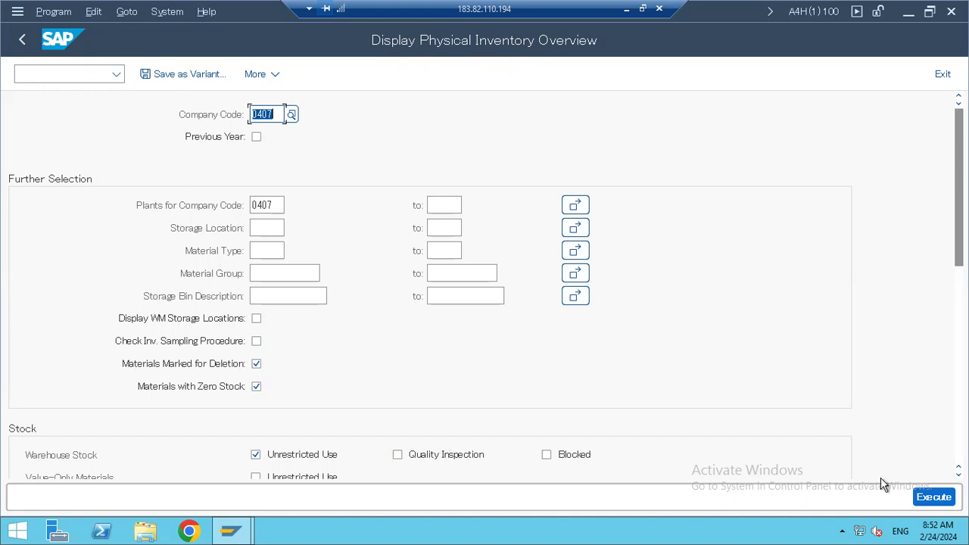
left_click(925, 498)
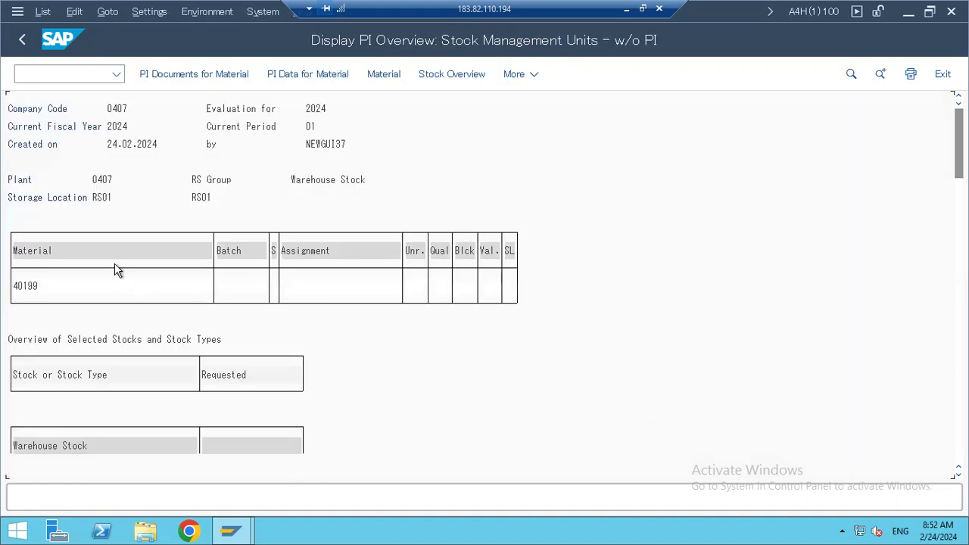
left_click(235, 290)
scroll(104, 439, "down", 5)
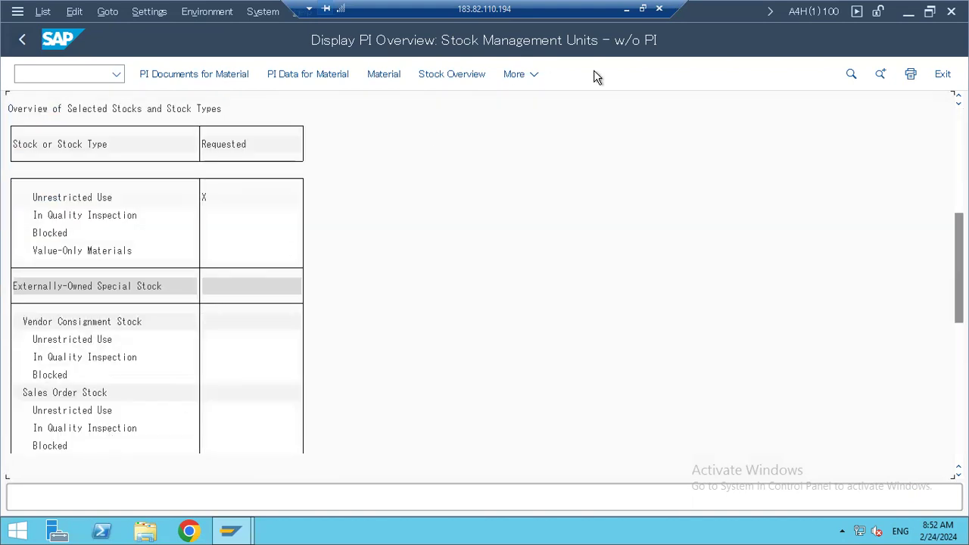
left_click(787, 21)
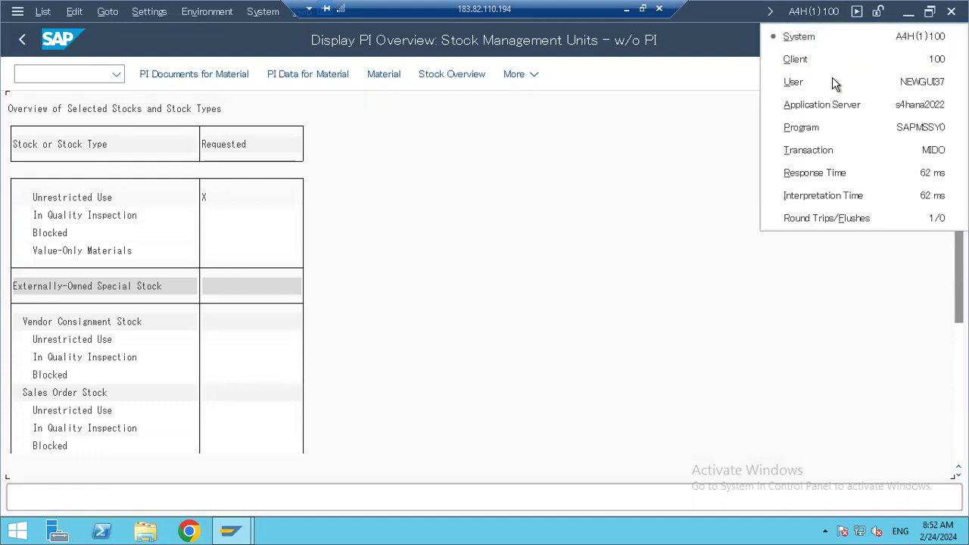
left_click(840, 152)
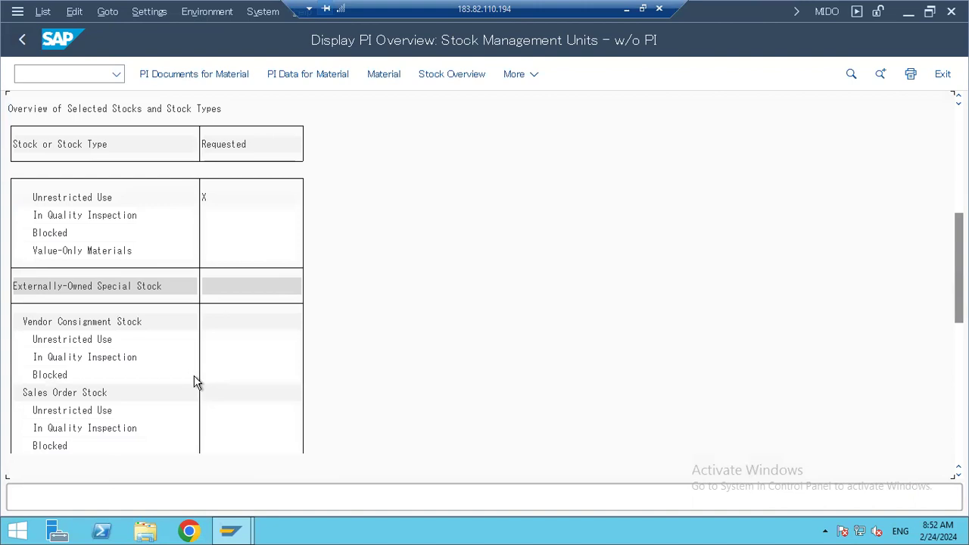
left_click(101, 197)
scroll(184, 196, "down", 5)
left_click(163, 268)
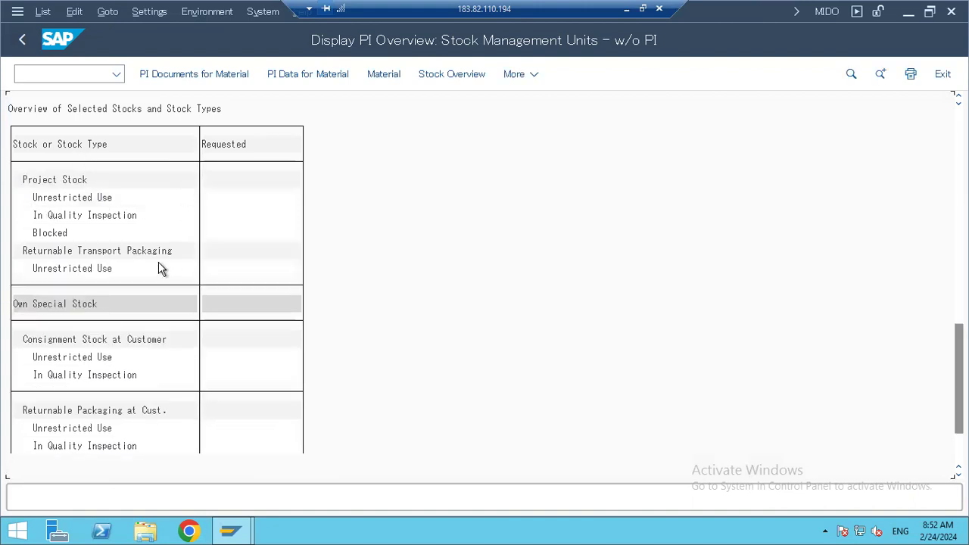
left_click(22, 43)
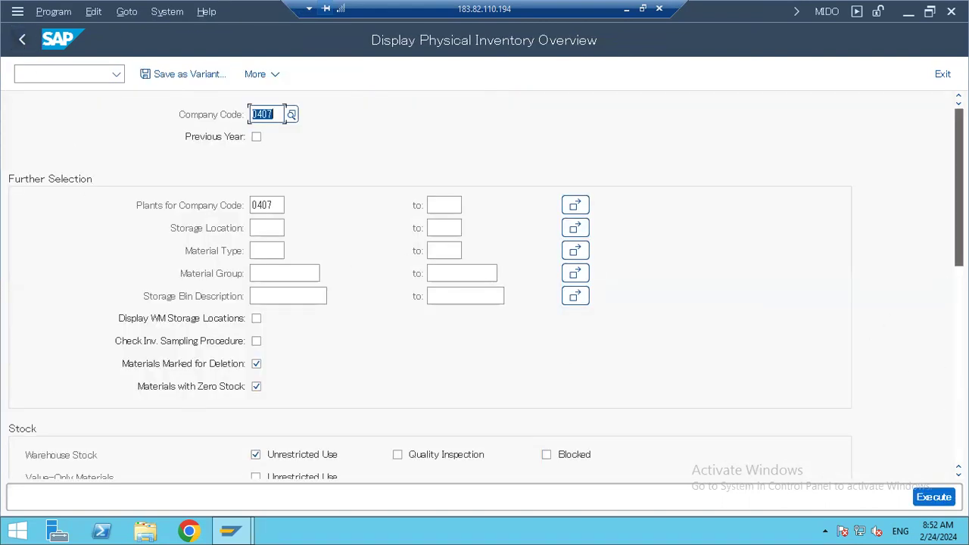
Set the physical inventory status filter to Executed
scroll(519, 350, "down", 5)
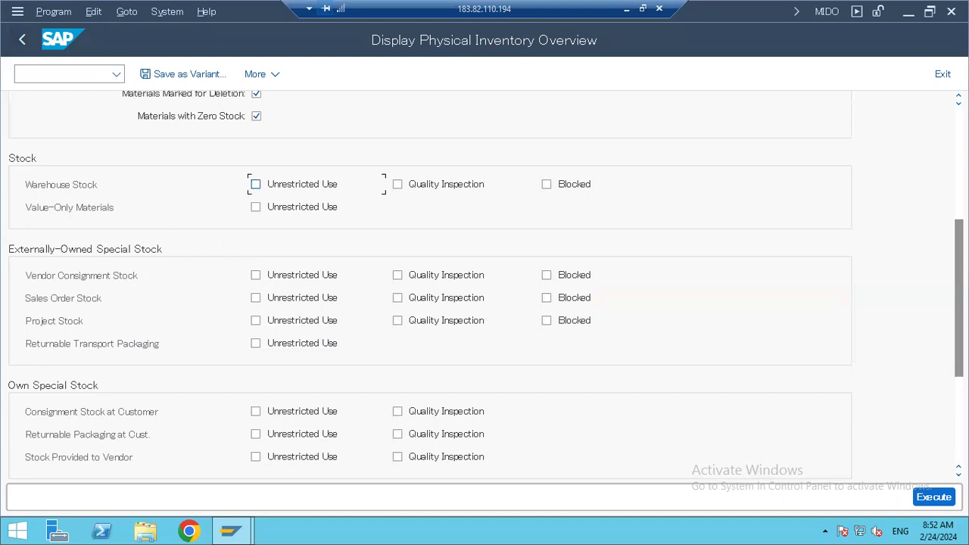
scroll(429, 283, "down", 4)
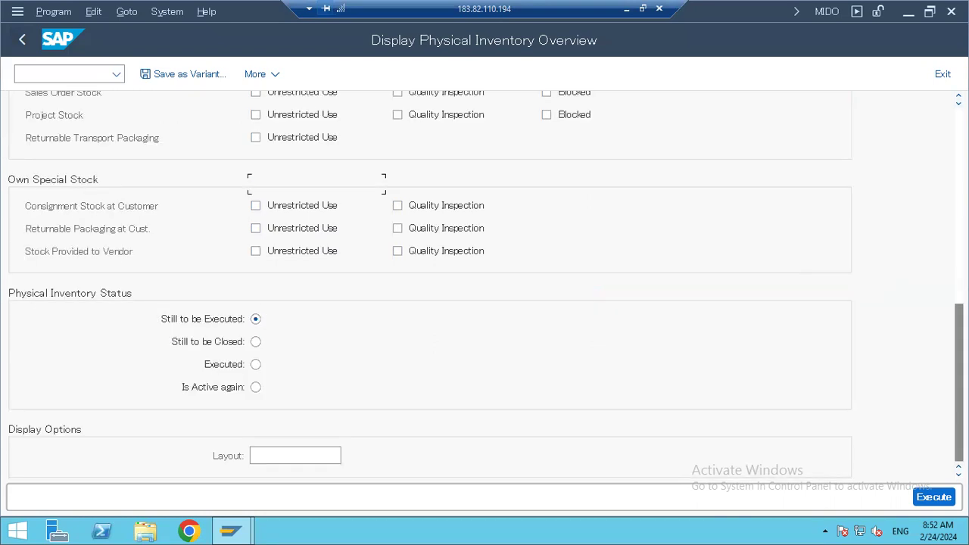
left_click(262, 369)
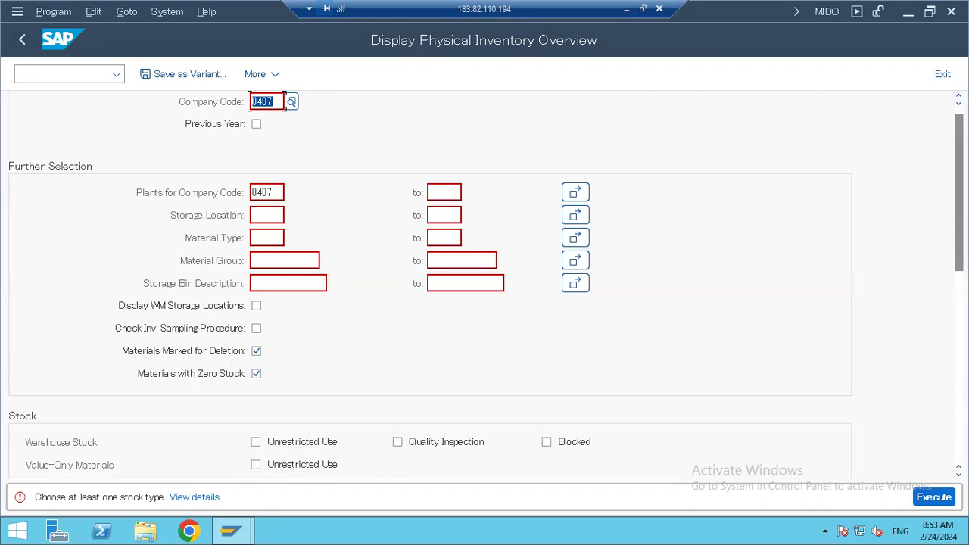
Make Warehouse Stock Unrestricted Use the only stock type, with vendor consignment cleared
scroll(444, 379, "down", 3)
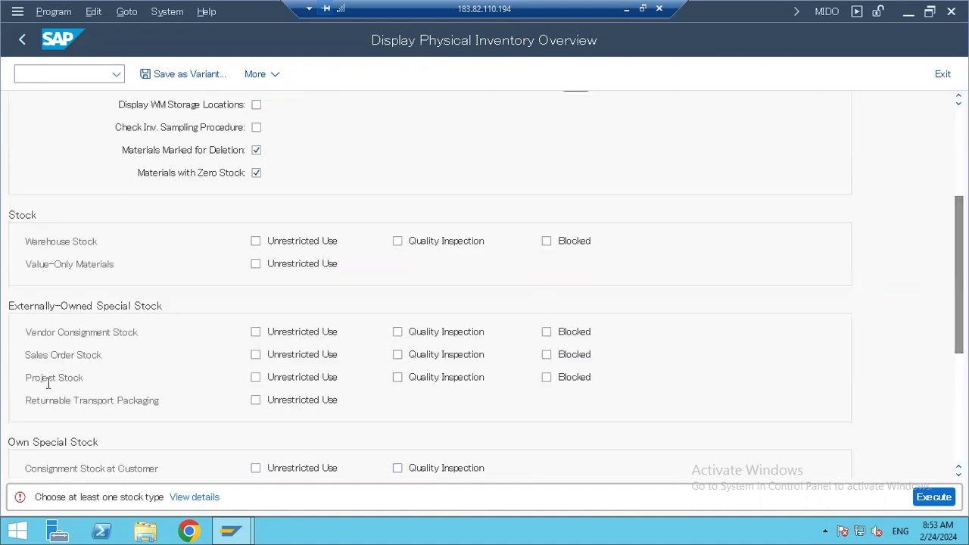
left_click(255, 332)
scroll(195, 432, "down", 1)
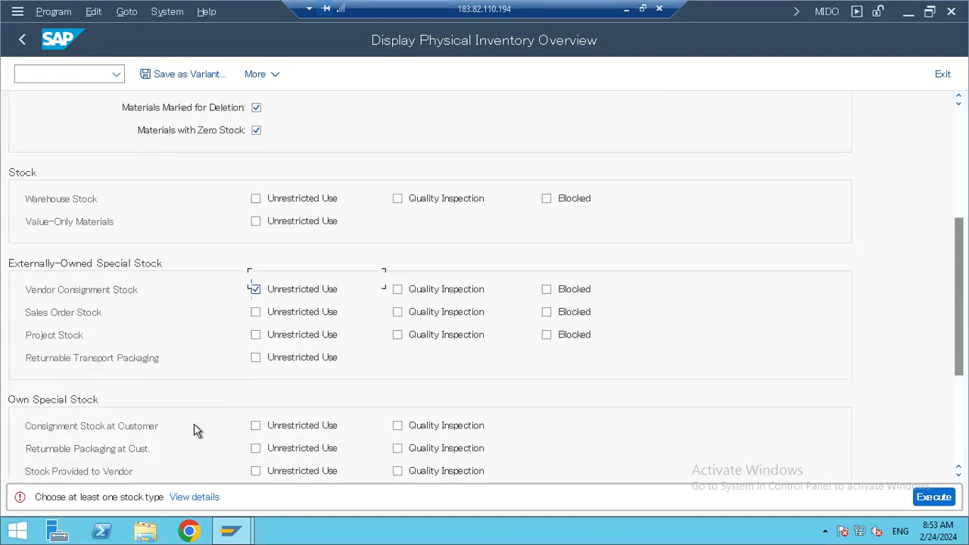
scroll(195, 424, "down", 1)
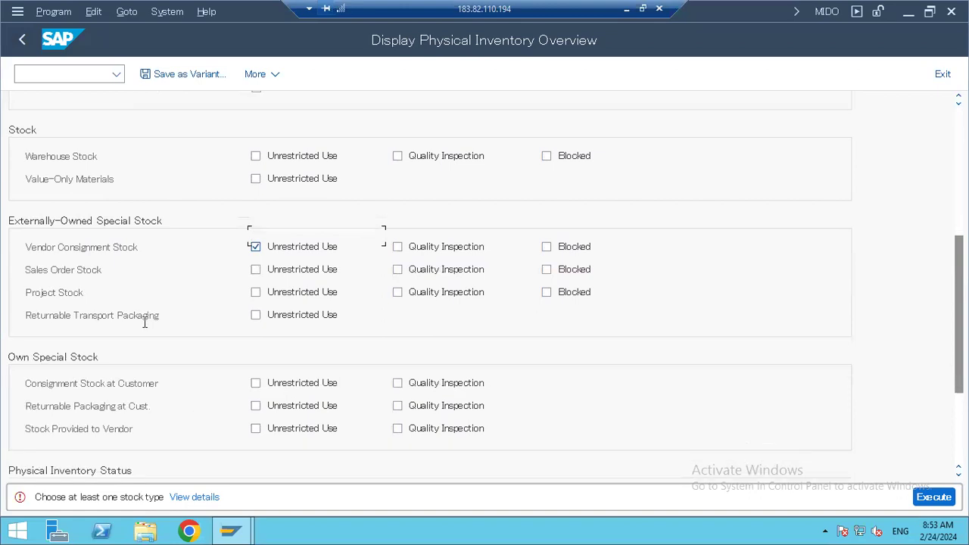
scroll(145, 321, "down", 1)
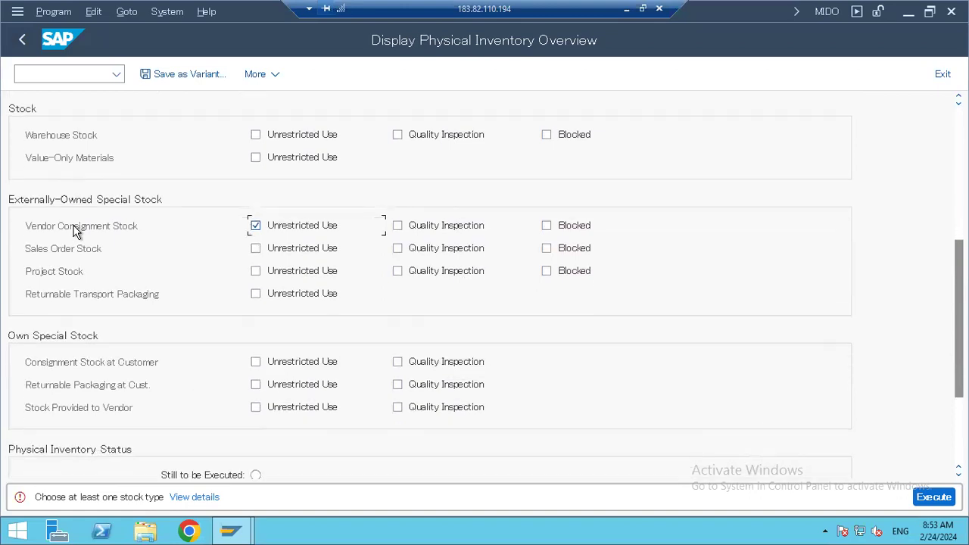
left_click(255, 135)
left_click(254, 227)
scroll(870, 470, "down", 2)
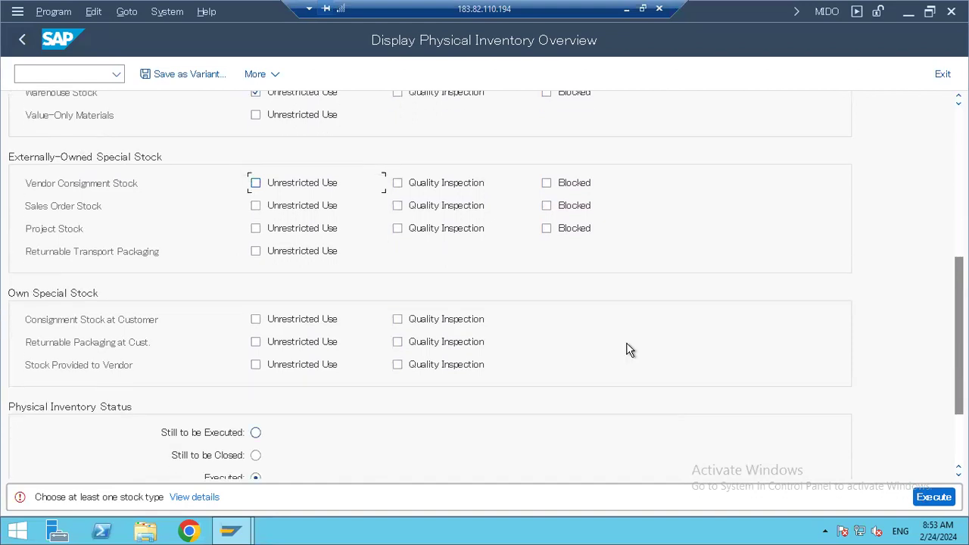
Run the overview for Executed inventories, get an empty list, and go back
key("F8")
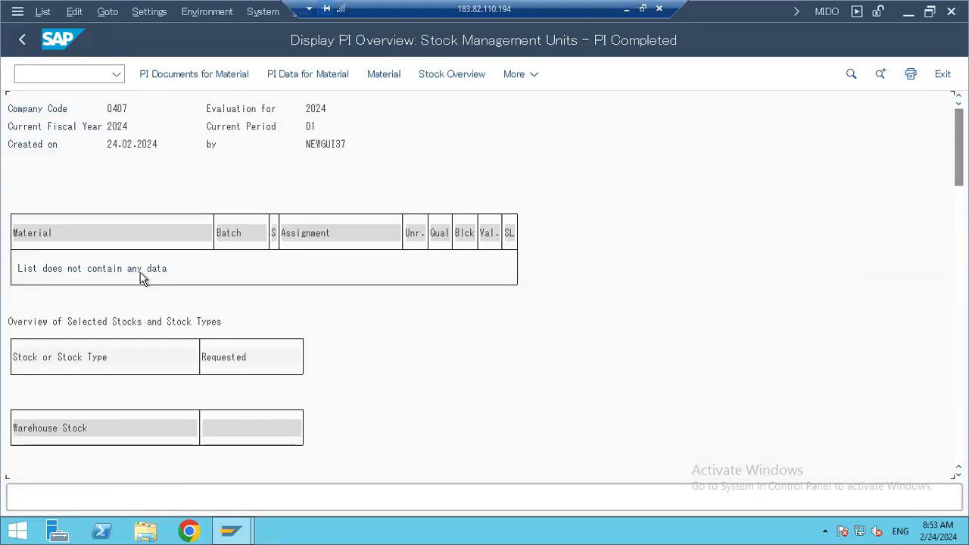
left_click(22, 39)
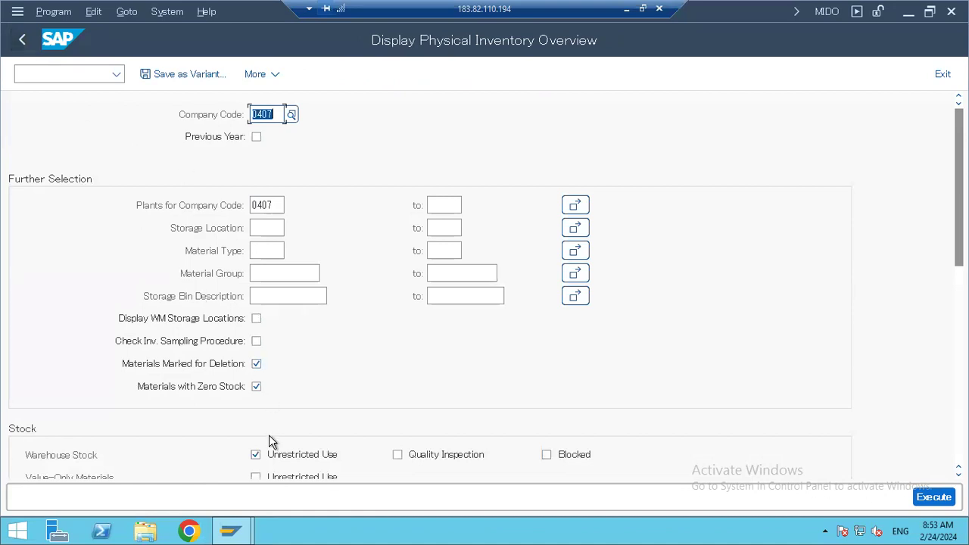
scroll(277, 464, "down", 3)
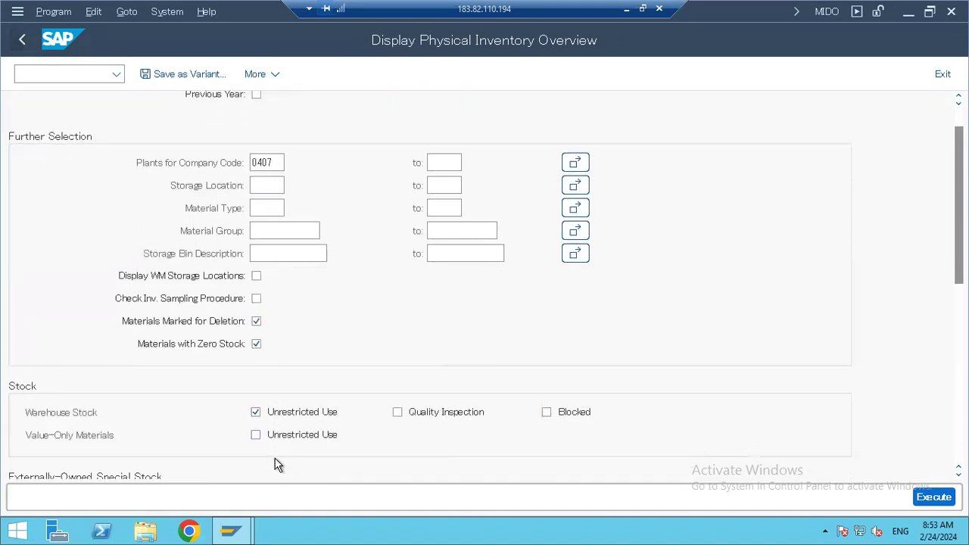
scroll(277, 464, "down", 3)
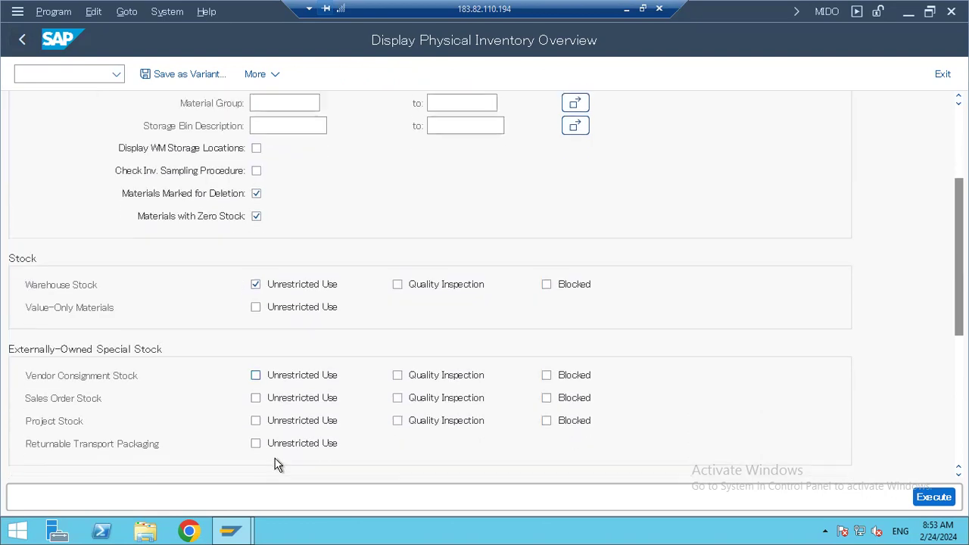
scroll(278, 464, "down", 1)
scroll(277, 464, "down", 4)
scroll(277, 464, "down", 1)
scroll(277, 464, "down", 2)
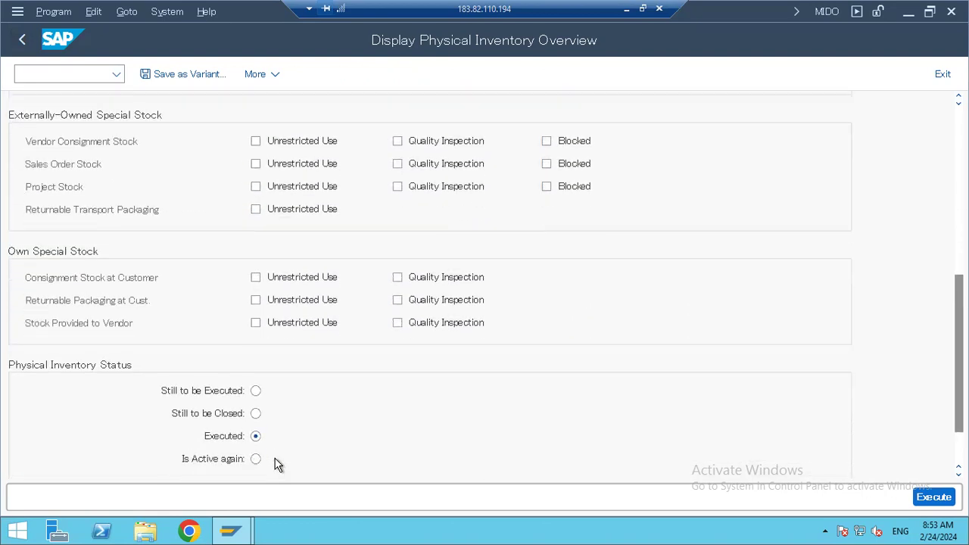
Rerun for Still to be Executed, showing material 40199 at RS01, then return to Easy Access
left_click(252, 391)
key("F8")
left_click(23, 287)
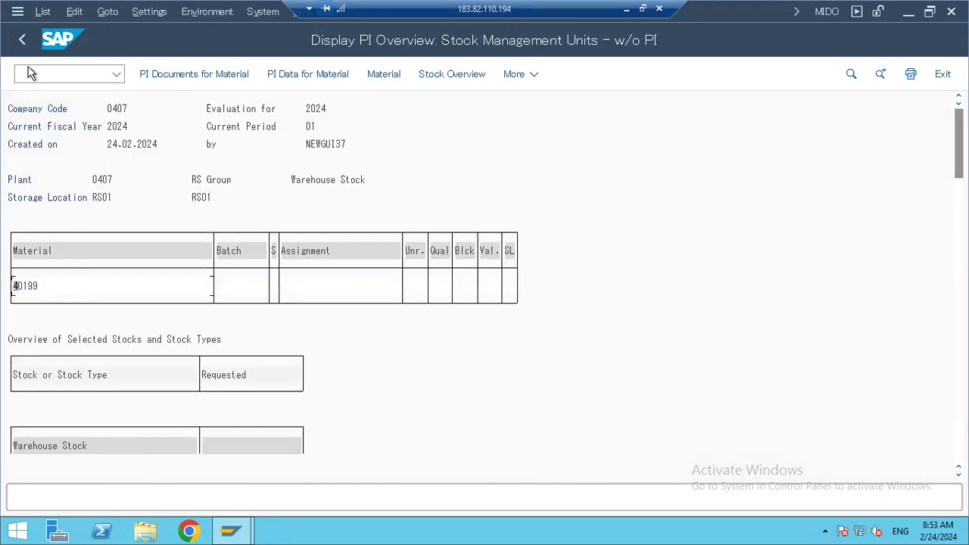
left_click(22, 43)
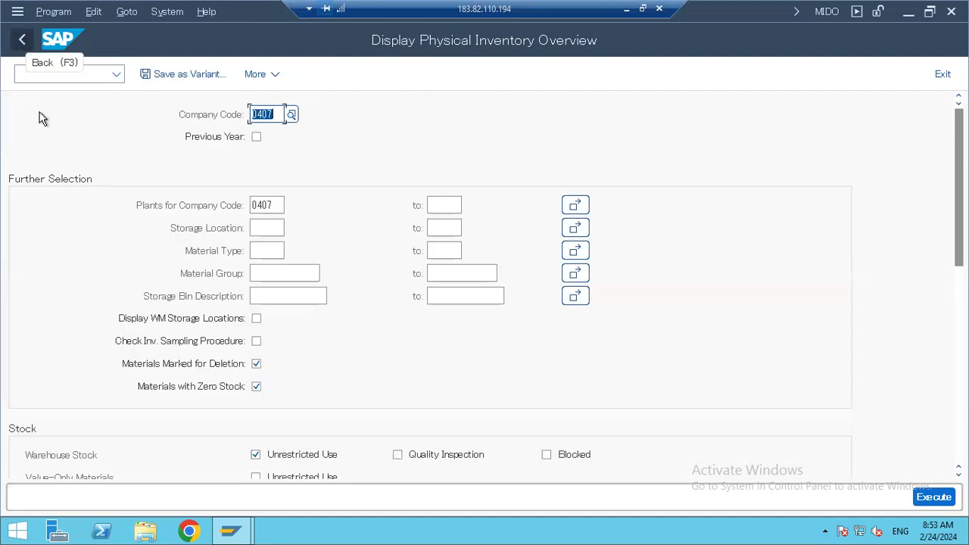
left_click(22, 43)
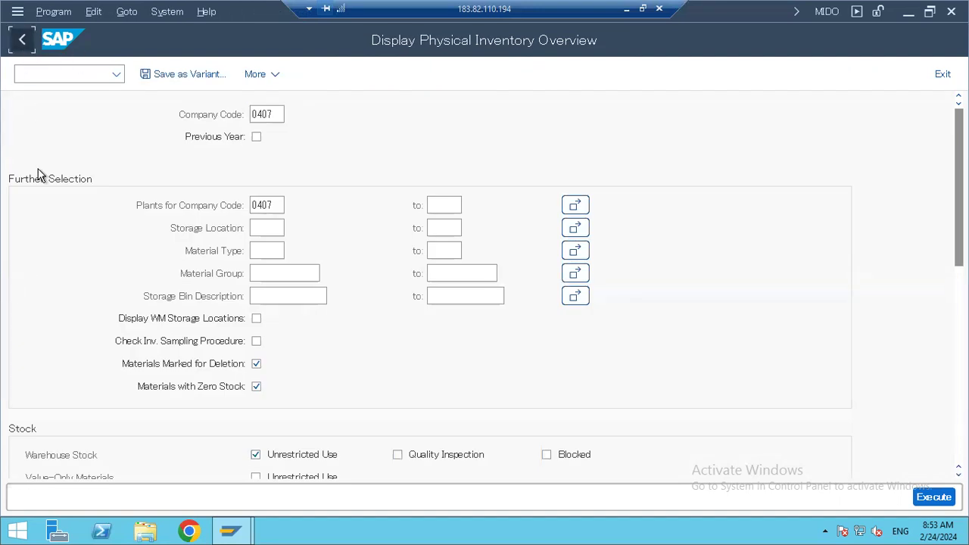
Collapse the physical inventory folders and browse Purchasing's Environment branch
left_click(66, 252)
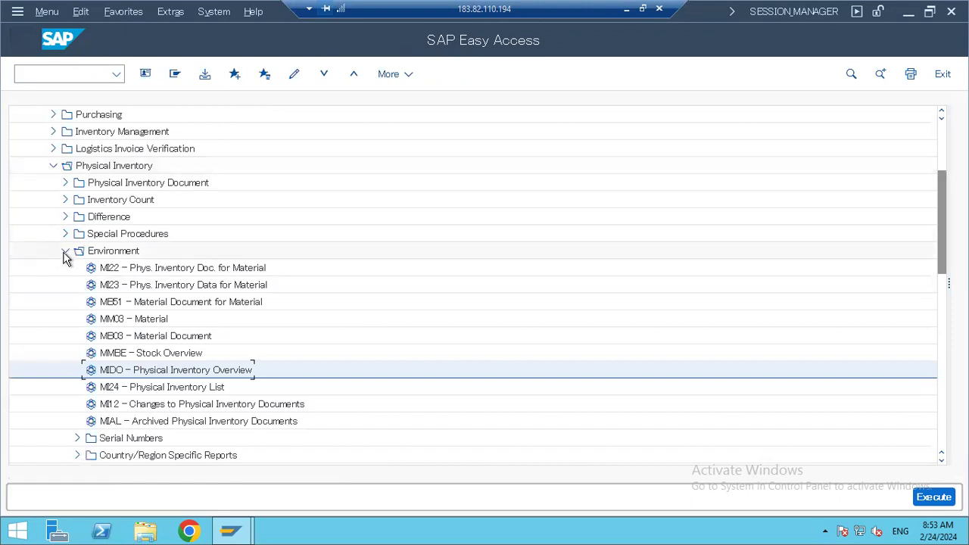
left_click(53, 166)
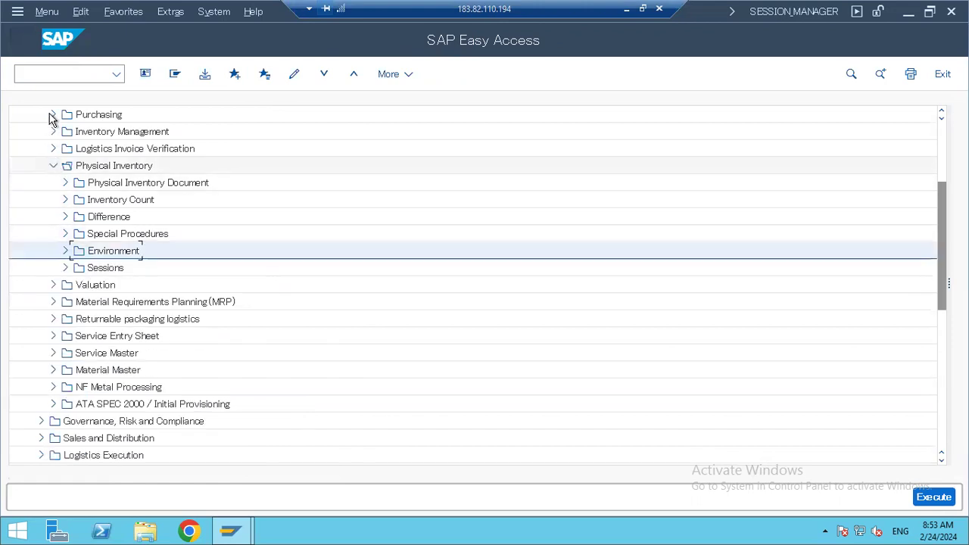
left_click(53, 115)
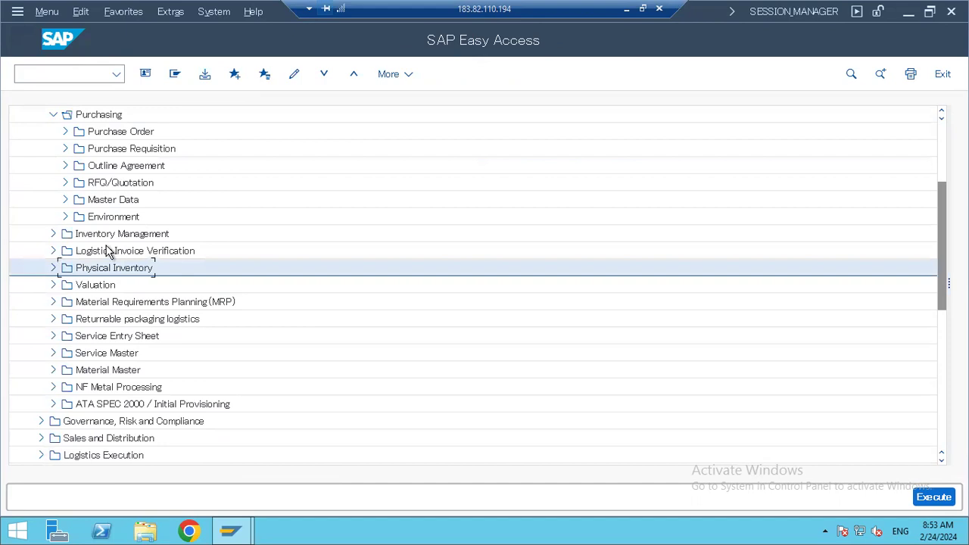
left_click(65, 216)
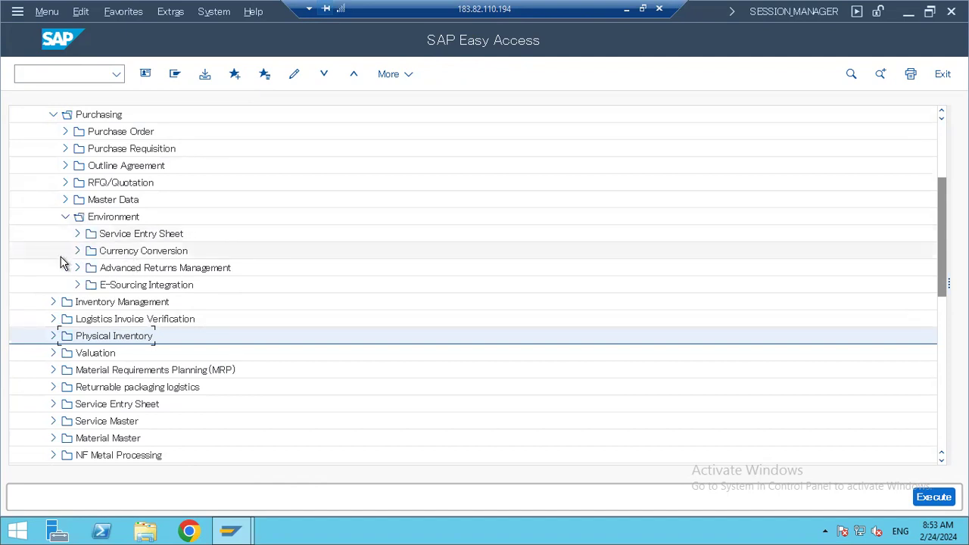
left_click(73, 251)
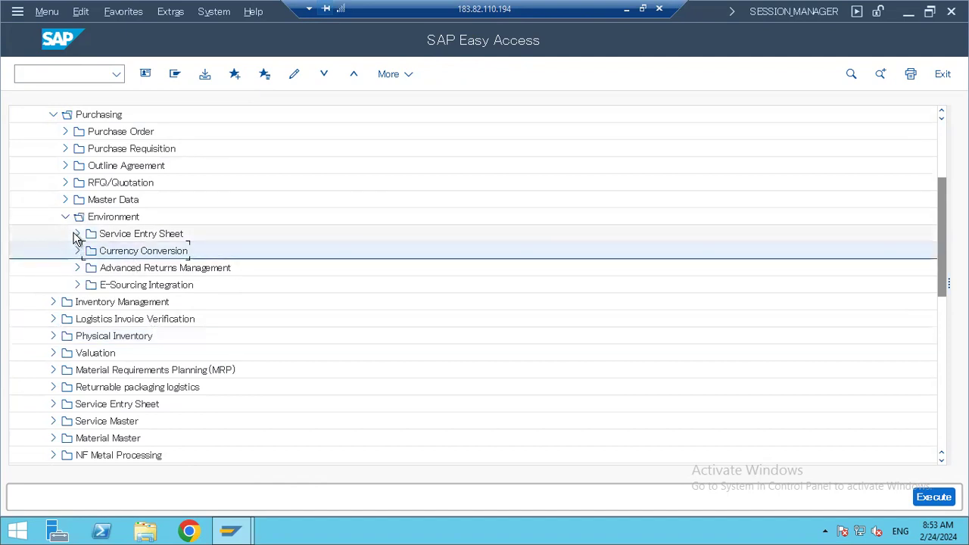
left_click(77, 234)
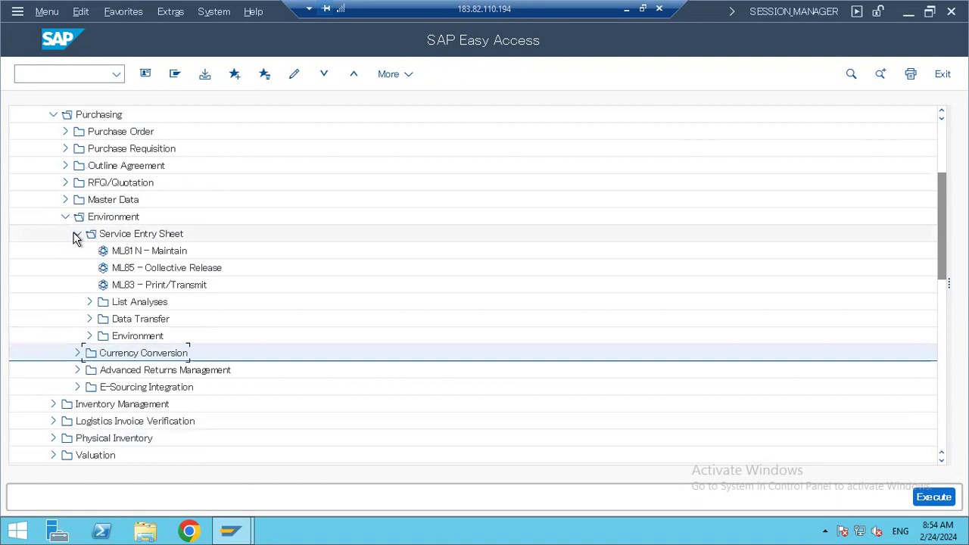
left_click(66, 212)
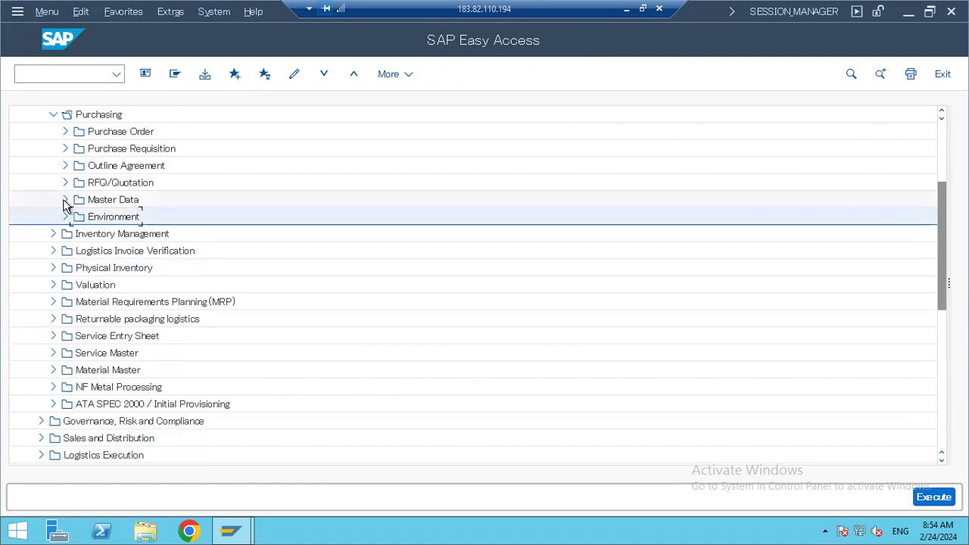
Start ME11 Create Info Record from Purchasing > Master Data > Info Record
left_click(65, 200)
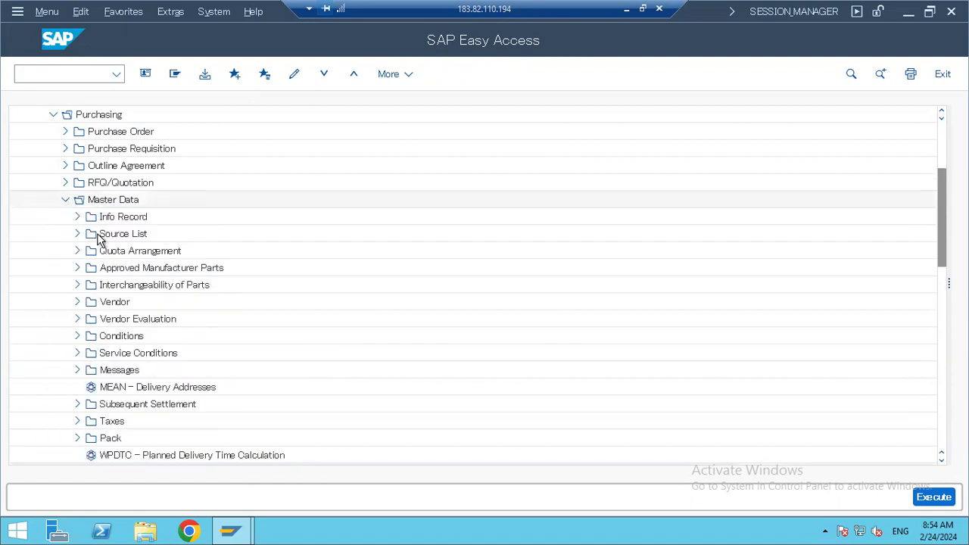
left_click(87, 233)
left_click(77, 218)
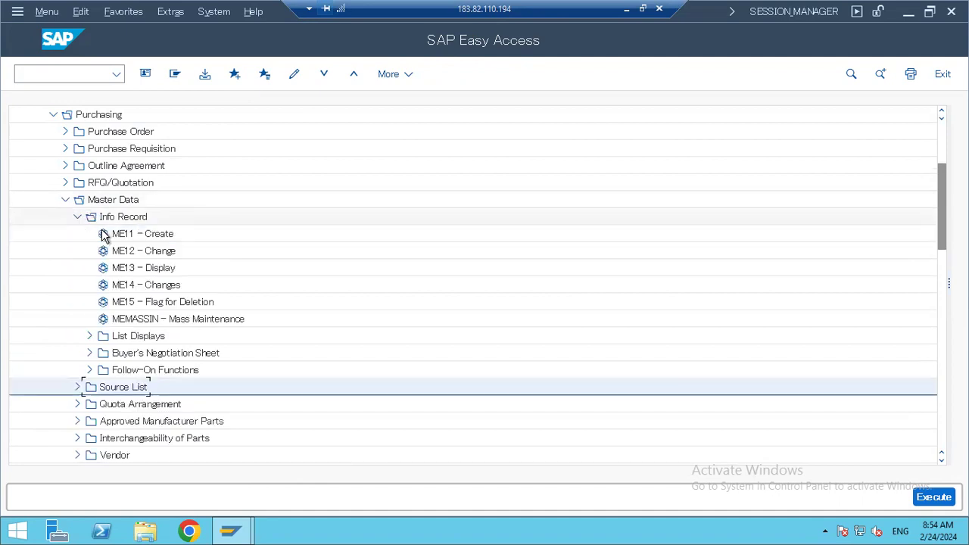
double_click(200, 234)
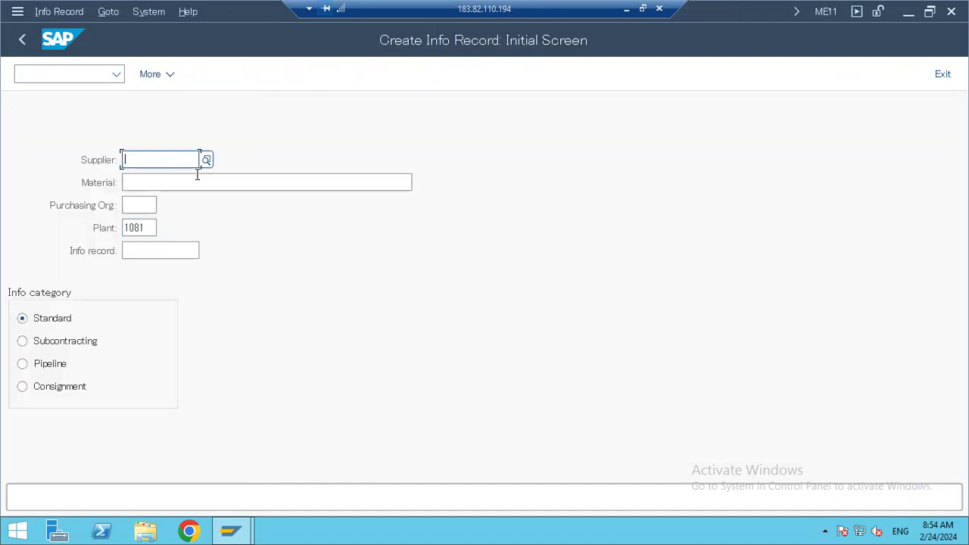
Leave the info record screen for the Customizing: Execute Project screen via /nspro
left_click(148, 229)
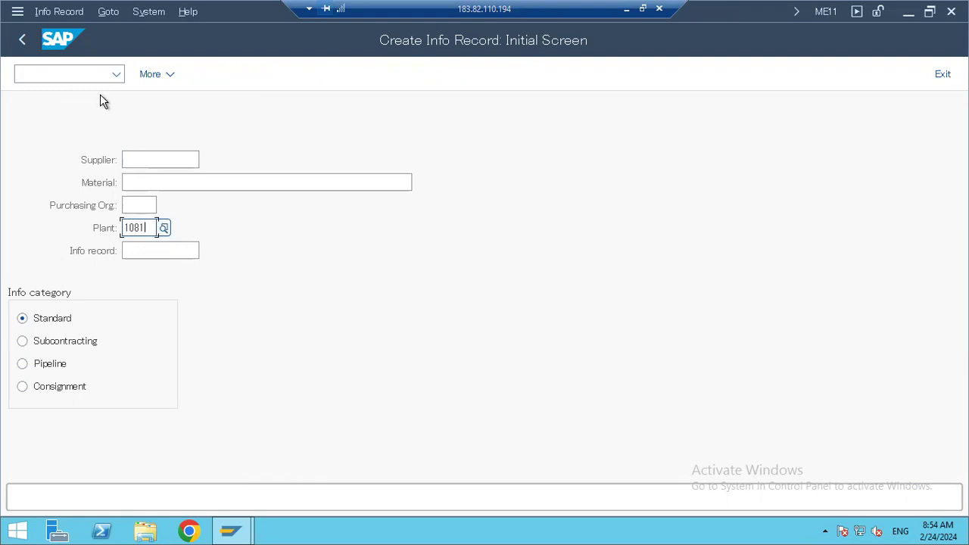
left_click(86, 73)
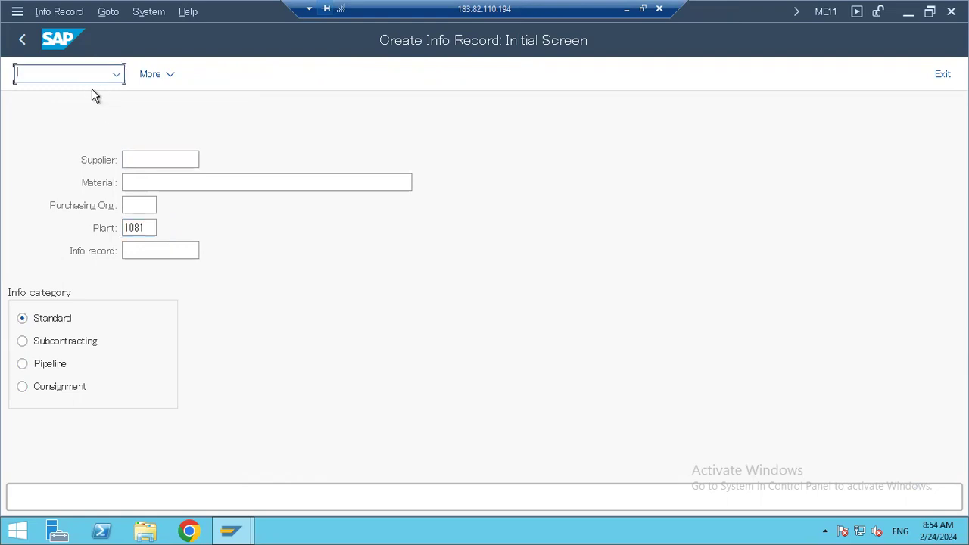
type("/nspro")
key("Return")
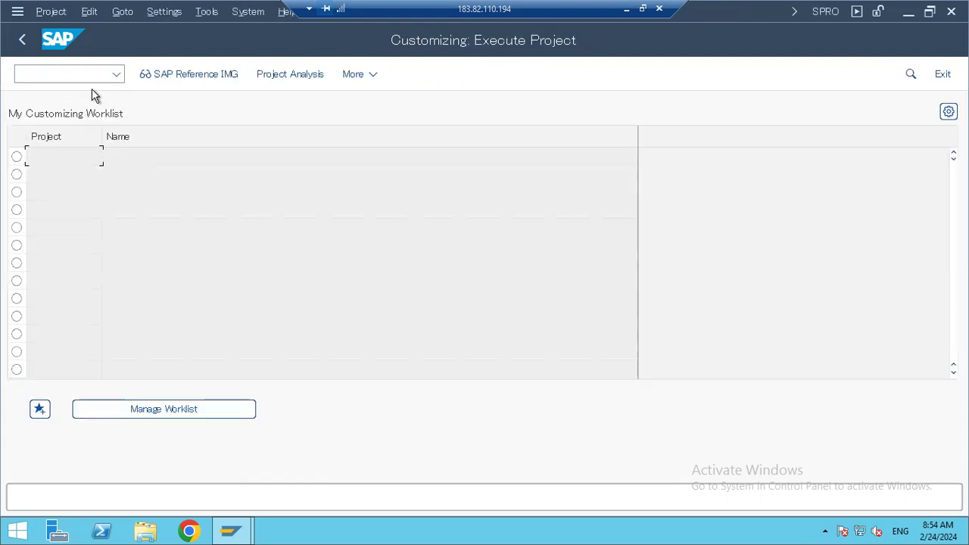
Open the SAP Reference IMG and scroll through its tree
left_click(172, 80)
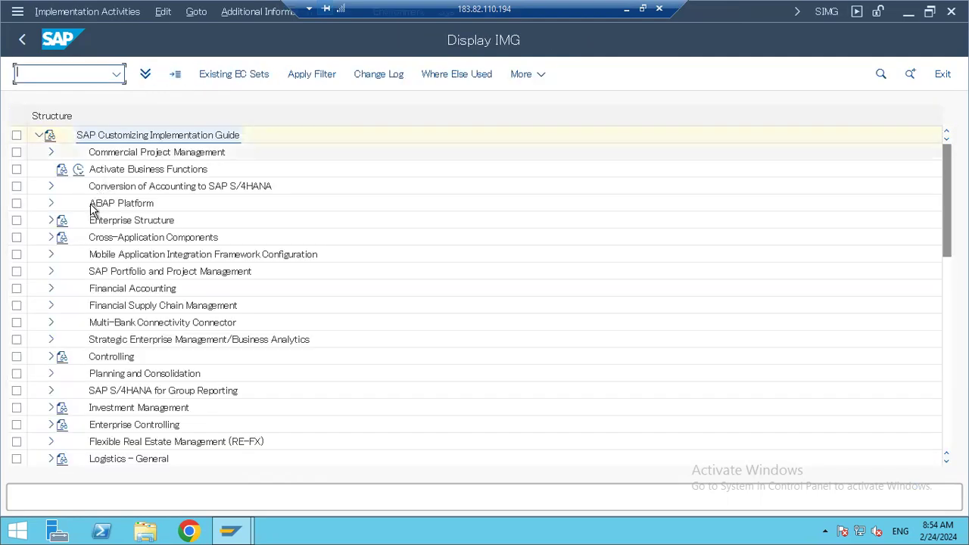
left_click(115, 357)
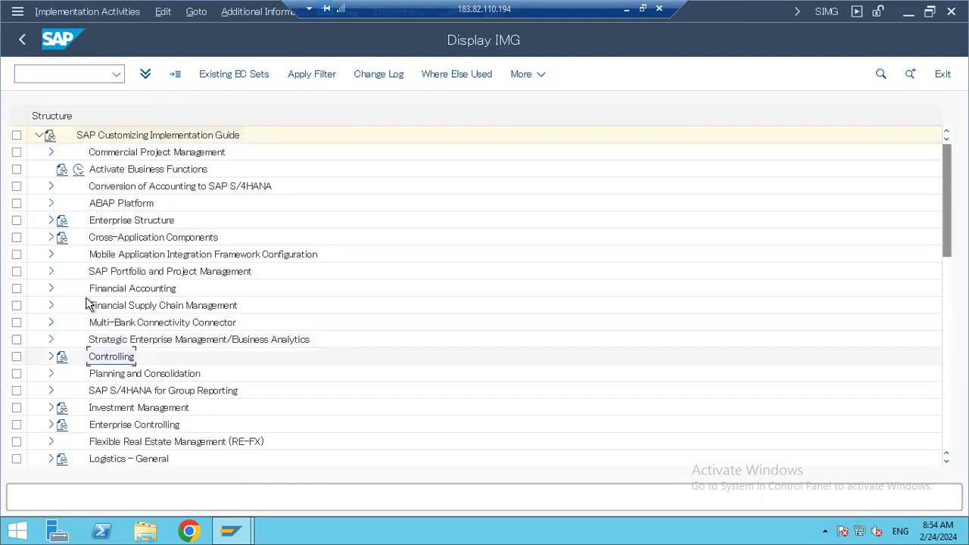
left_click(100, 294)
scroll(48, 374, "down", 1)
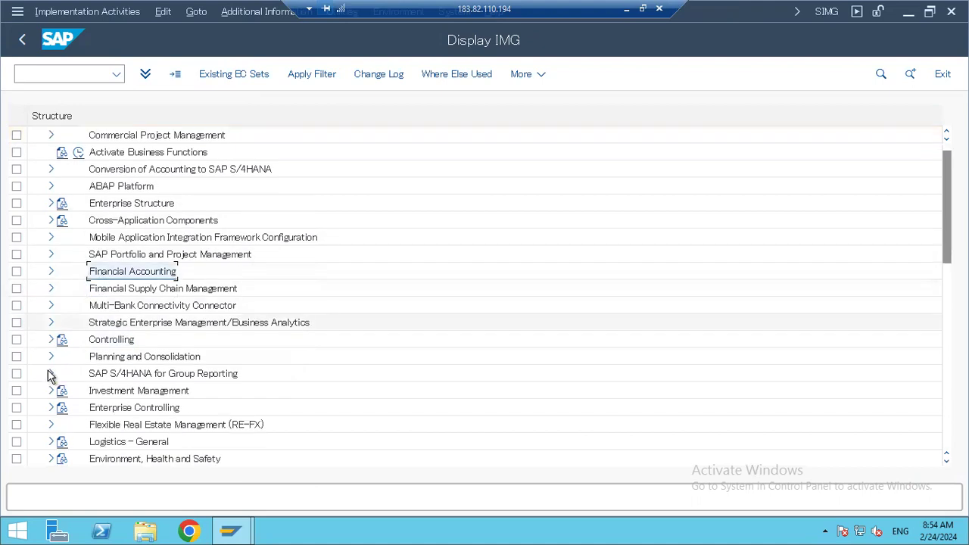
scroll(49, 396, "down", 3)
scroll(55, 401, "down", 4)
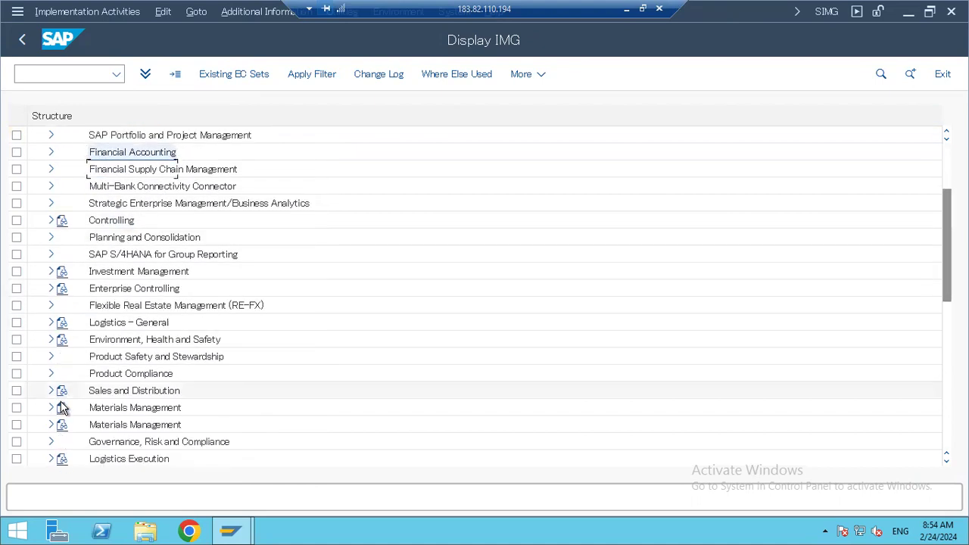
scroll(62, 409, "down", 1)
scroll(62, 408, "up", 5)
scroll(67, 348, "up", 4)
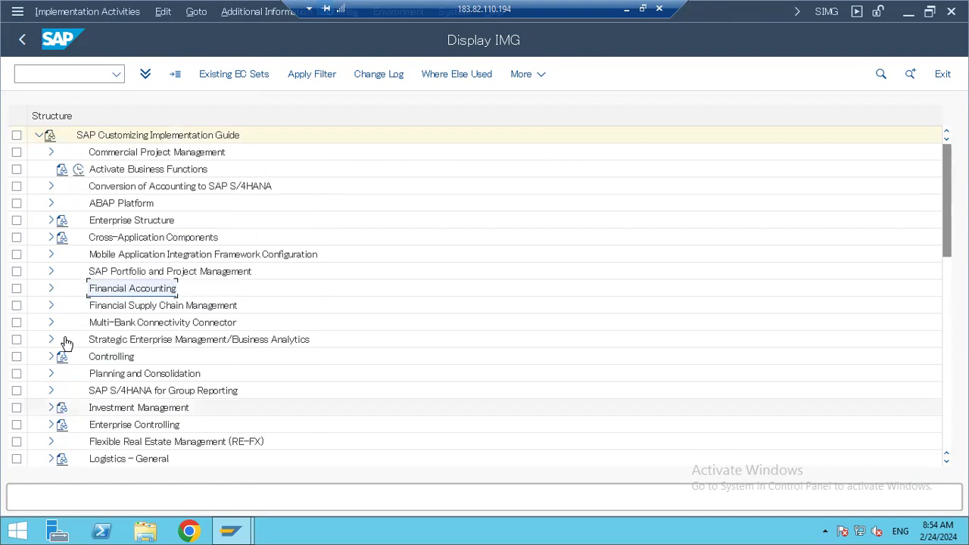
Expand Enterprise Structure > Assignment > Logistics – General
left_click(50, 220)
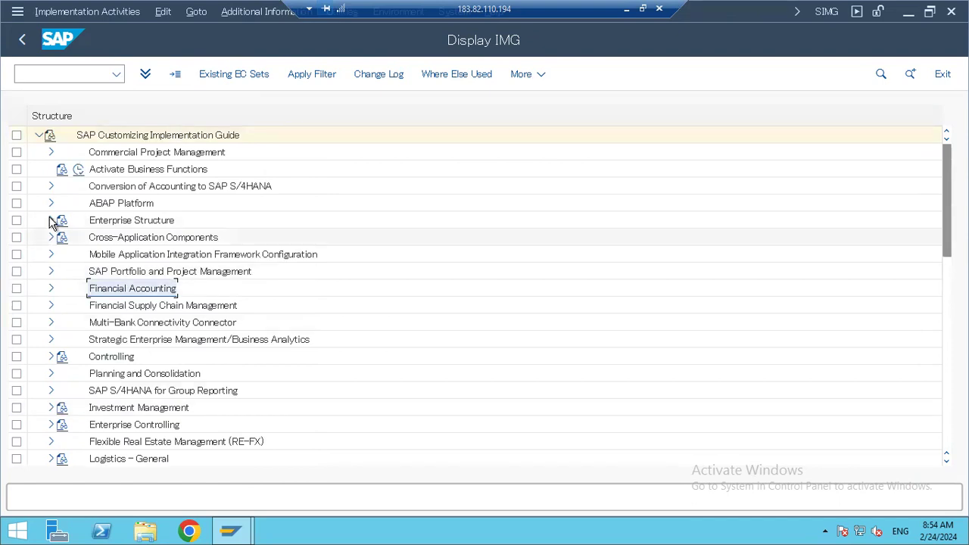
left_click(63, 254)
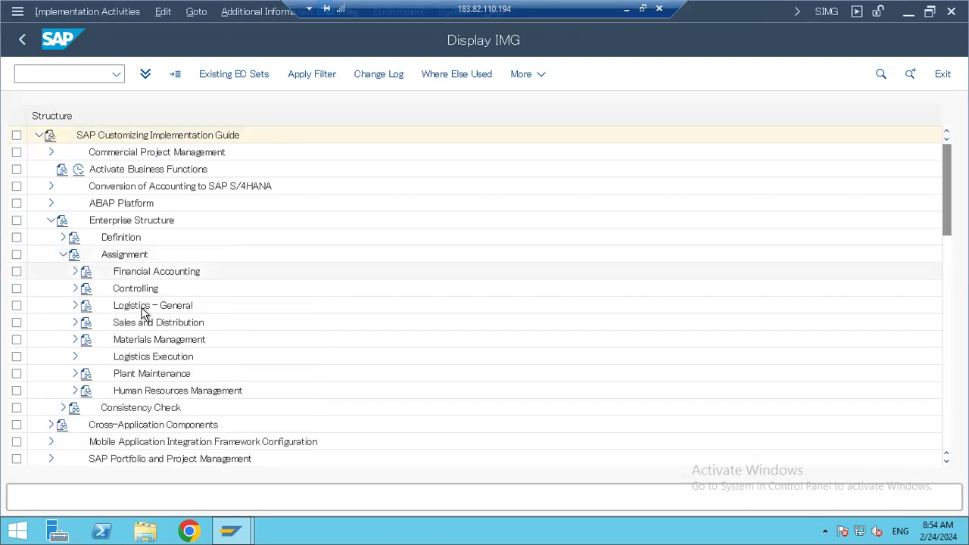
left_click(95, 309)
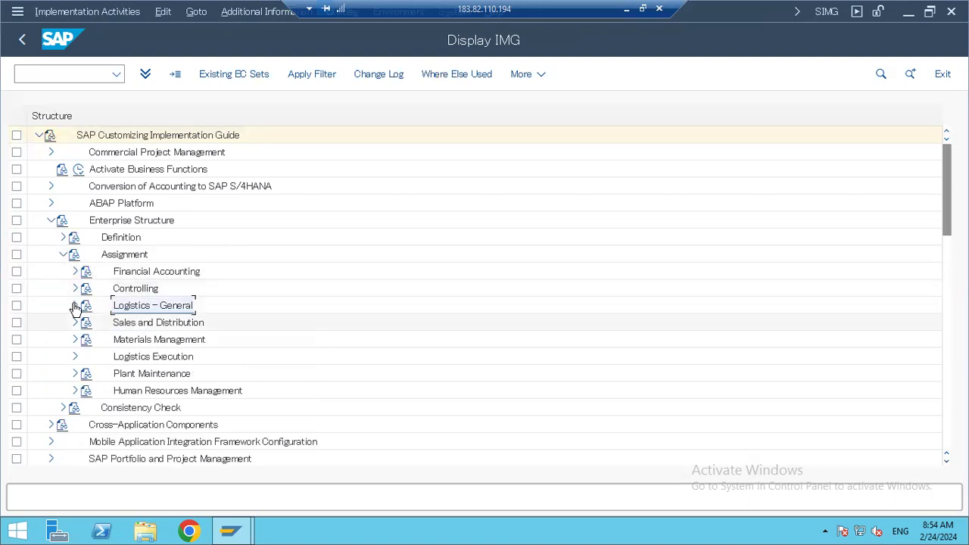
double_click(182, 311)
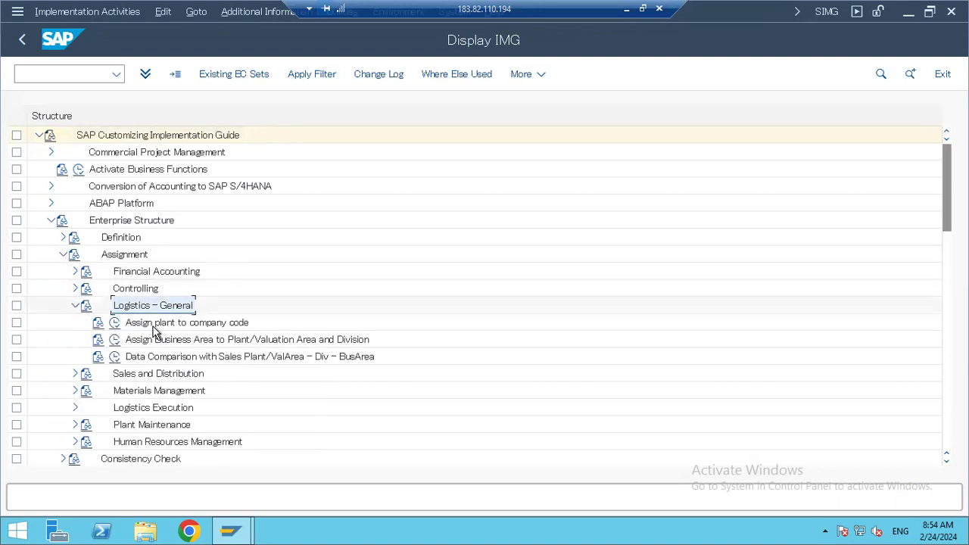
Open Assign plant to company code and position the table at plant 0407 (company code 0407)
left_click(115, 324)
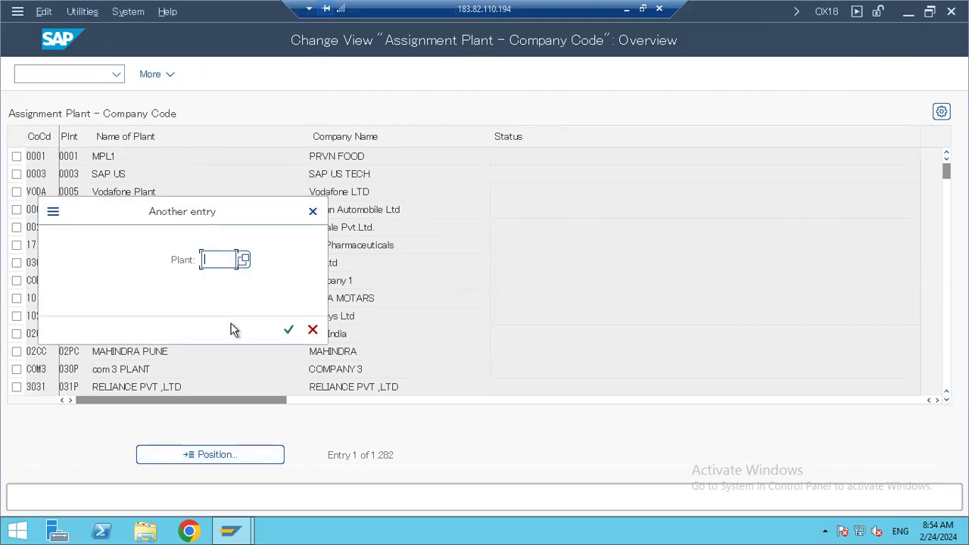
key("Escape")
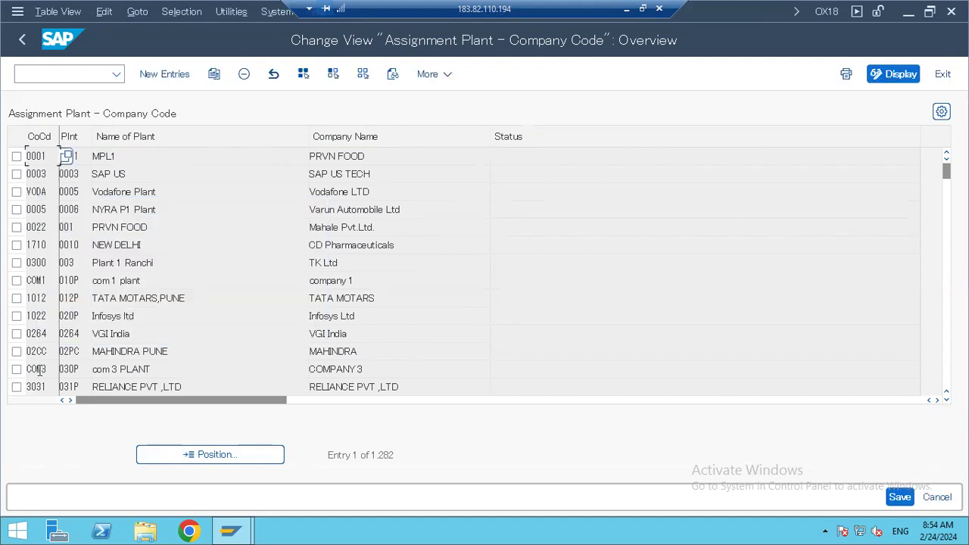
key("Down")
key("Down")
key("Down")
key("Down")
key("Down")
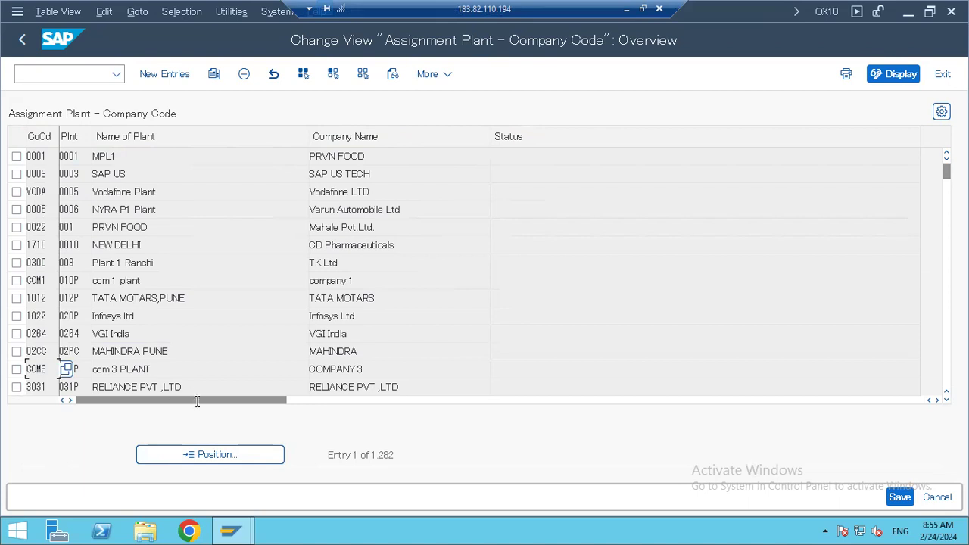
left_click(219, 460)
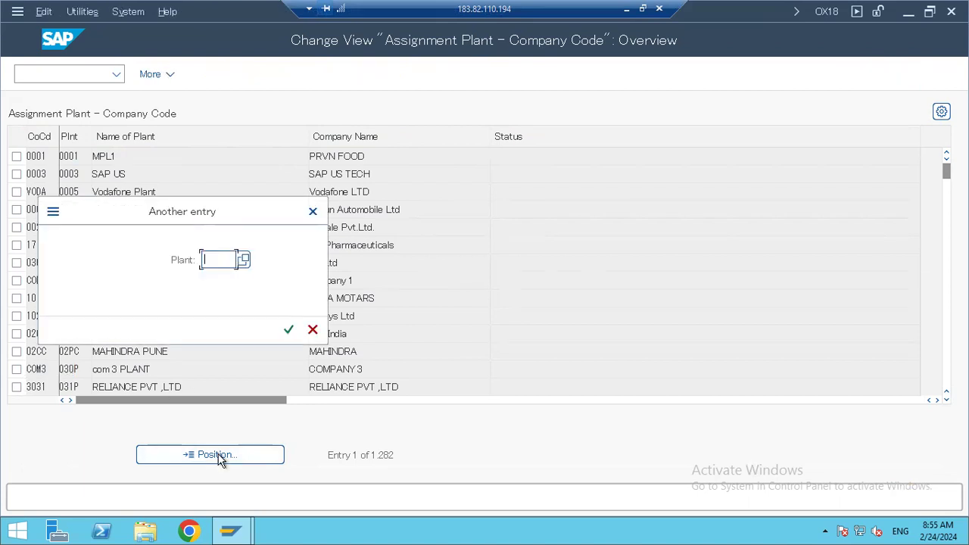
type("03")
key("BackSpace")
key("BackSpace")
type("4")
key("Return")
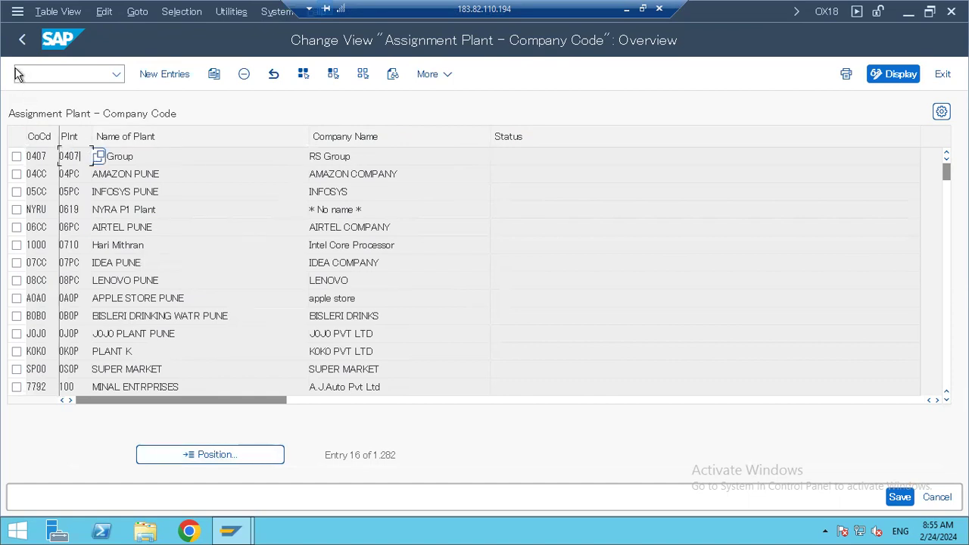
key("Tab")
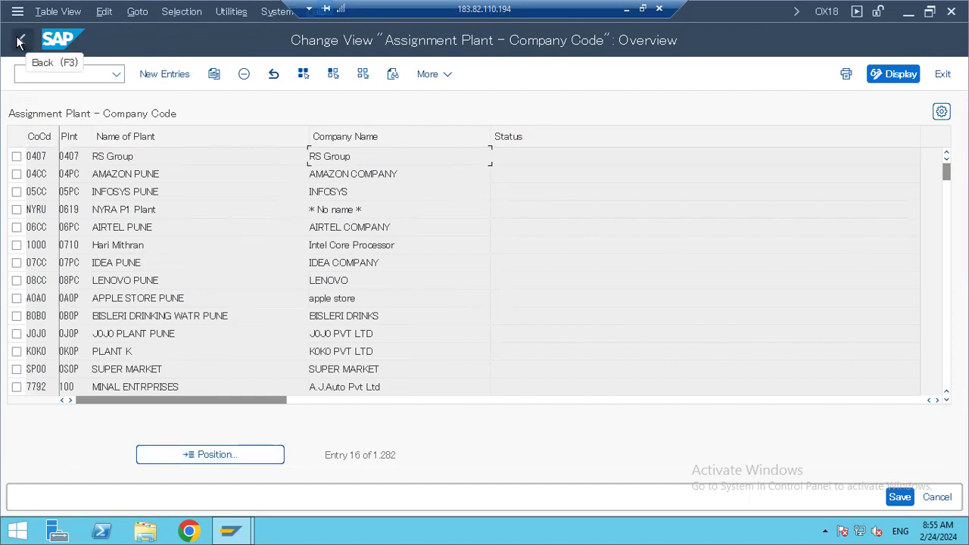
Leave the IMG and return to the SAP Easy Access menu with /n
left_click(21, 41)
type("/nsp")
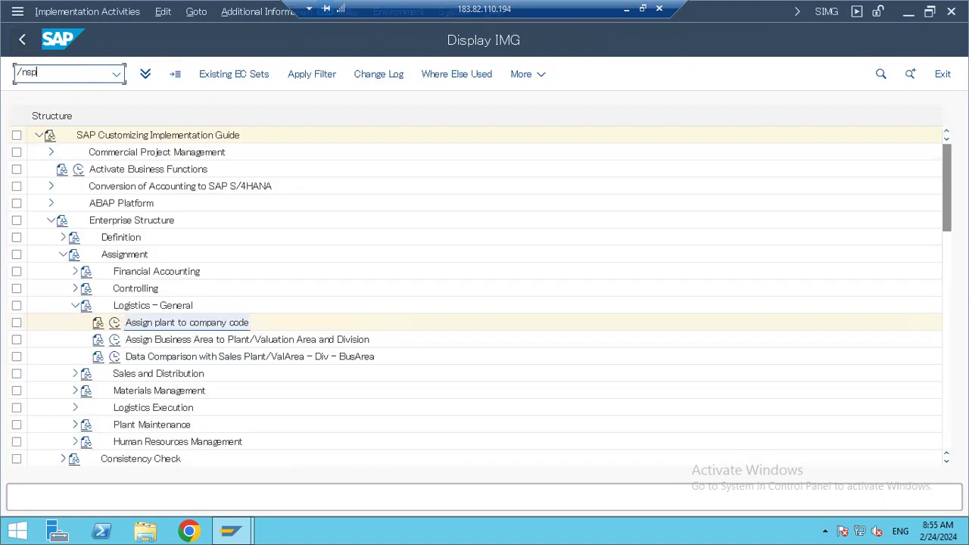
type("ro")
key("Return")
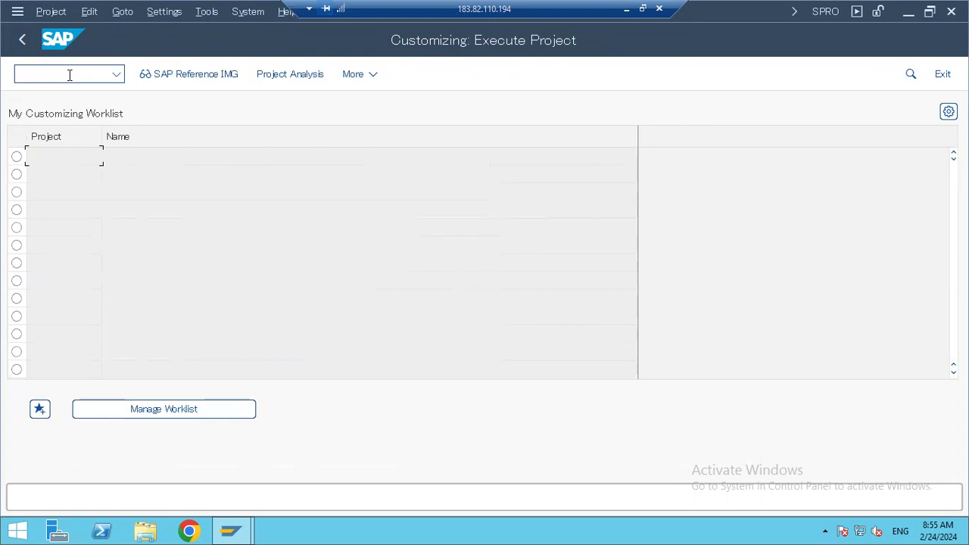
left_click(58, 75)
type("/n")
key("Return")
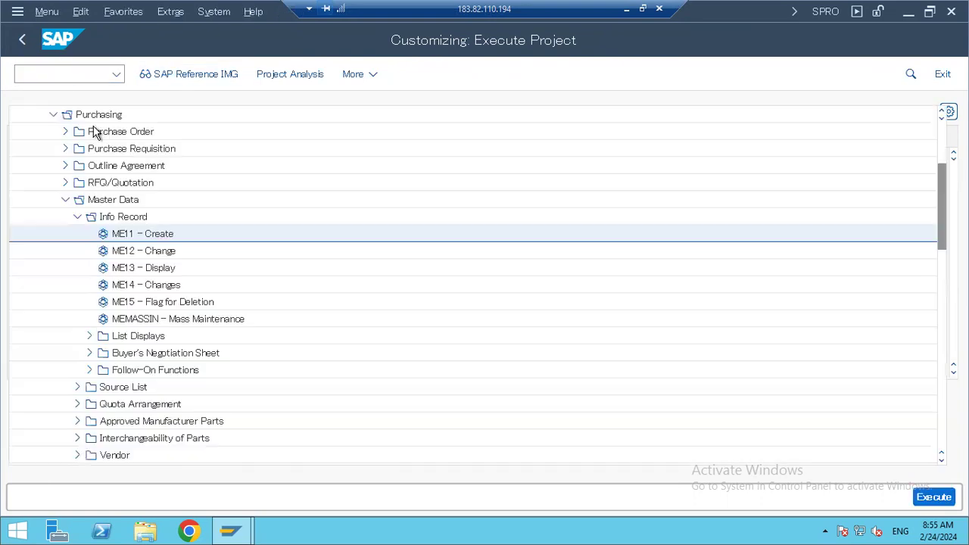
Start ME11 again and replace plant 1081 with 0407
double_click(138, 240)
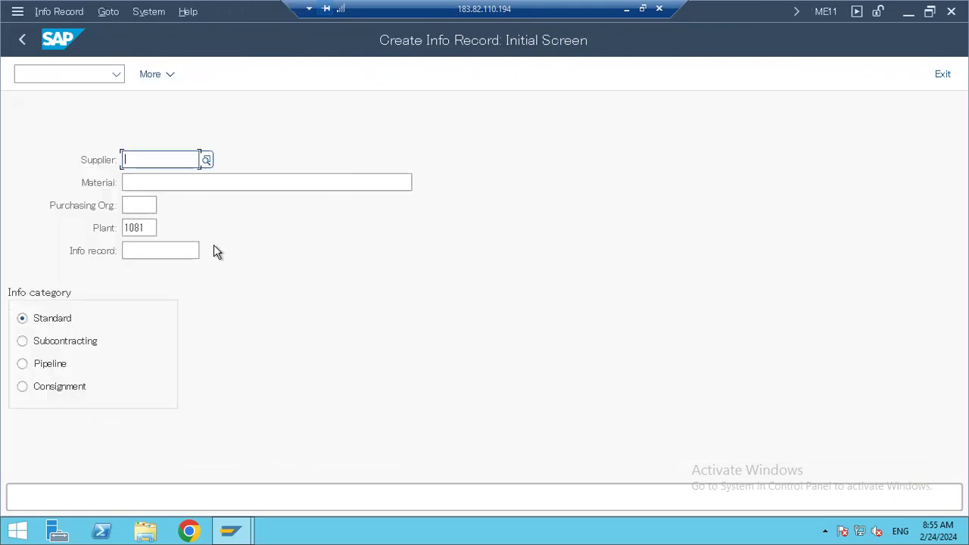
key("Tab")
key("Tab")
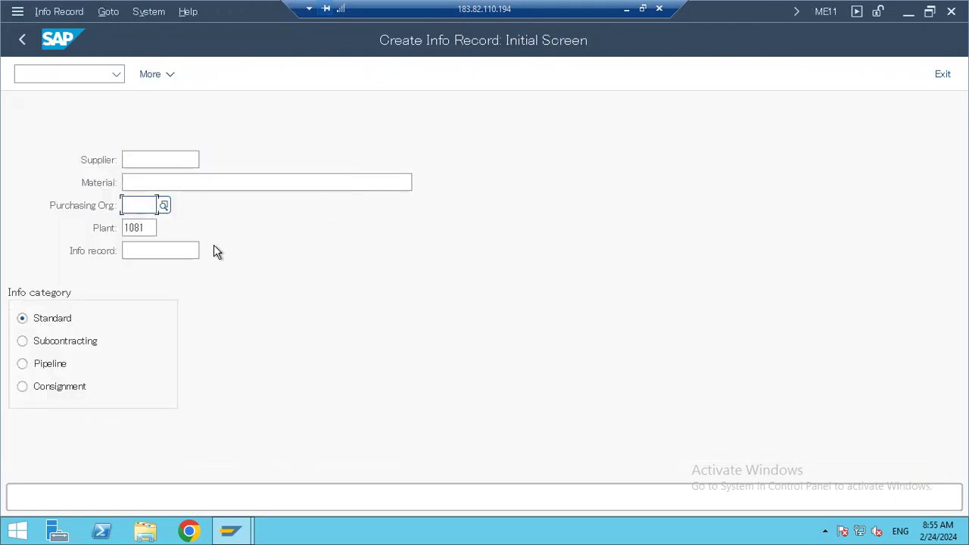
key("Tab")
key("ctrl+a")
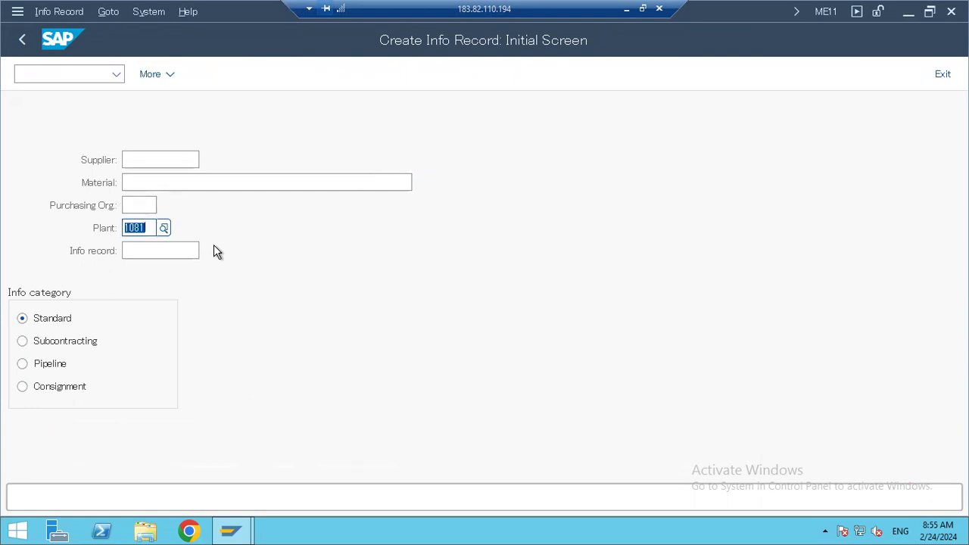
type("0407")
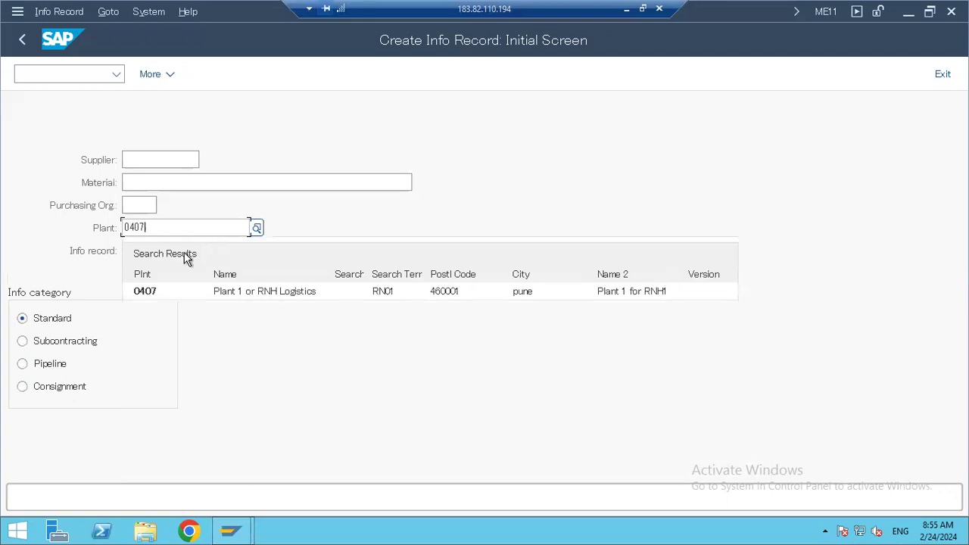
left_click(182, 291)
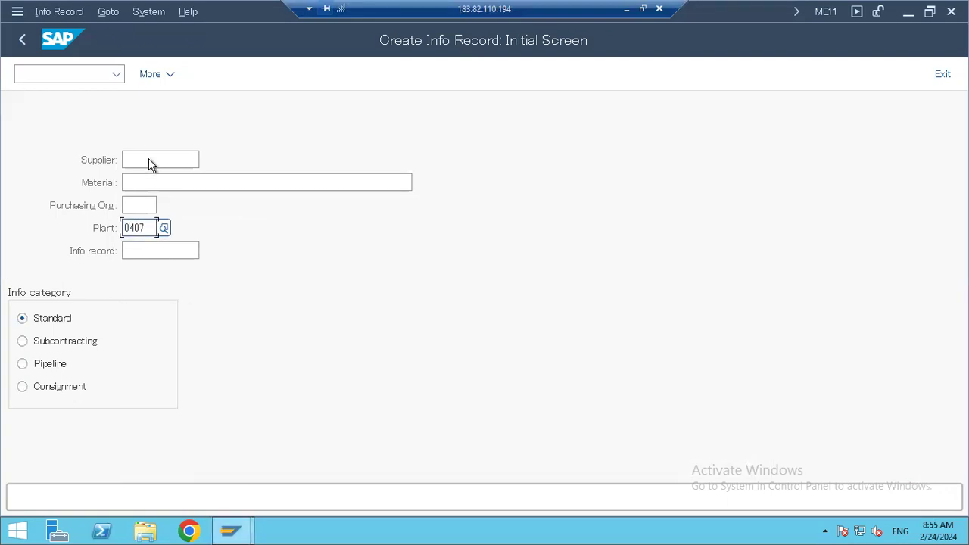
Enter material 40199, correcting the typos, and move to the Supplier field
left_click(203, 161)
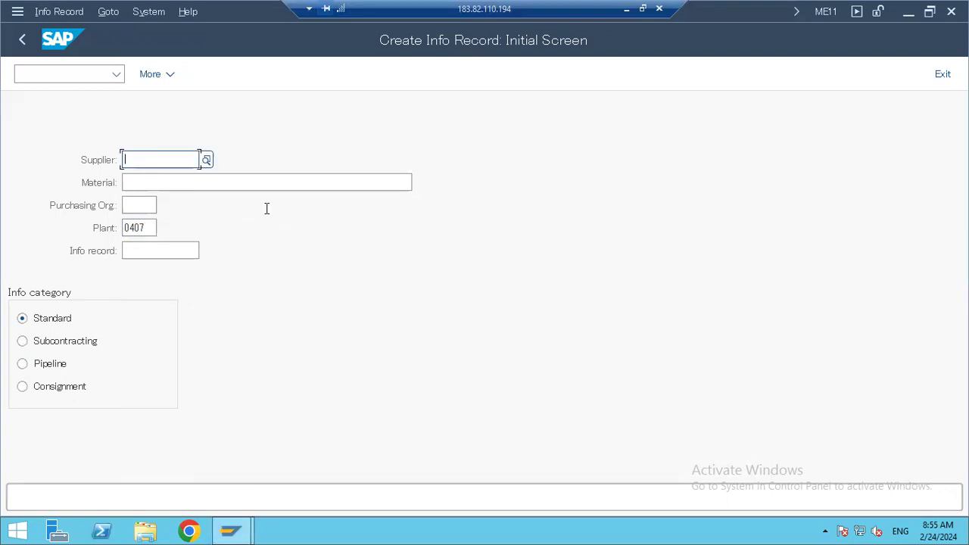
key("Tab")
type("301")
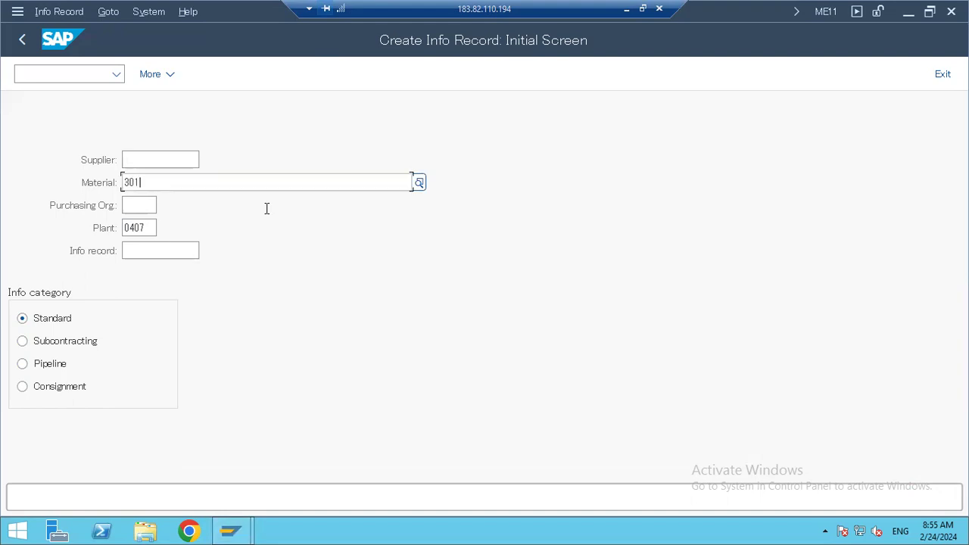
type("99")
key("shift+Left")
key("shift+Left")
key("shift+Left")
key("shift+Left")
key("shift+Left")
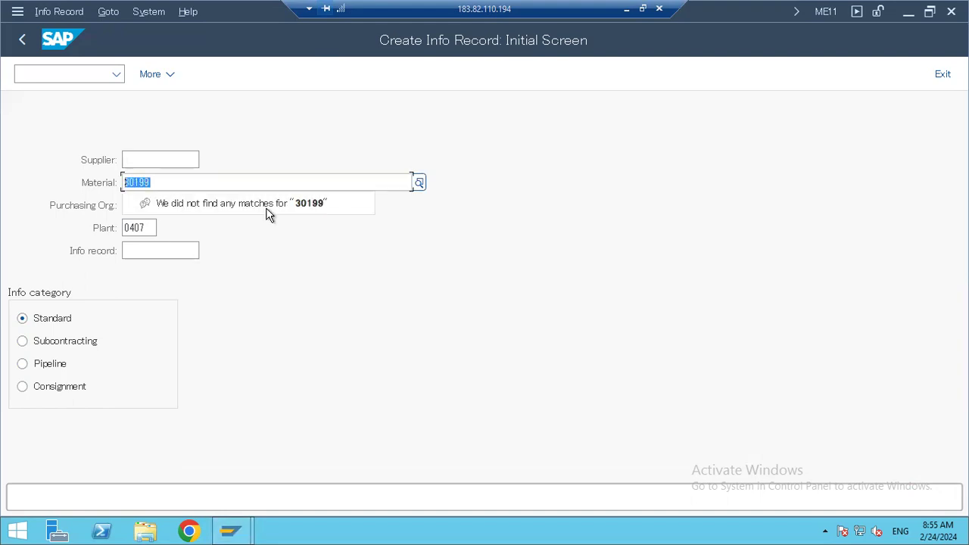
type("401099")
key("shift+Left")
key("shift+Left")
key("shift+Left")
key("Left")
key("Delete")
left_click(172, 160)
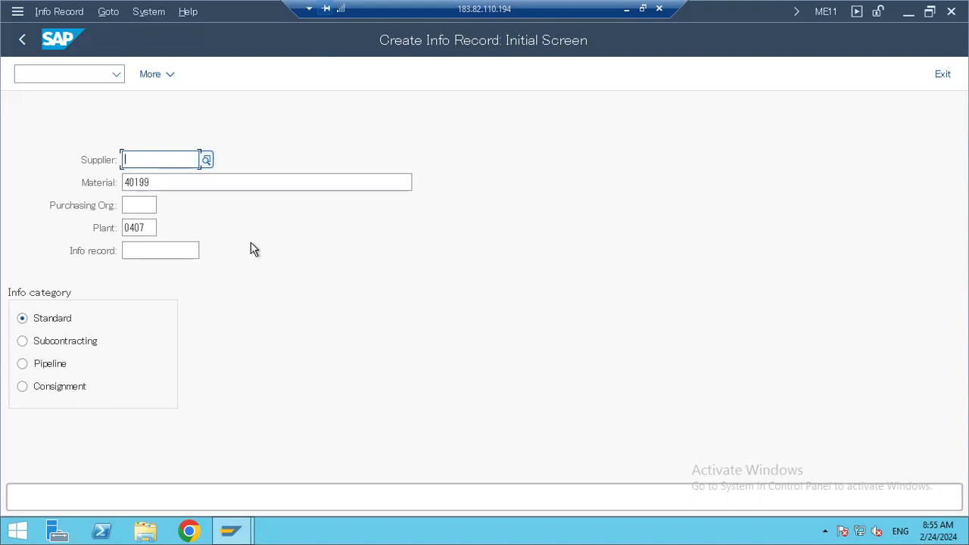
left_click(206, 159)
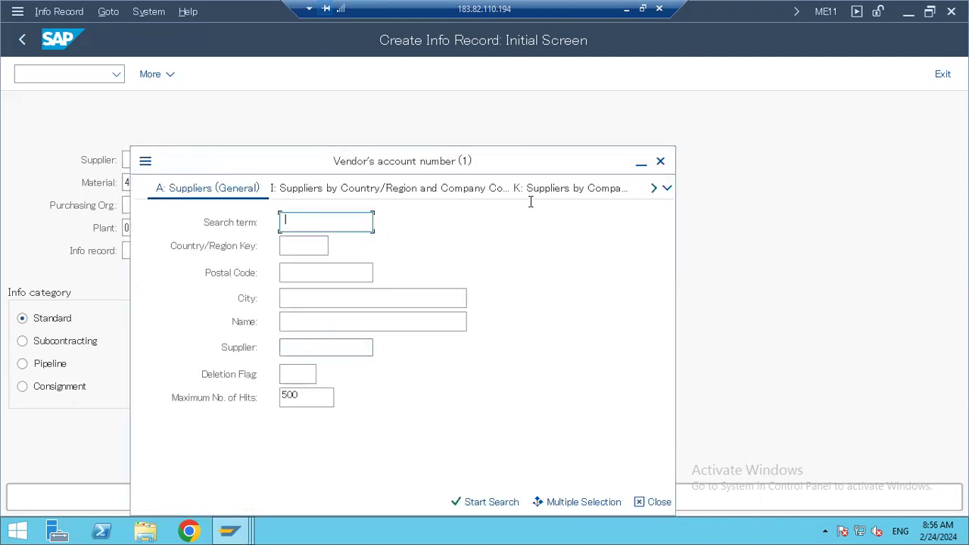
left_click(412, 186)
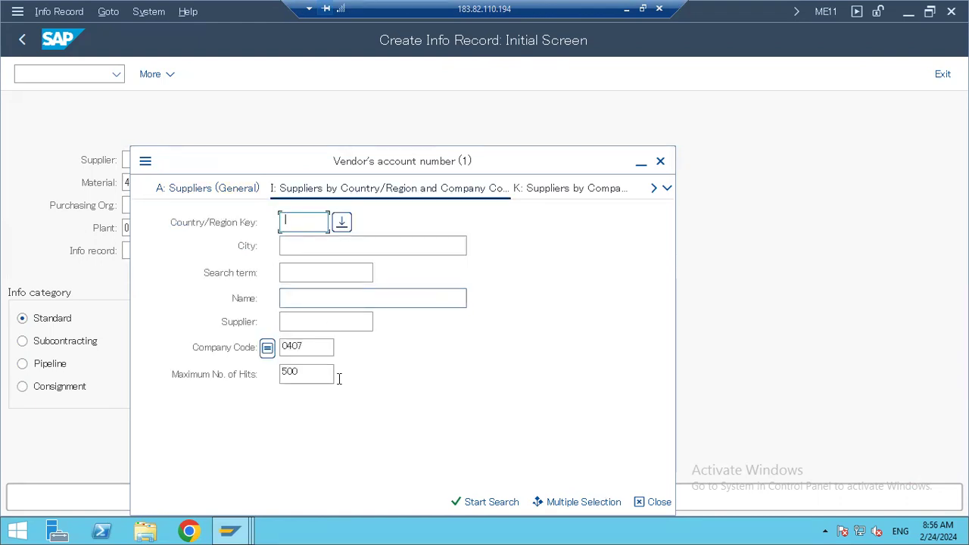
key("Return")
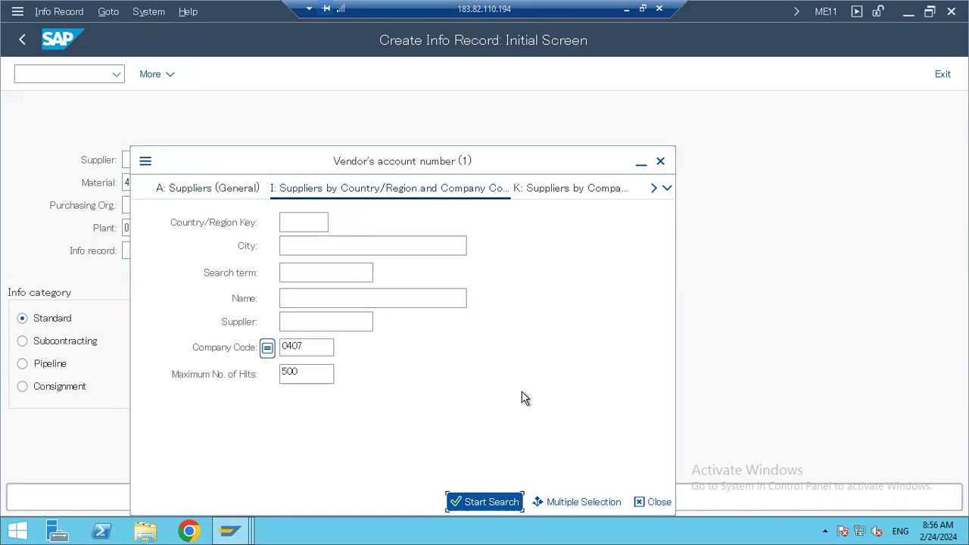
left_click(660, 161)
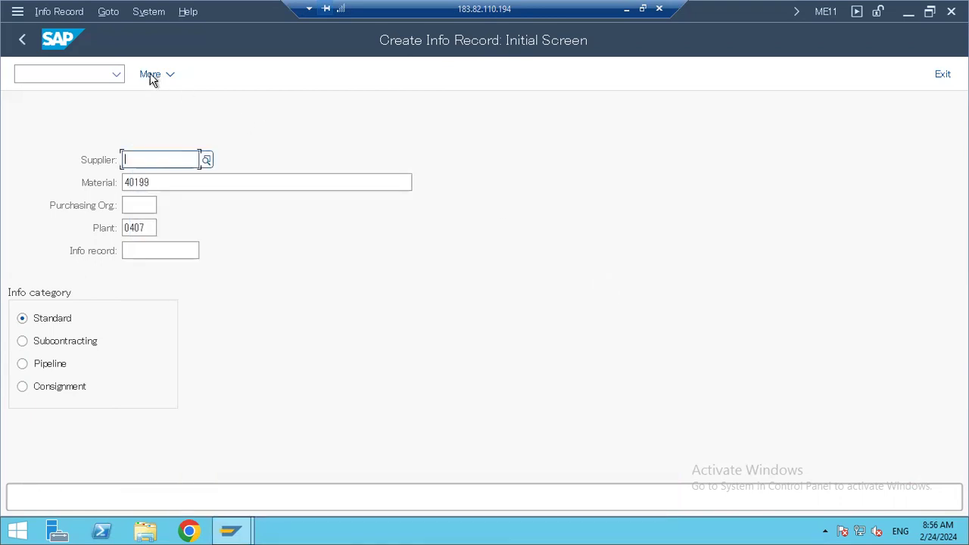
left_click(89, 76)
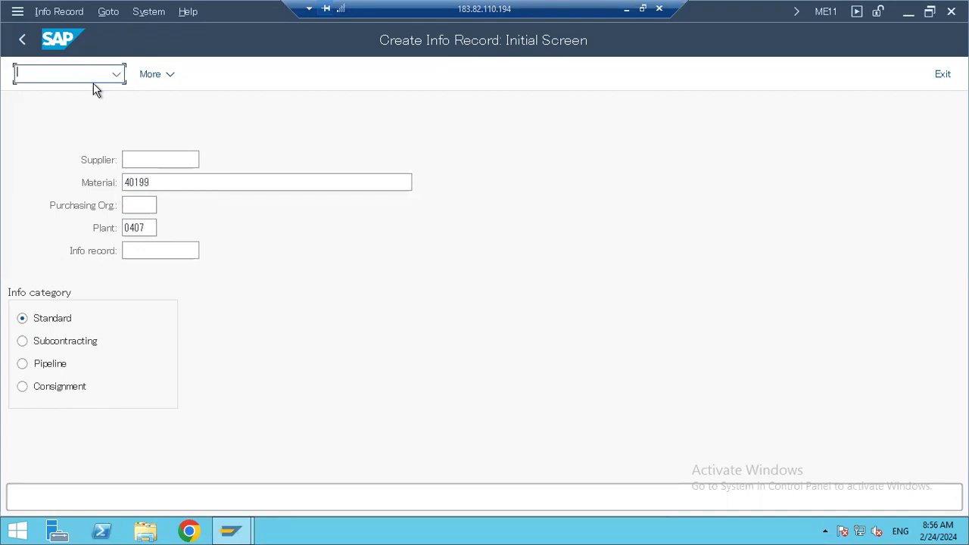
Return to the main menu and open the customizing project screen (SPRO)
type("/n")
key("Return")
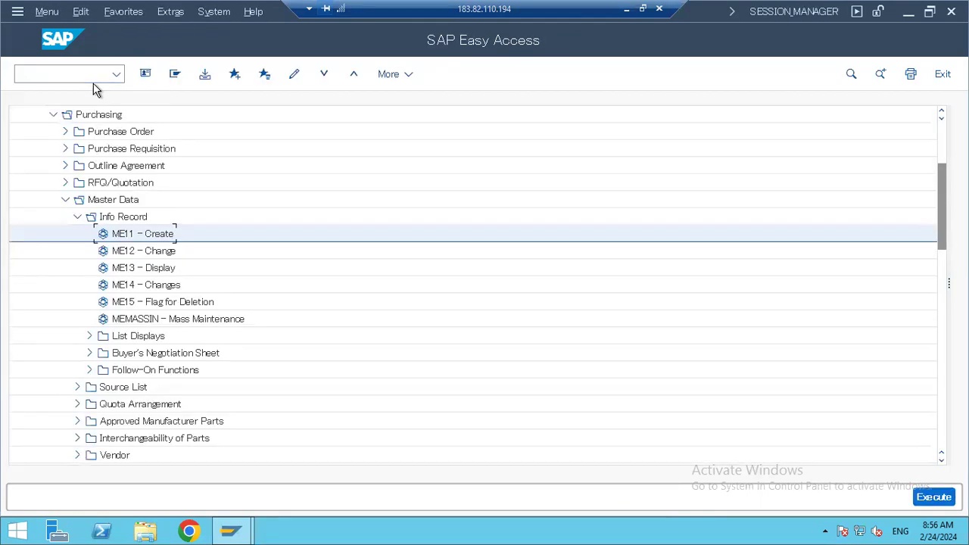
left_click(65, 199)
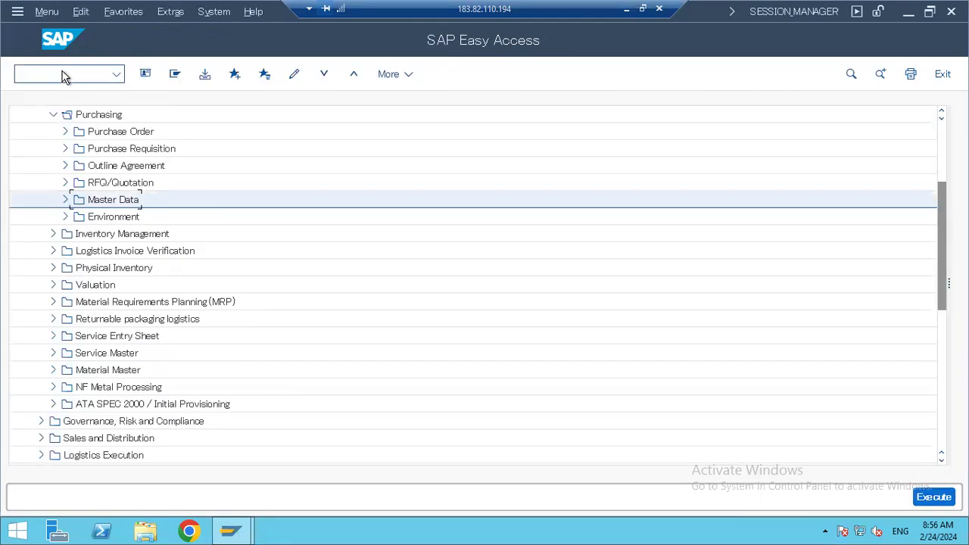
left_click(64, 75)
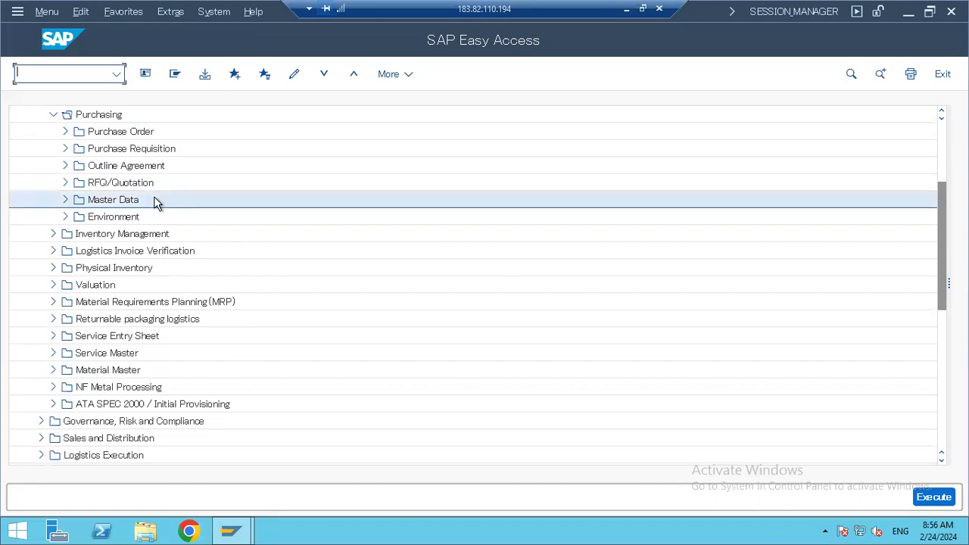
type("/n")
type("pro")
key("Return")
Expand Financial Accounting > AR/AP > Supplier Accounts > Master Data > Preparations in the Reference IMG
left_click(188, 76)
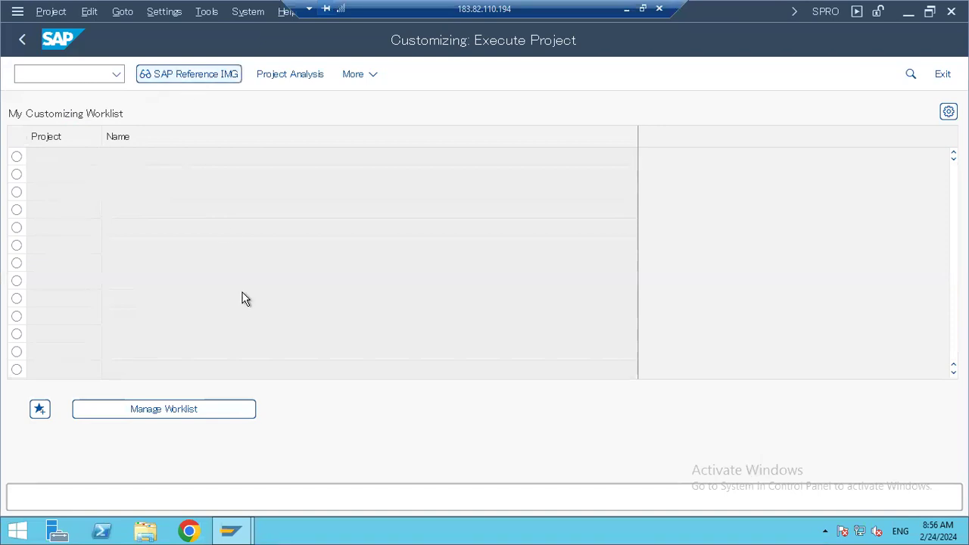
left_click(51, 290)
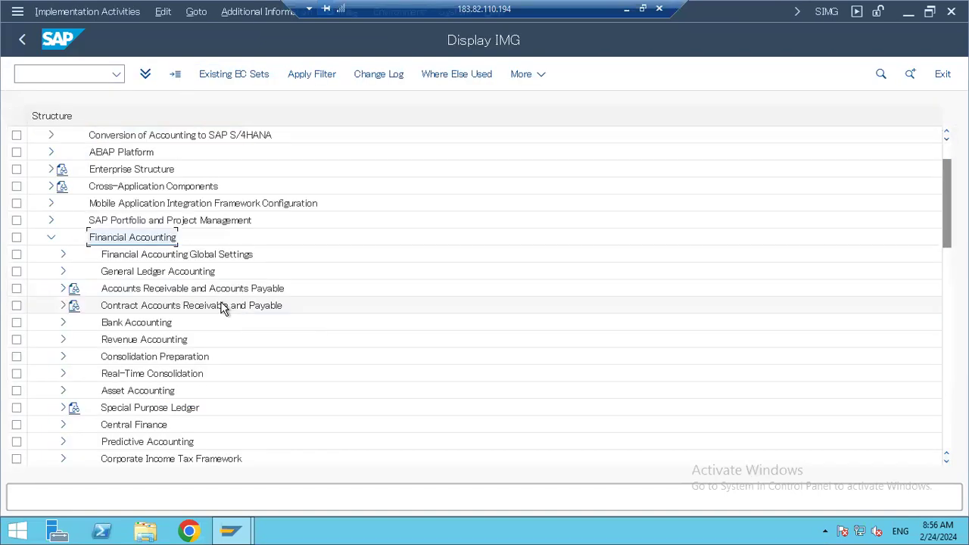
left_click(64, 290)
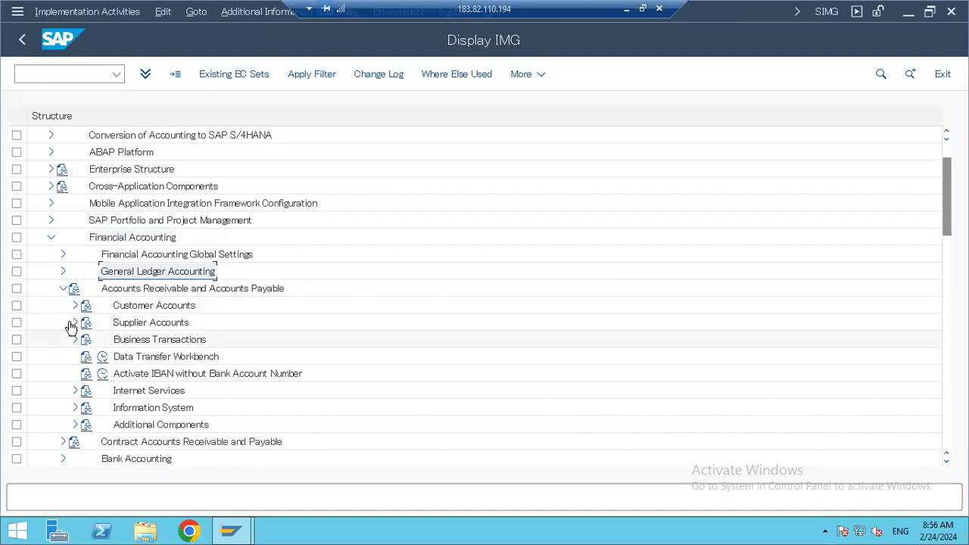
left_click(74, 323)
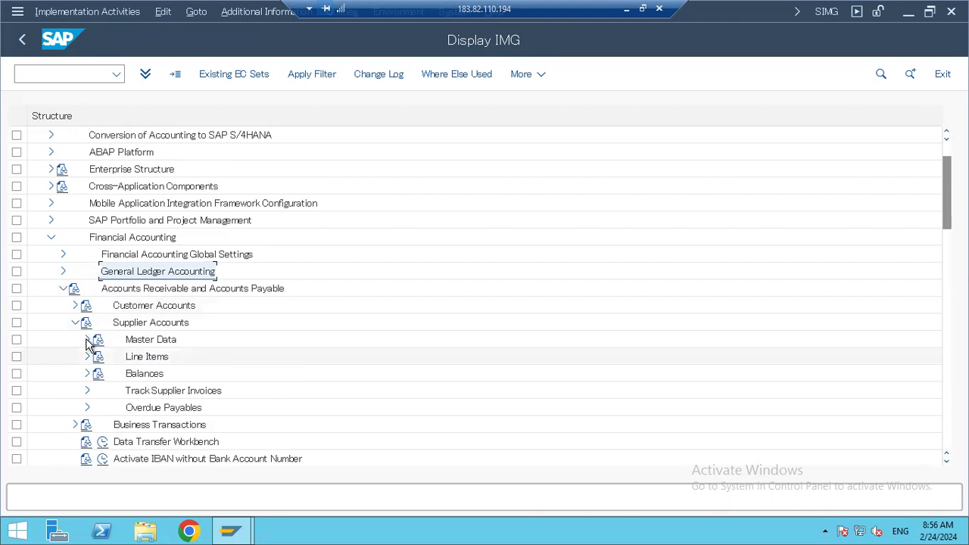
left_click(87, 340)
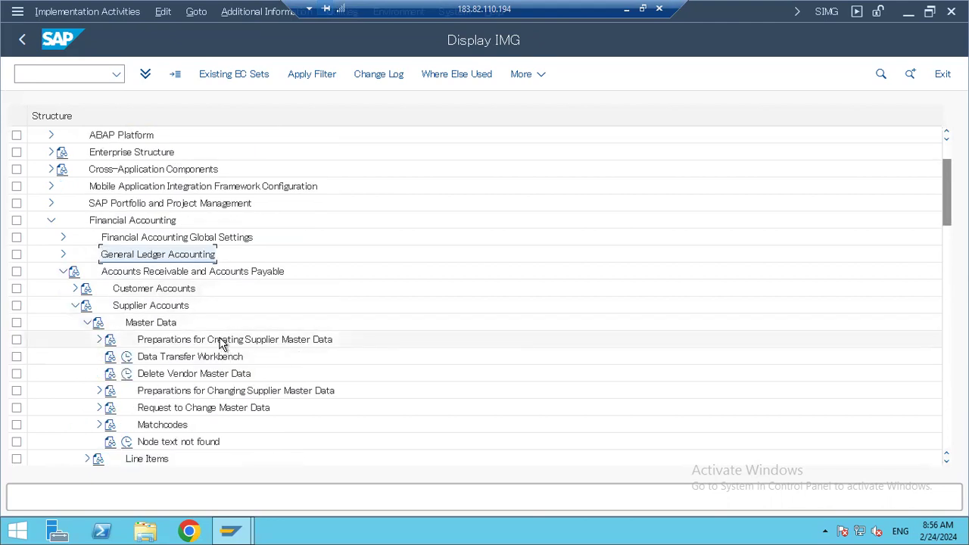
left_click(99, 339)
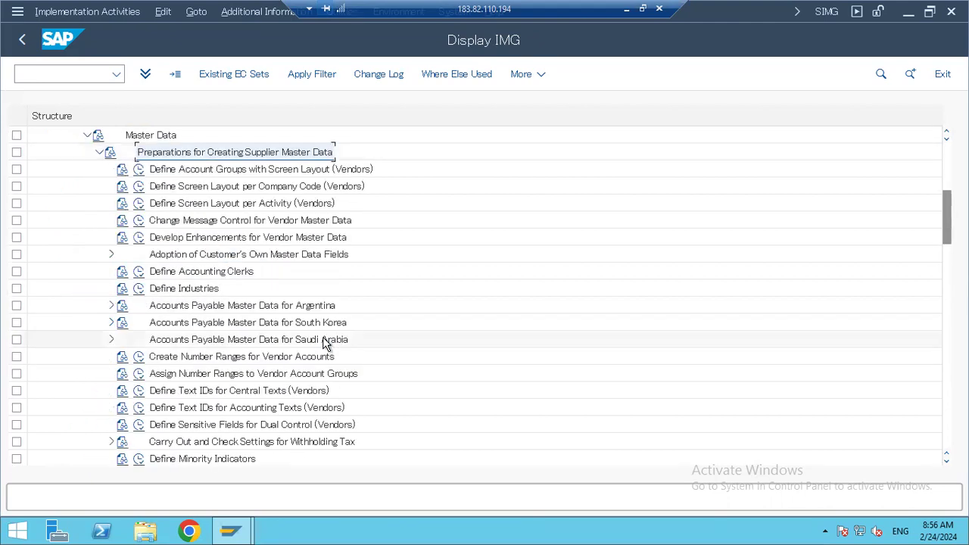
left_click(172, 171)
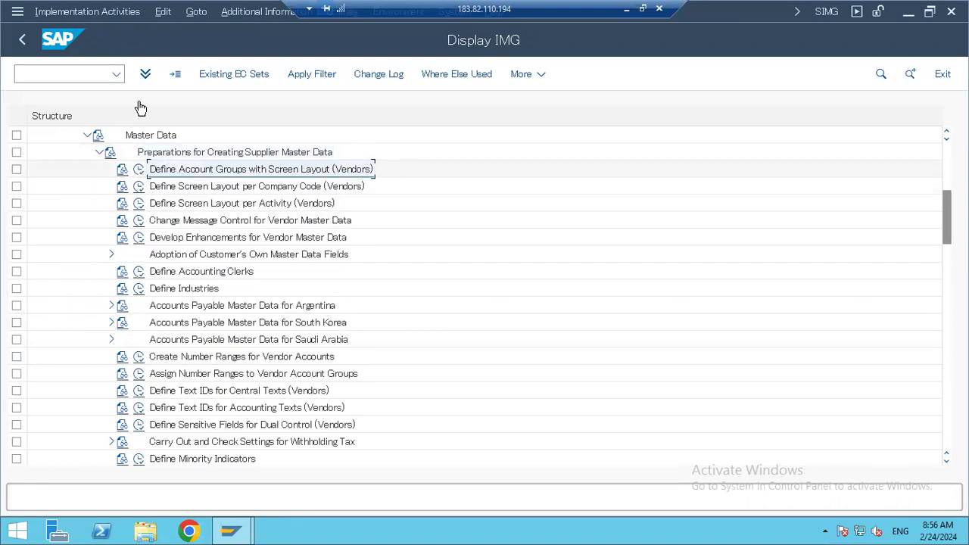
Open customizing in a new session with /ospro
left_click(74, 77)
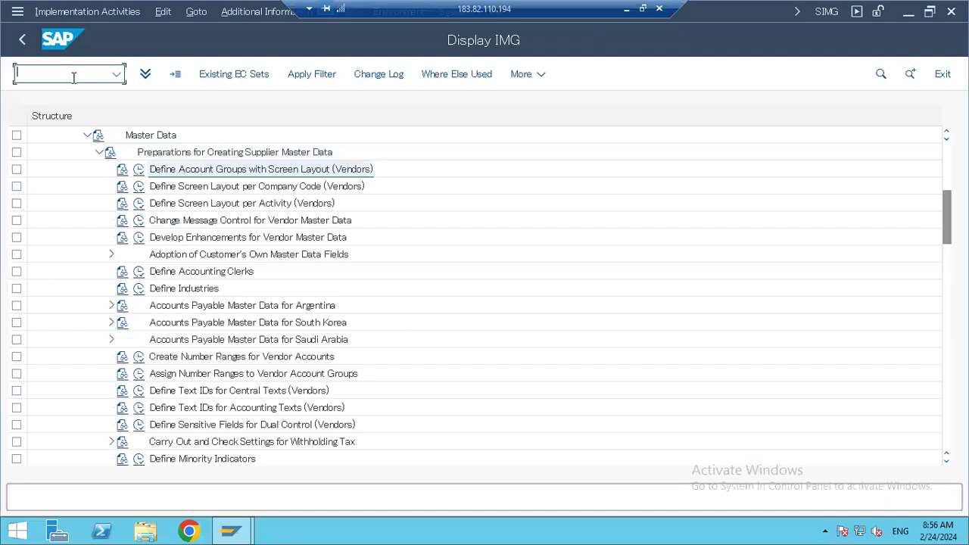
type("/ospro")
key("Return")
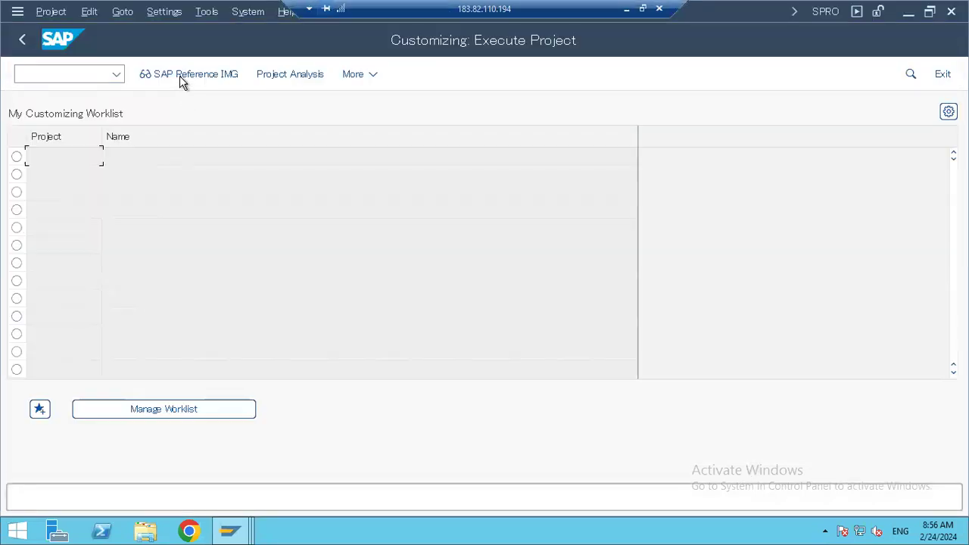
Expand Cross-Application Components in the Reference IMG down to SAP Business Partner
left_click(180, 75)
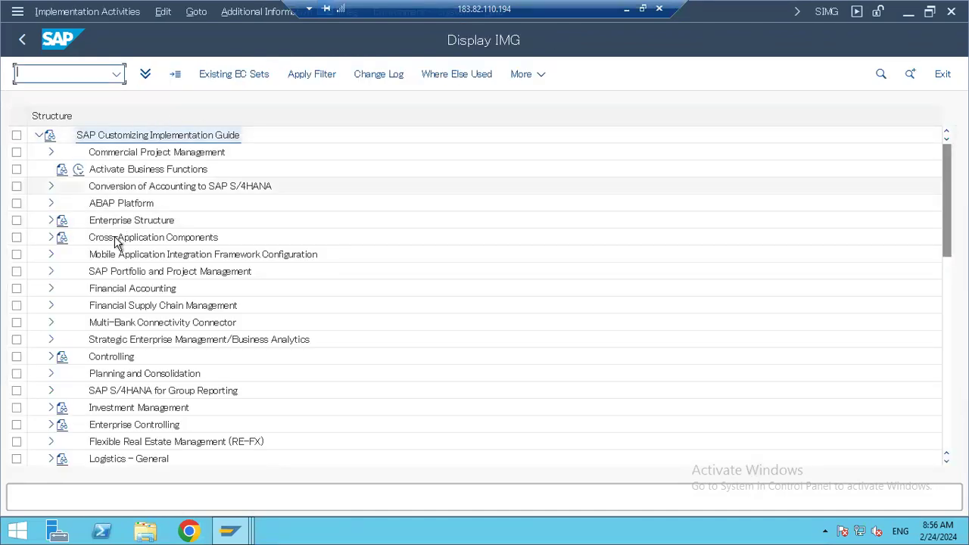
left_click(48, 239)
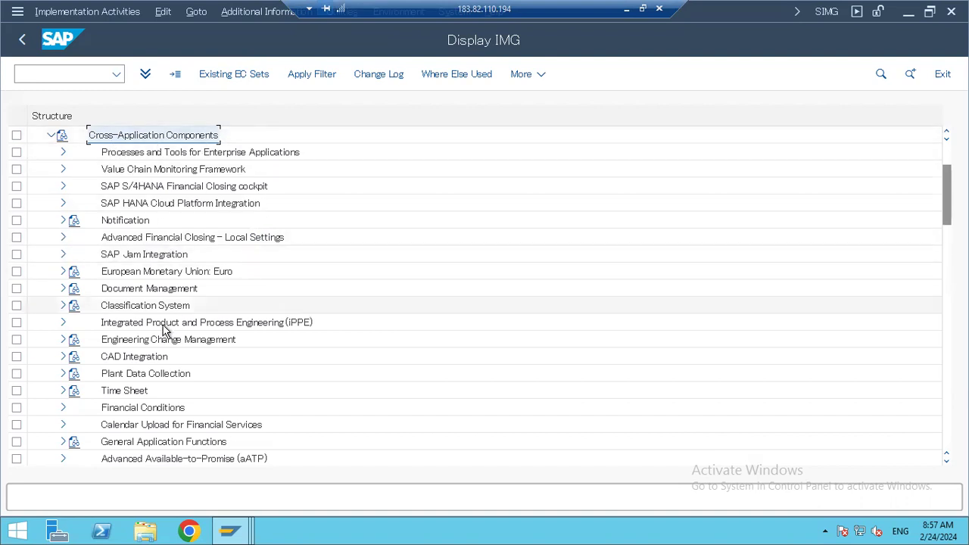
left_click(124, 390)
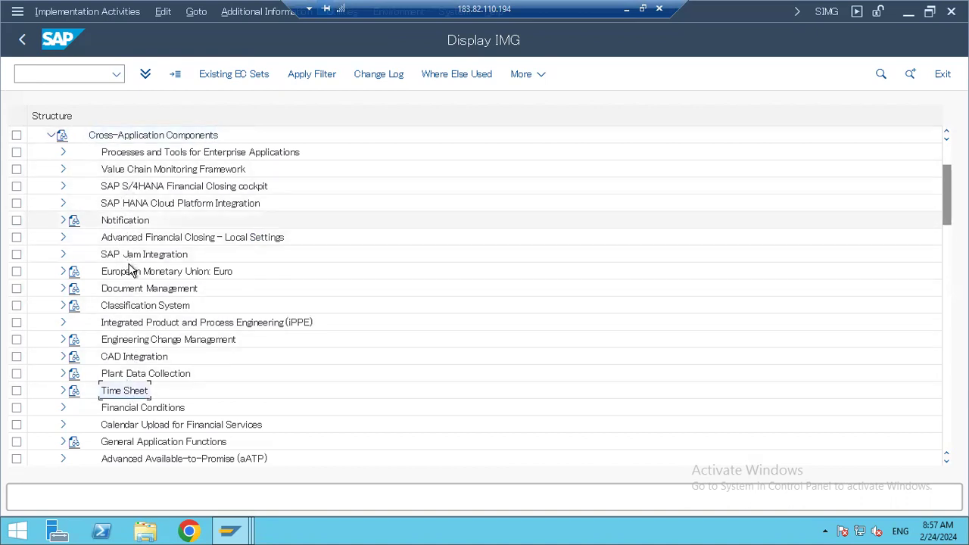
left_click(134, 288)
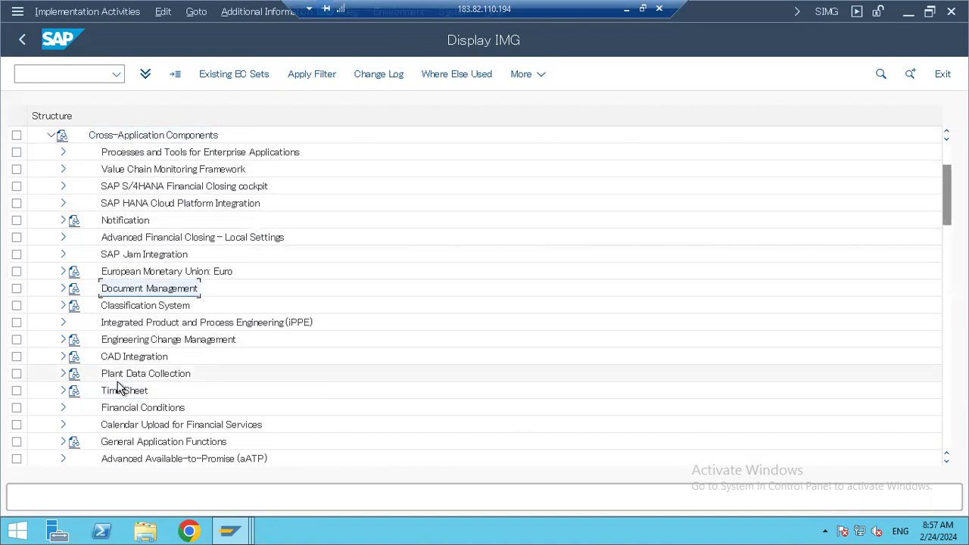
scroll(119, 388, "down", 2)
scroll(119, 387, "down", 2)
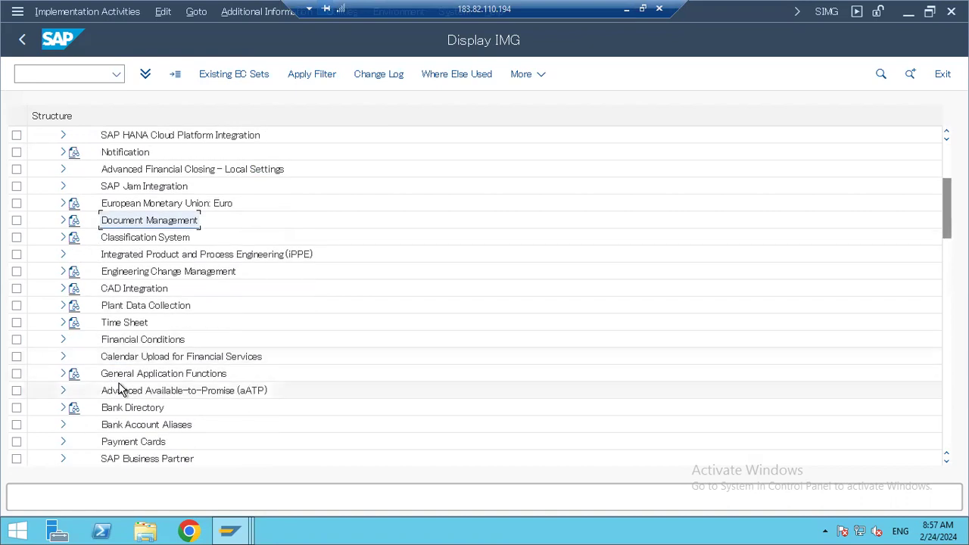
scroll(119, 387, "down", 1)
scroll(134, 438, "down", 2)
left_click(136, 441)
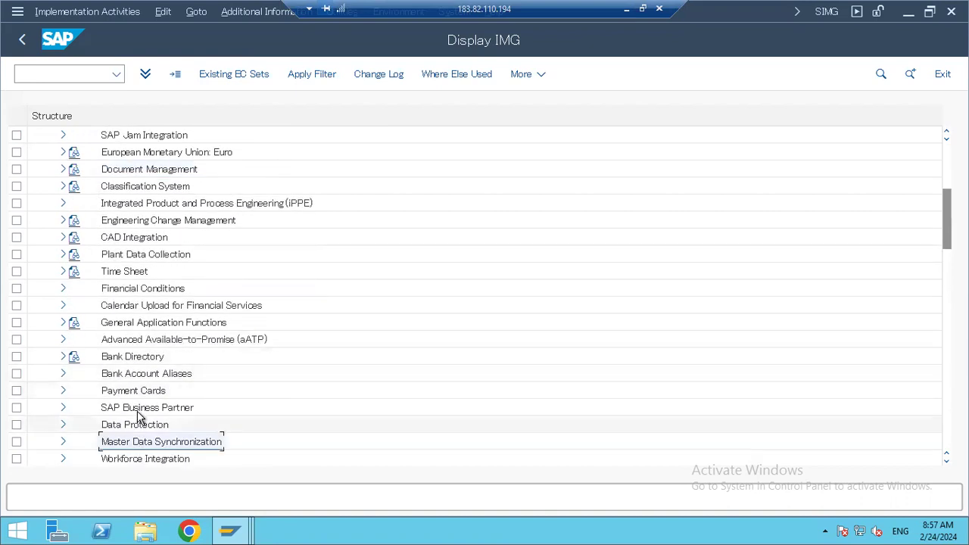
left_click(139, 413)
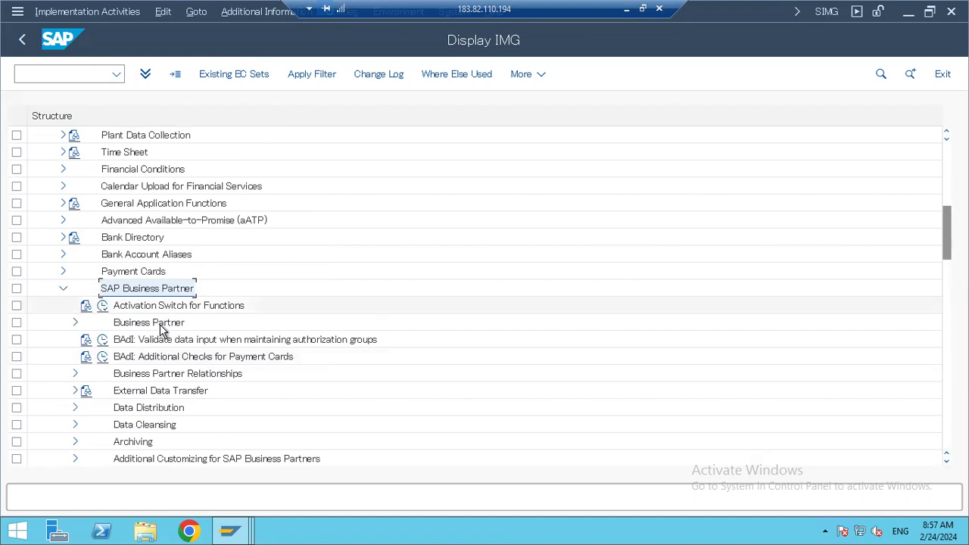
Expand Business Partner > Basic Settings > Number Ranges and Groupings and run Define Number Ranges
left_click(57, 327)
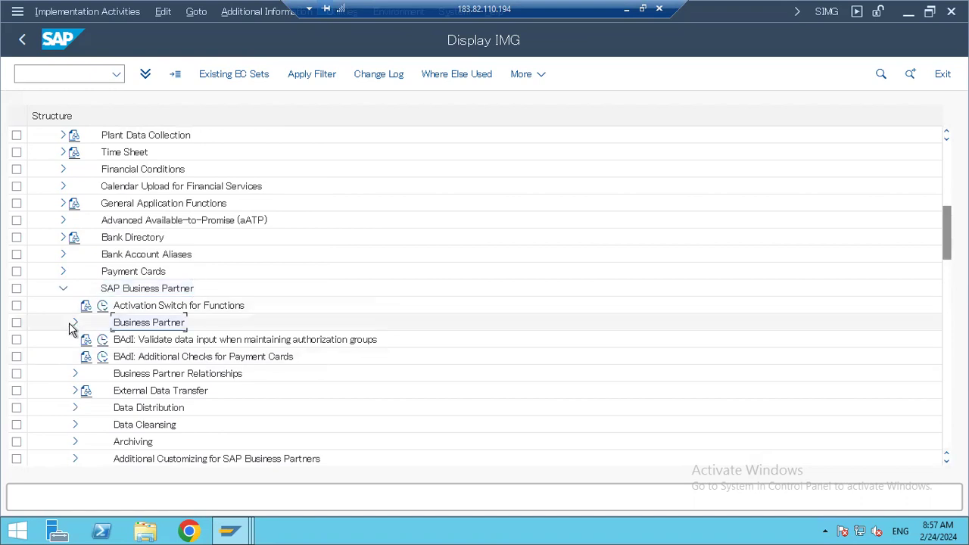
left_click(74, 323)
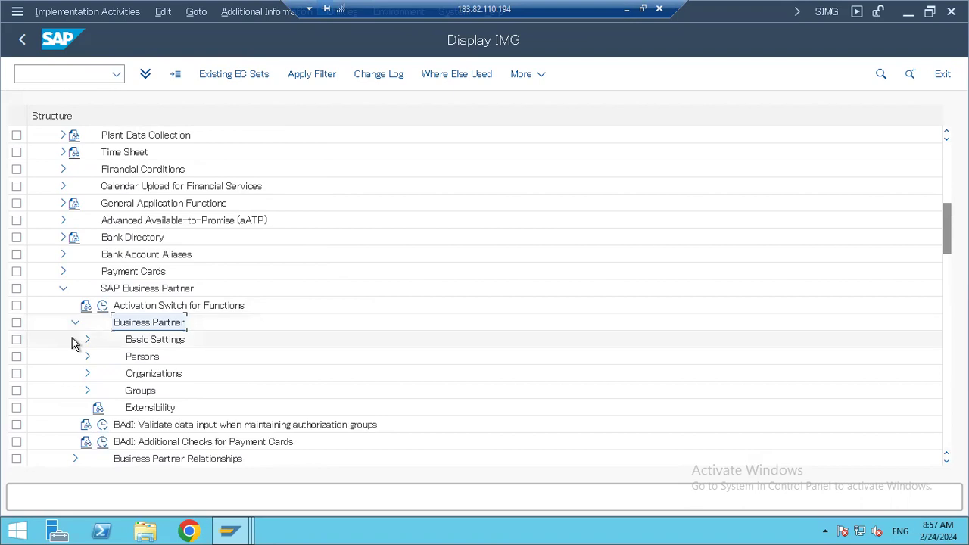
left_click(76, 341)
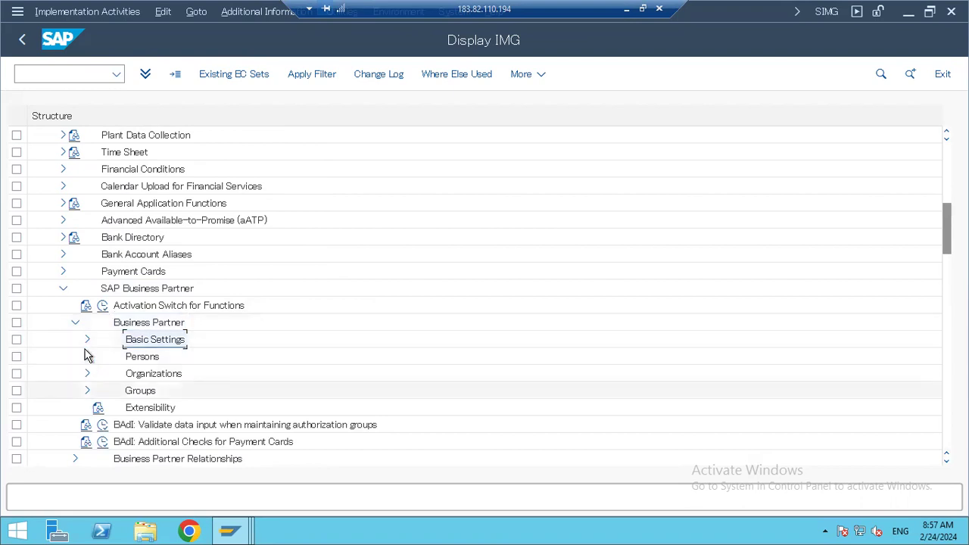
left_click(87, 341)
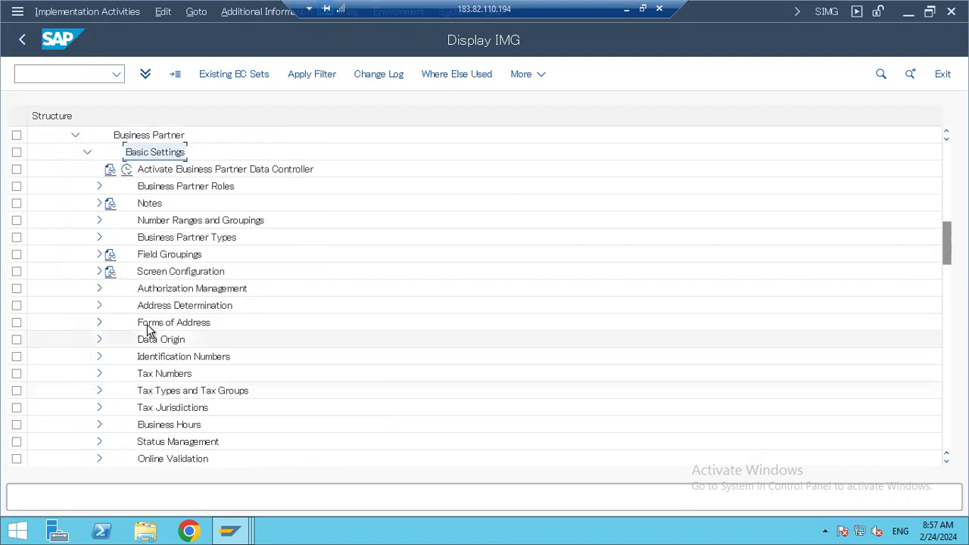
left_click(176, 220)
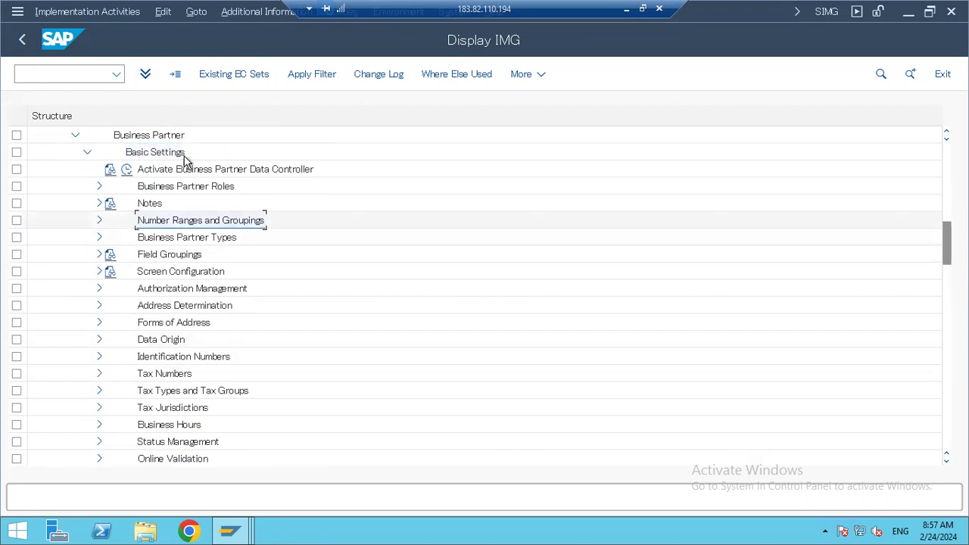
left_click(99, 221)
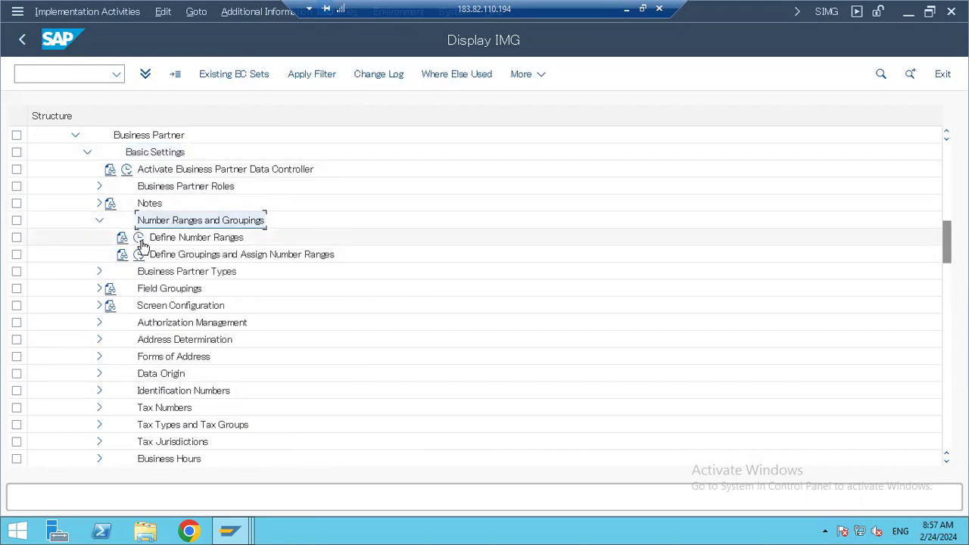
double_click(238, 241)
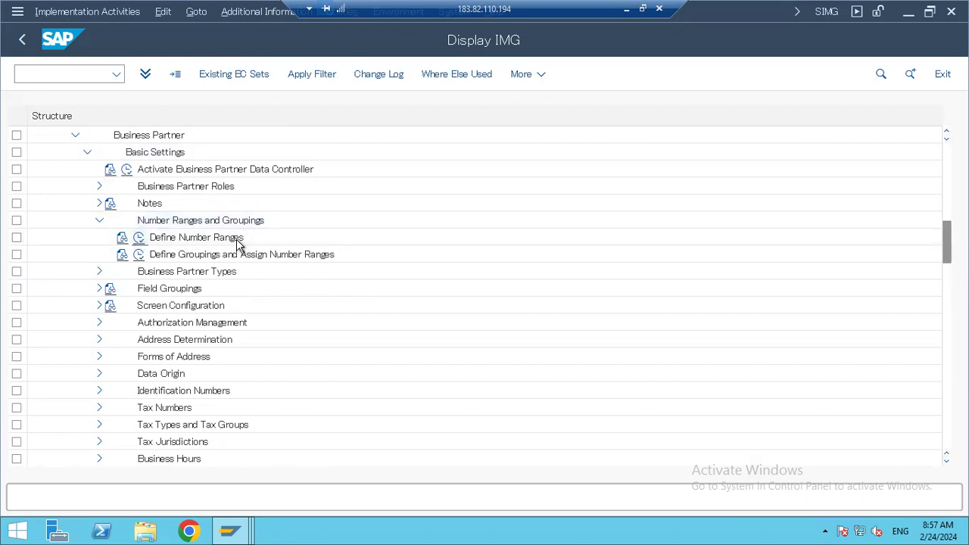
Review the BU_PARTNER intervals, including interval 15, then bring the other session's vendor IMG tree forward
left_click(235, 161)
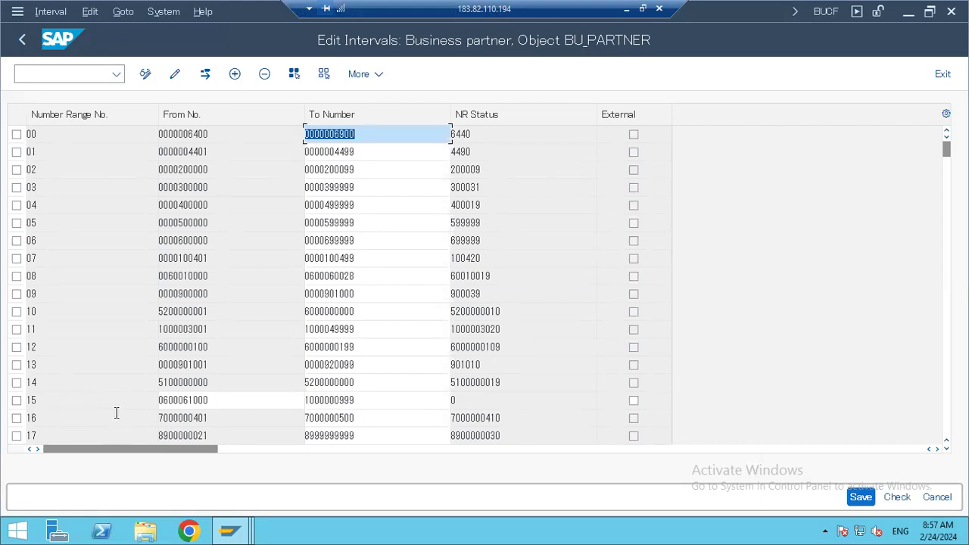
left_click(396, 392)
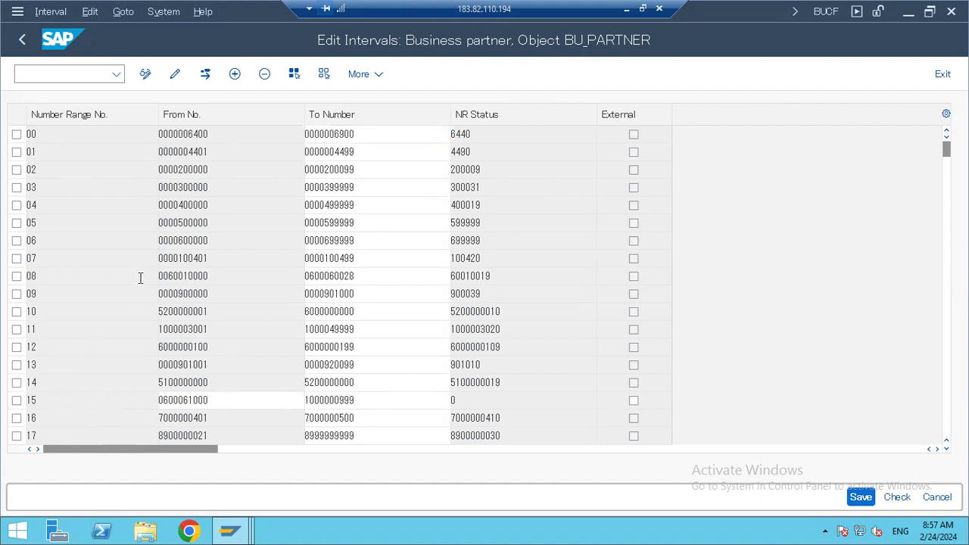
key("alt+Tab")
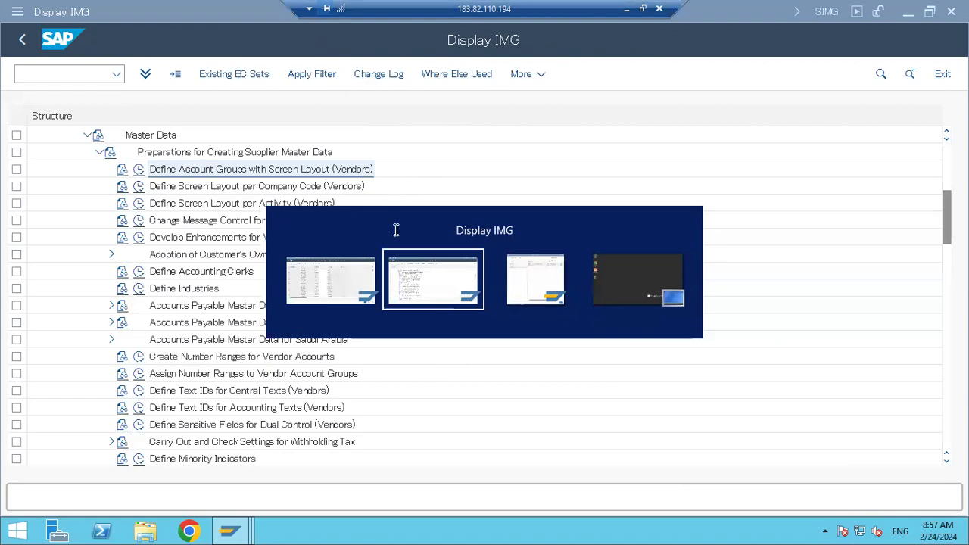
left_click(407, 279)
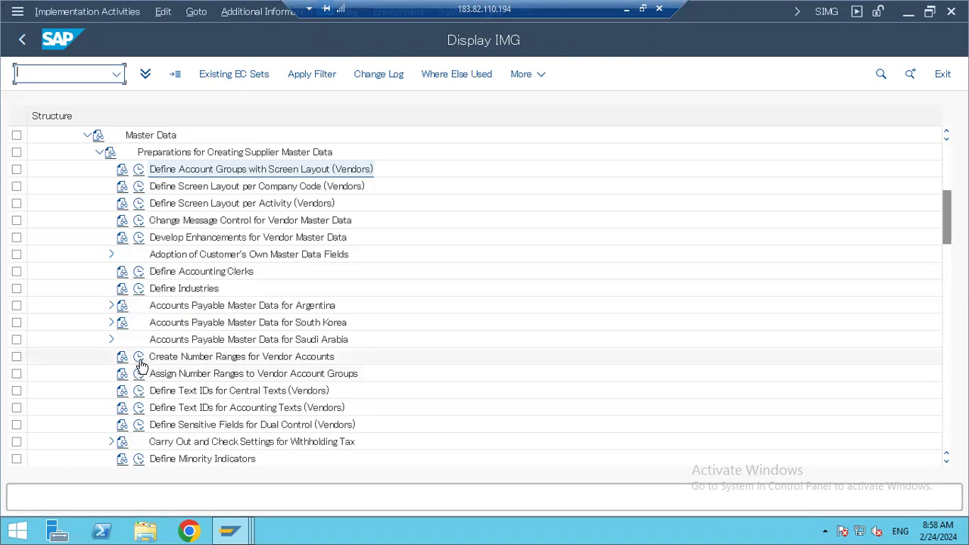
Open the KREDITOR vendor number range intervals for editing and inspect interval 15
double_click(309, 357)
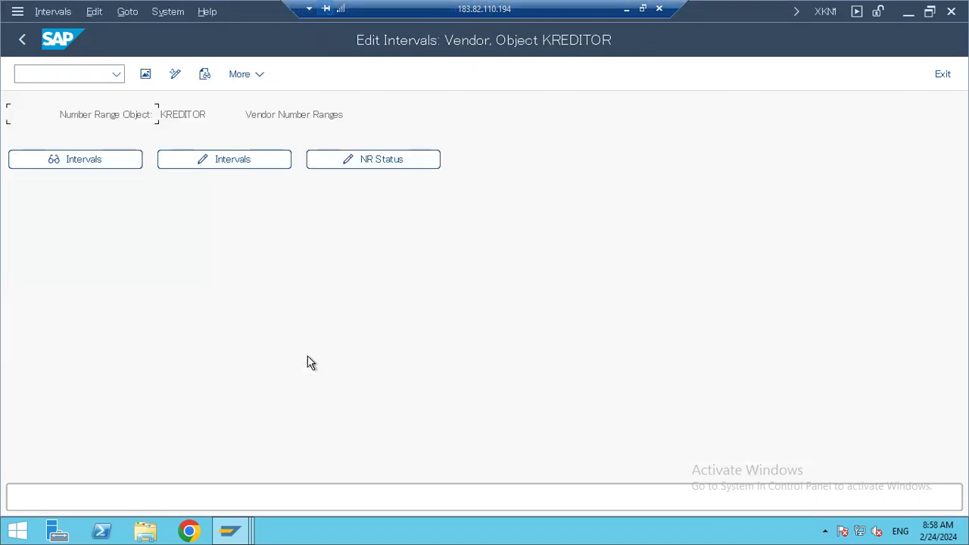
left_click(231, 162)
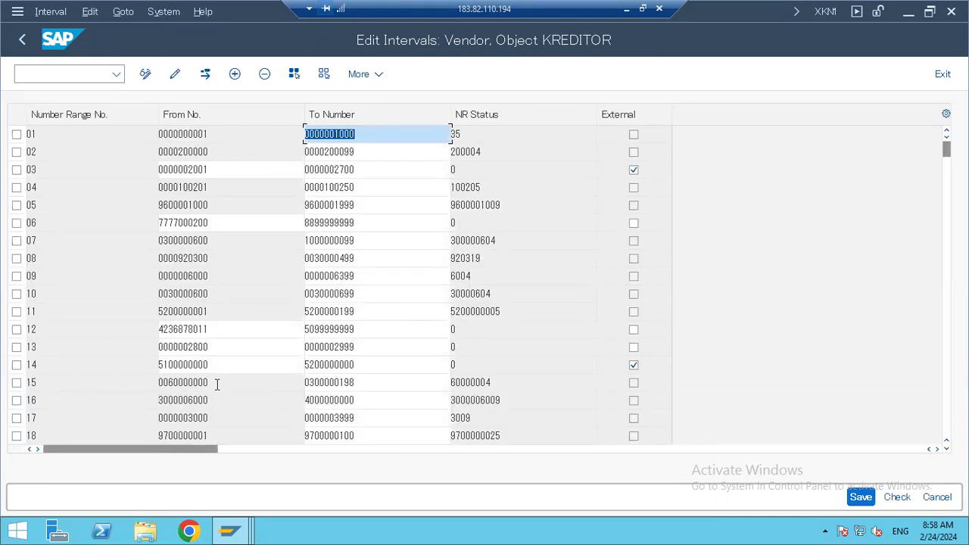
left_click(217, 385)
key("Tab")
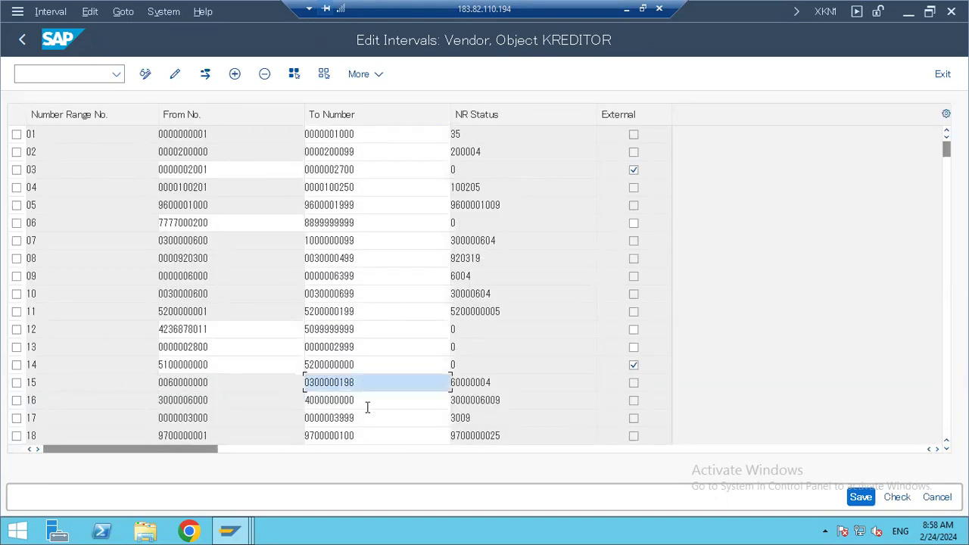
key("Tab")
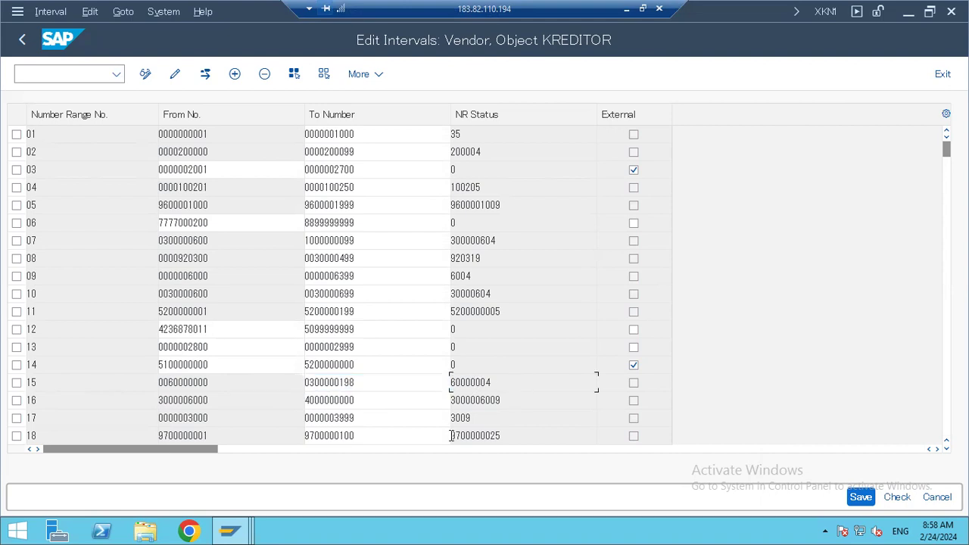
Compare intervals 15, 00 and 01 between the BU_PARTNER and KREDITOR tables
key("alt+Tab")
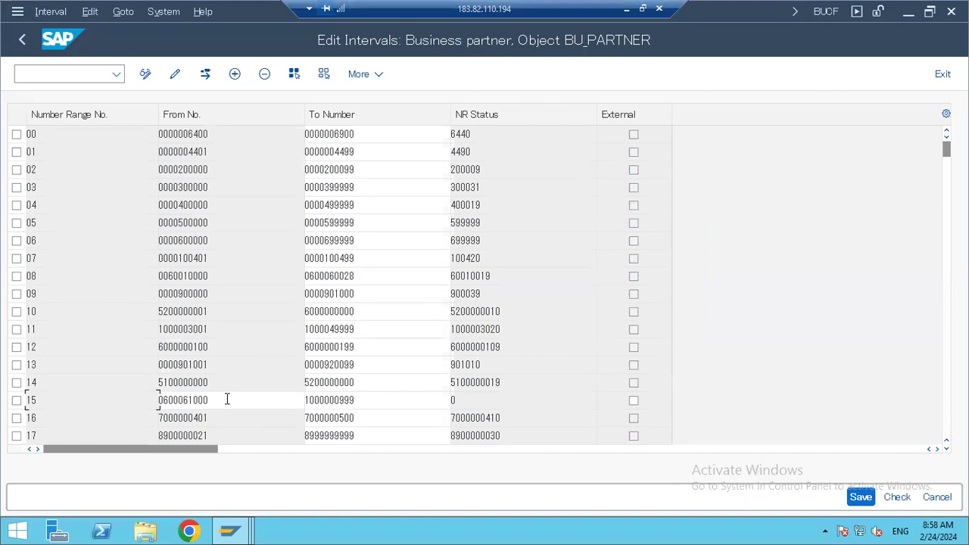
key("Tab")
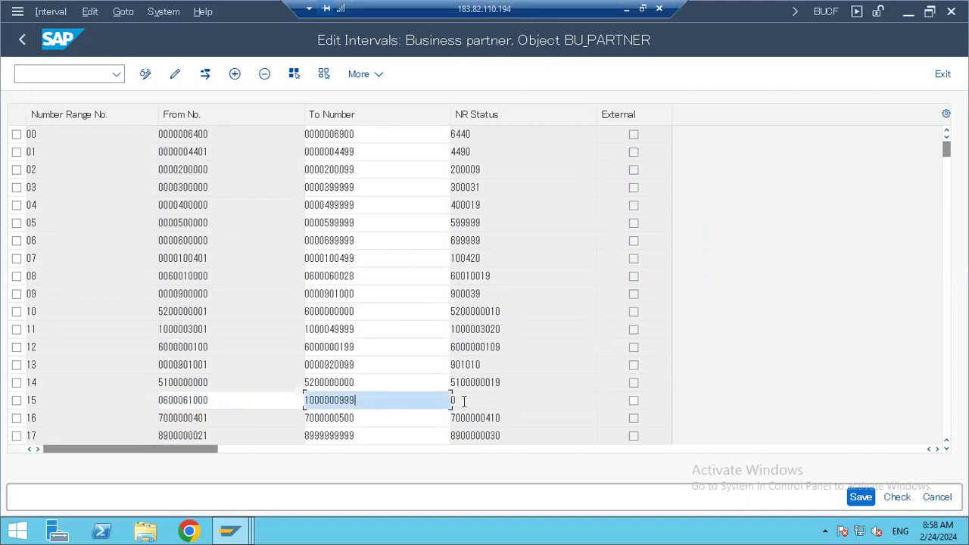
key("Tab")
key("shift+Tab")
left_click(243, 134)
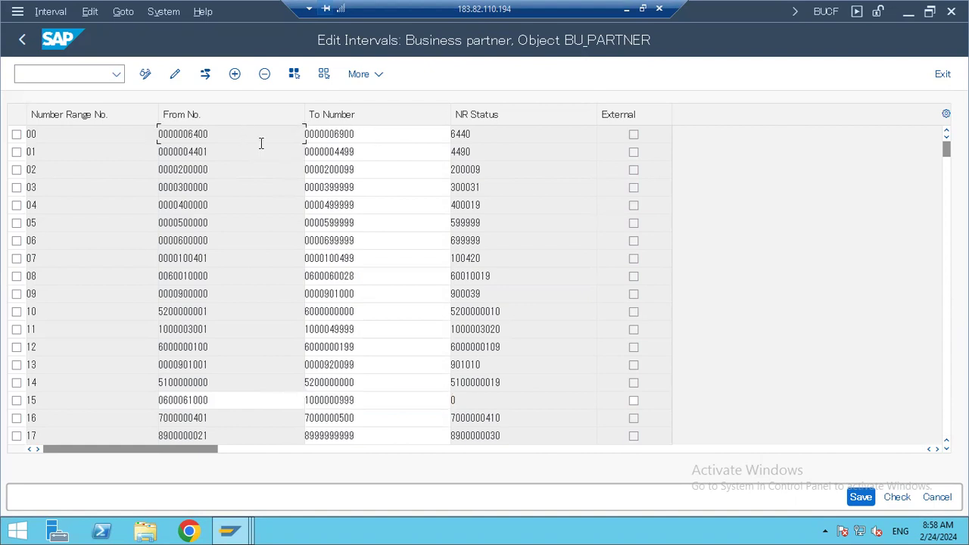
key("alt+Tab")
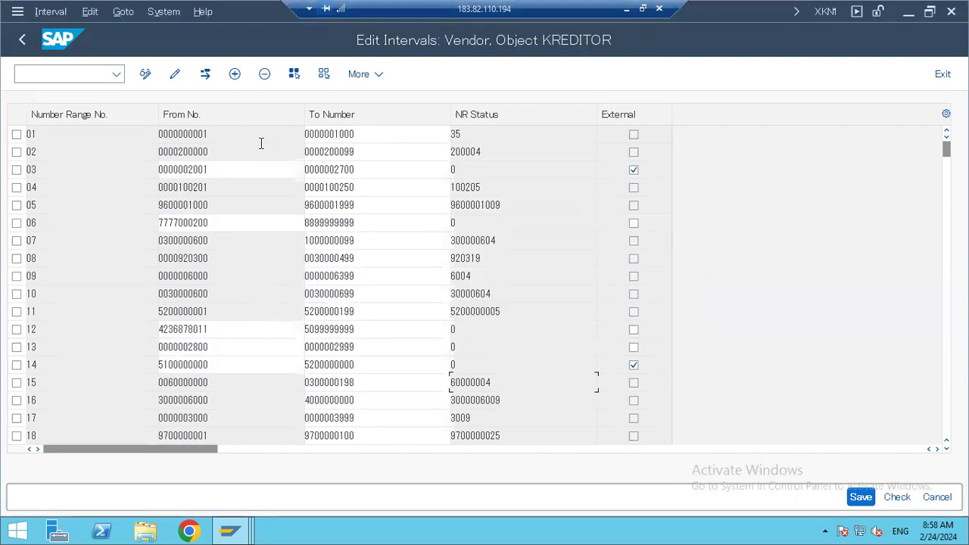
left_click(523, 134)
key("alt+Tab")
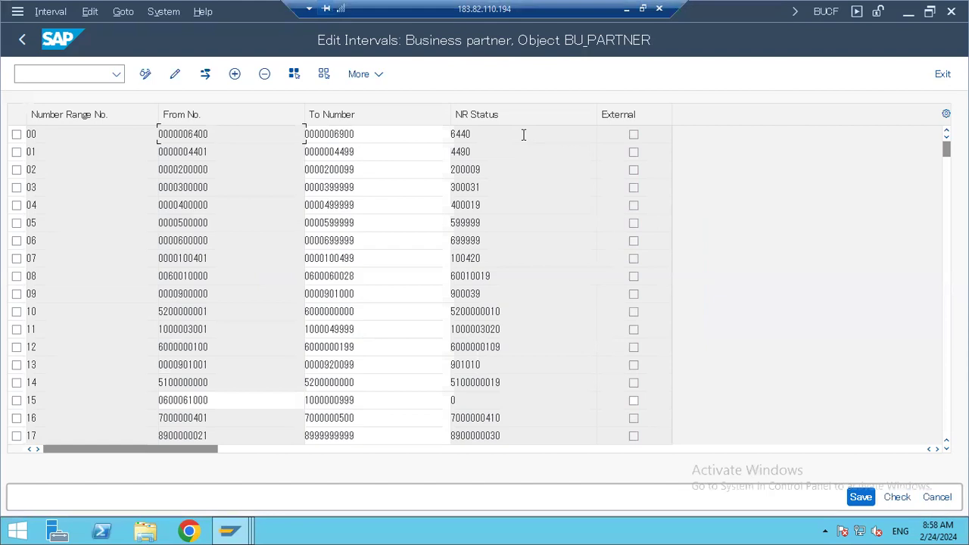
left_click(219, 138)
key("Tab")
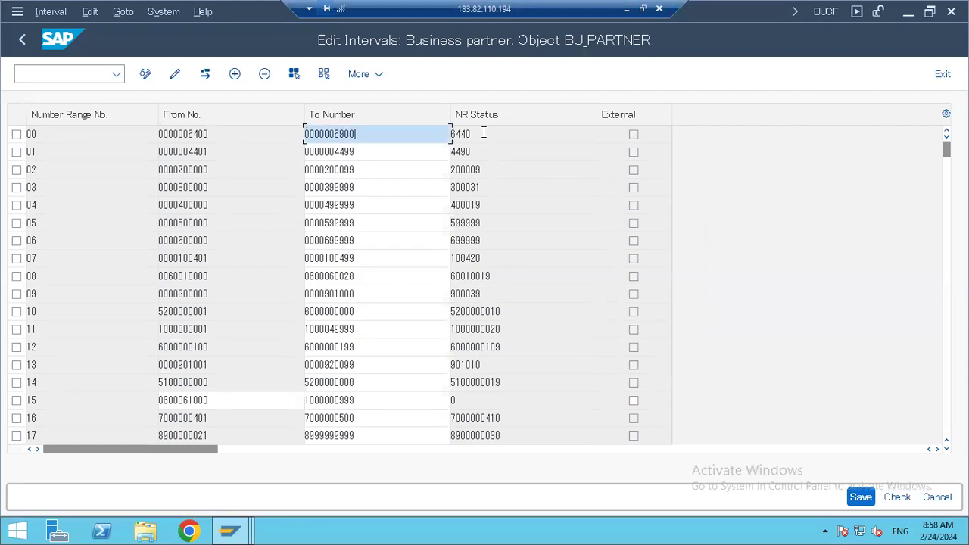
left_click(481, 134)
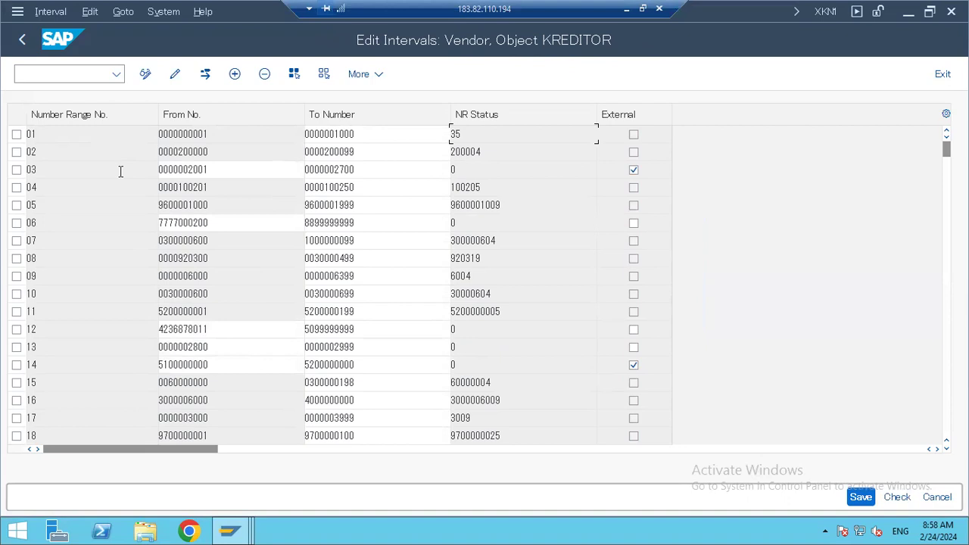
Check vendor interval 03's limits and number status, then scroll down the table
left_click(236, 169)
key("Tab")
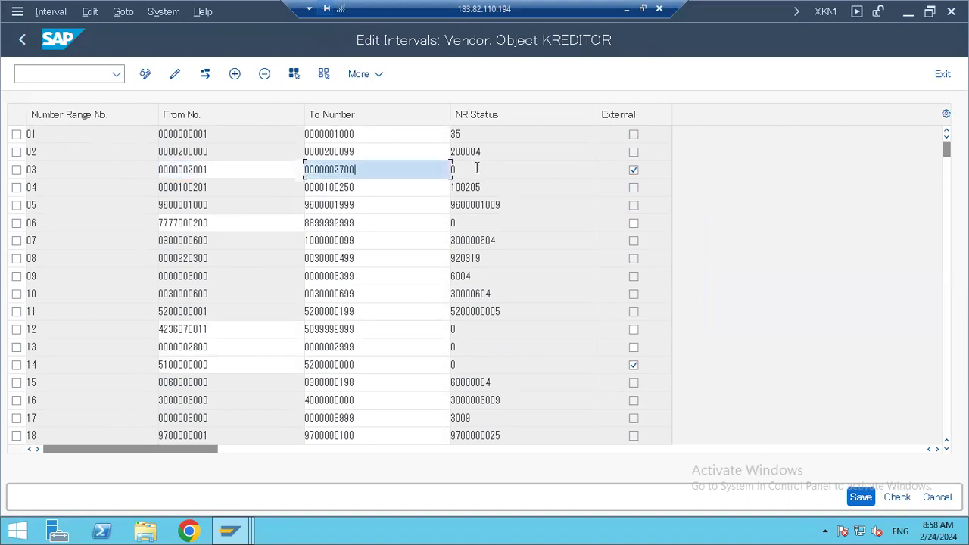
left_click(477, 168)
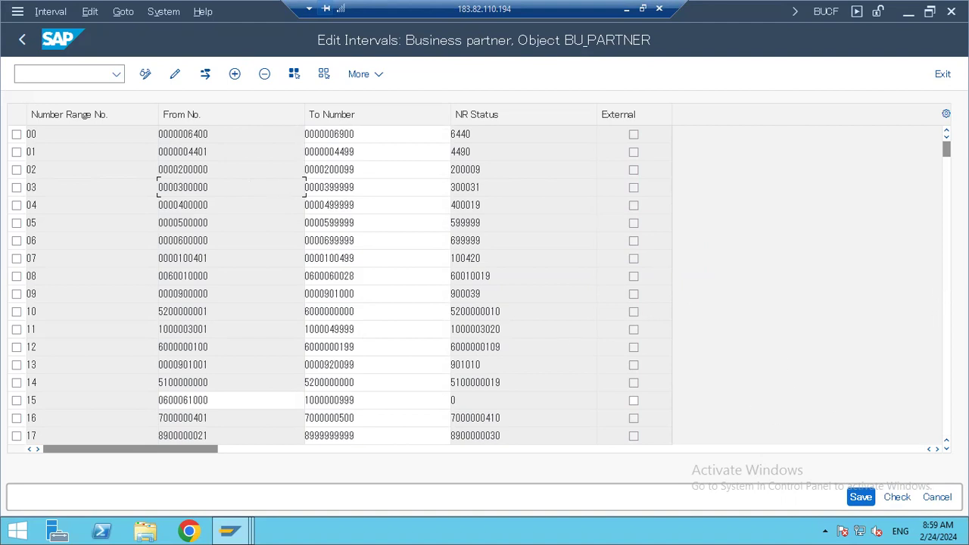
scroll(341, 283, "down", 7)
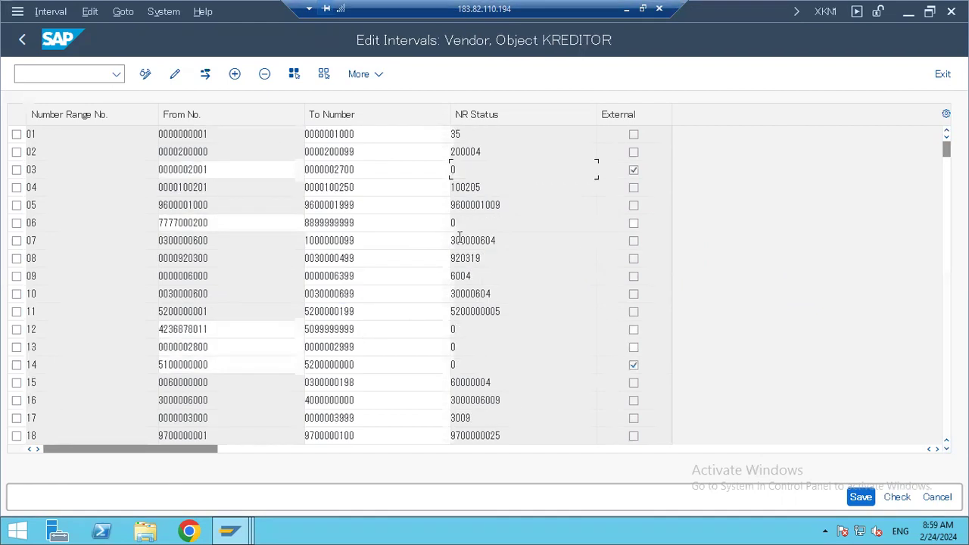
left_click(259, 369)
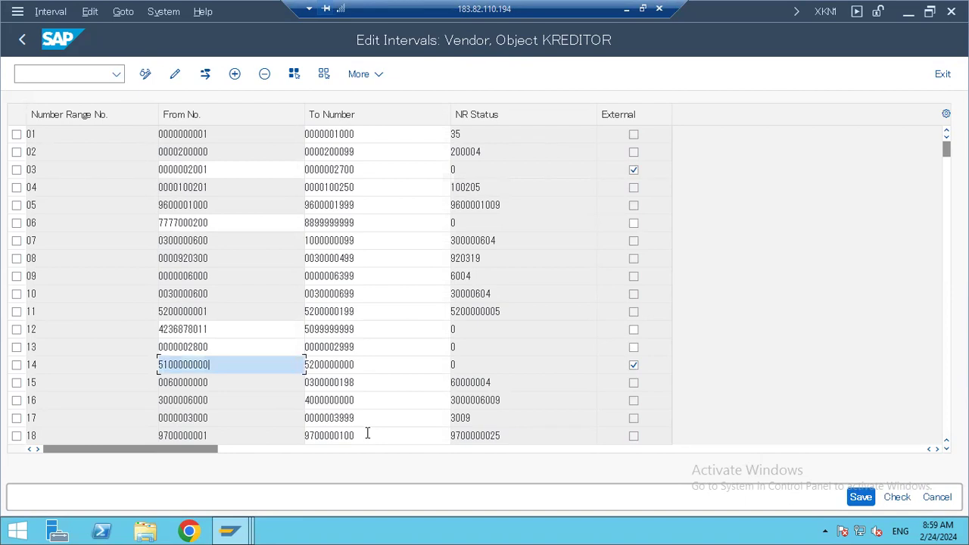
key("Tab")
key("alt+Tab")
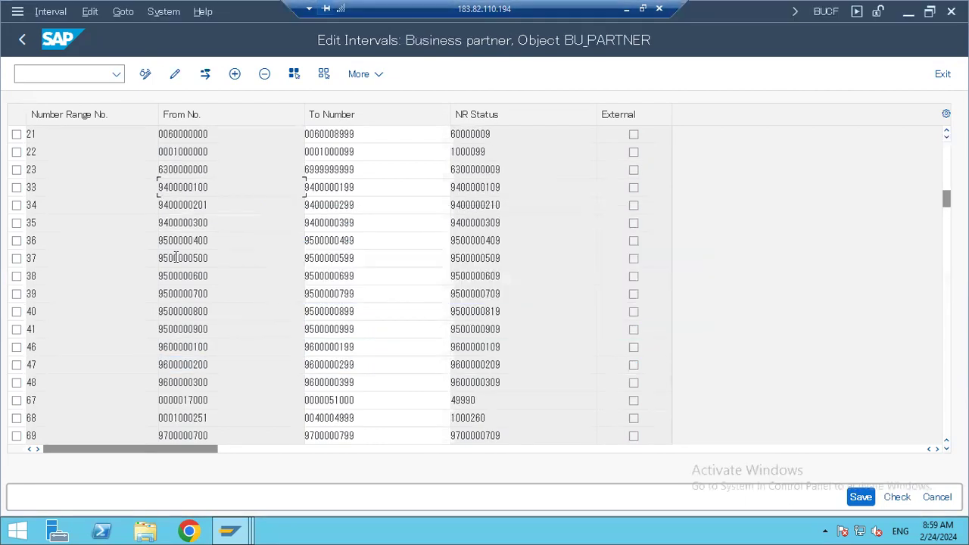
scroll(154, 264, "up", 7)
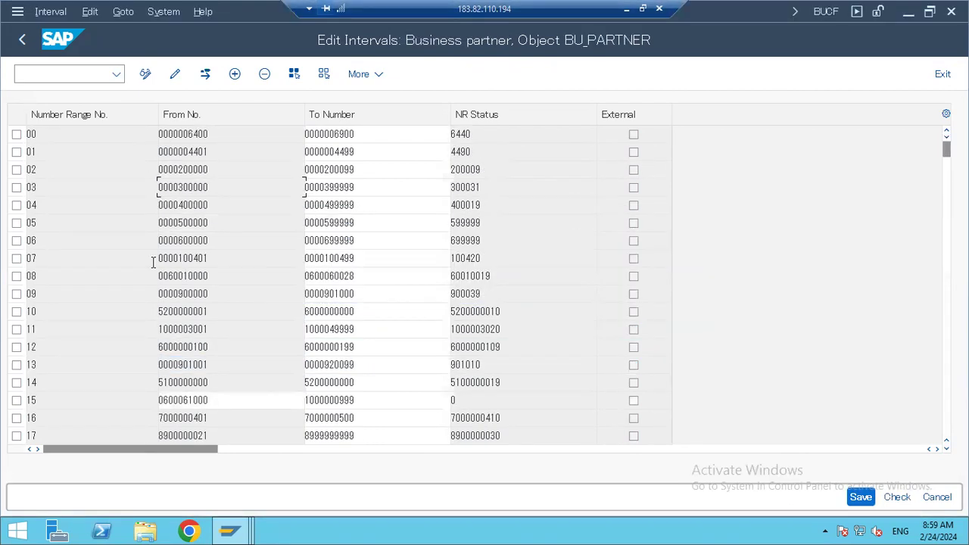
left_click(277, 383)
key("Tab")
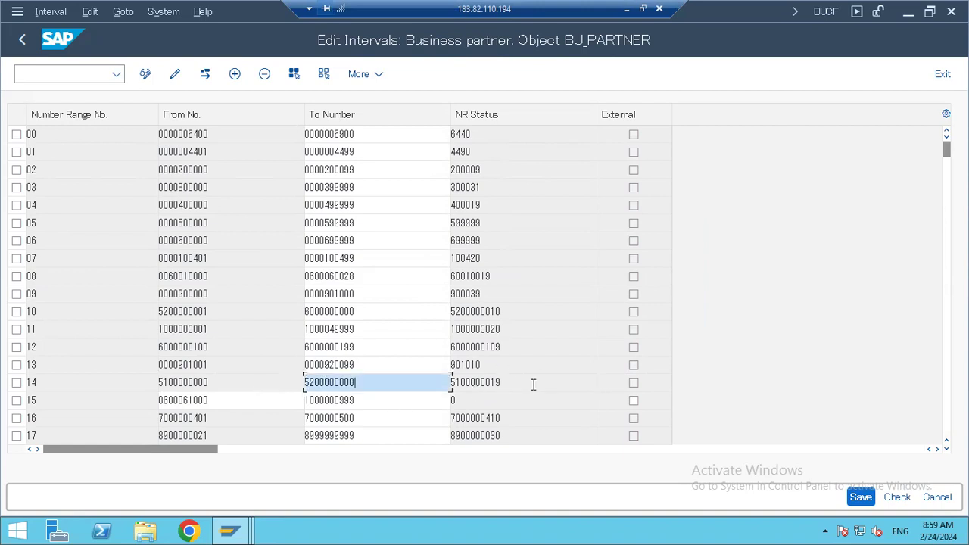
left_click(517, 382)
key("shift+Left")
key("shift+Left")
key("shift+Left")
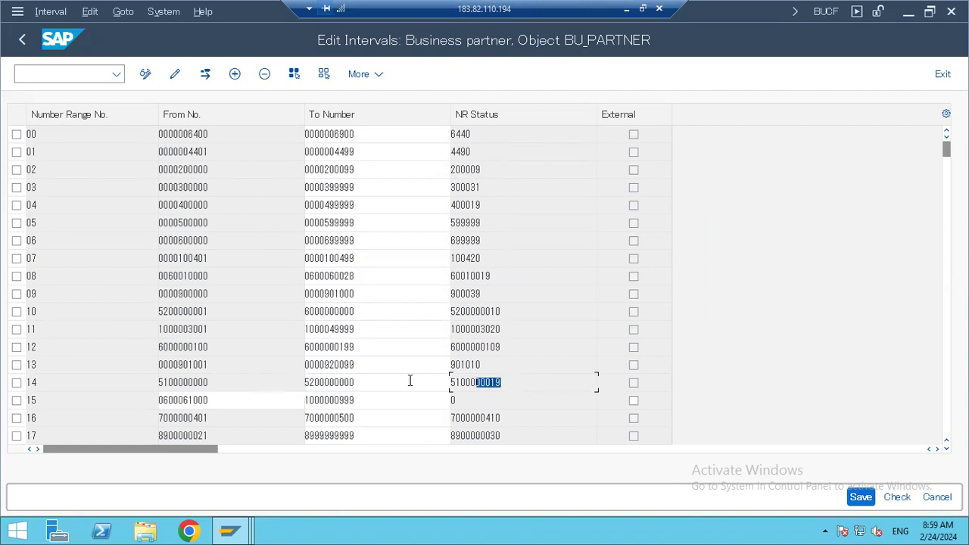
key("alt+Tab")
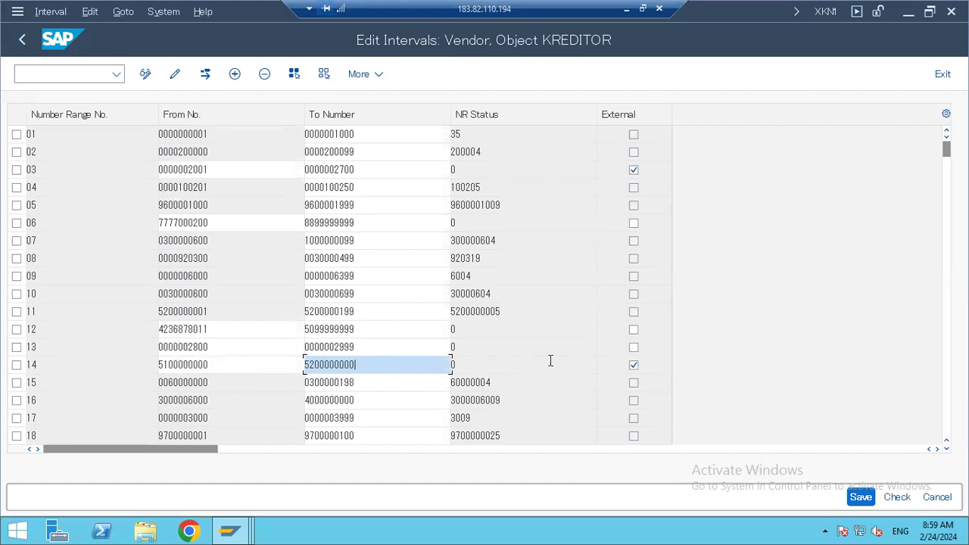
left_click(93, 369)
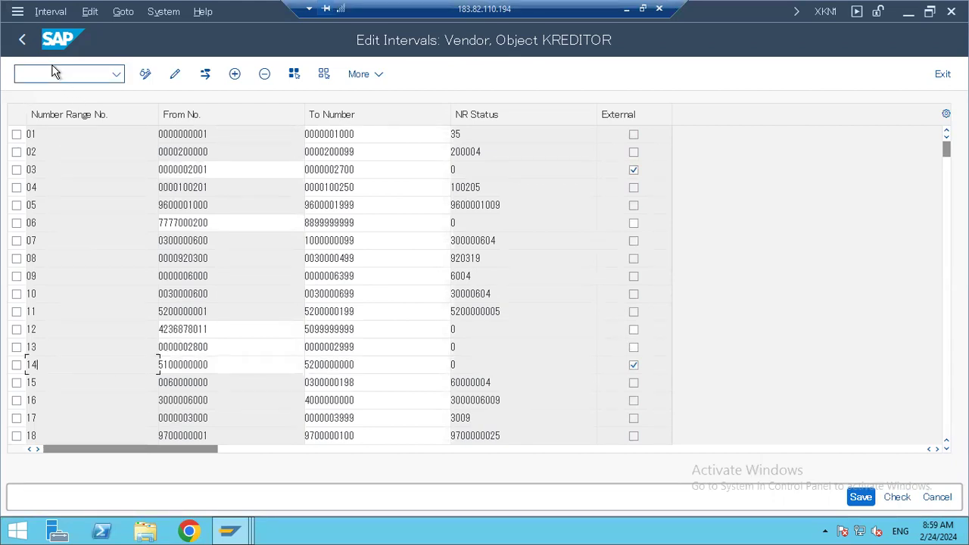
left_click(21, 39)
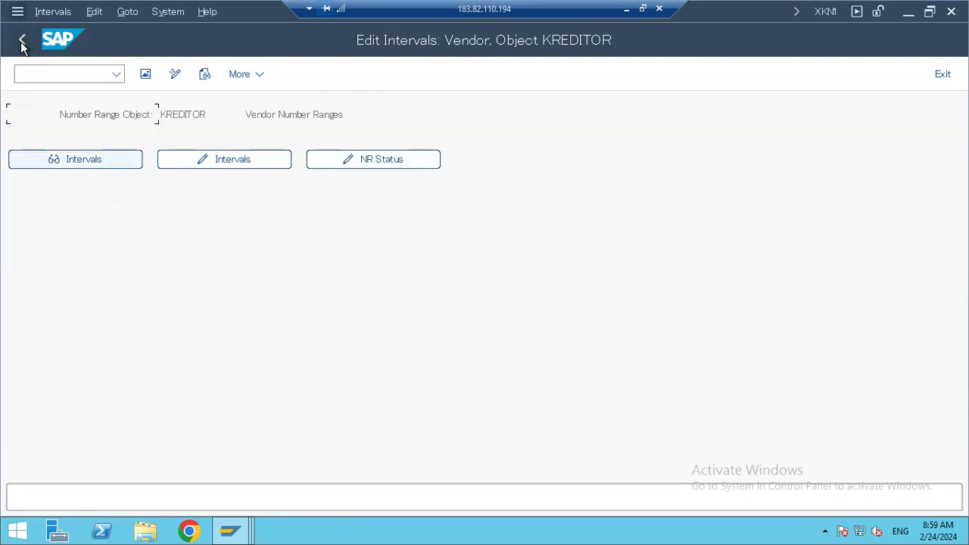
Review the Vendor Account Groups list and group 0001 SUPPLIER's details, then return to the IMG
left_click(21, 43)
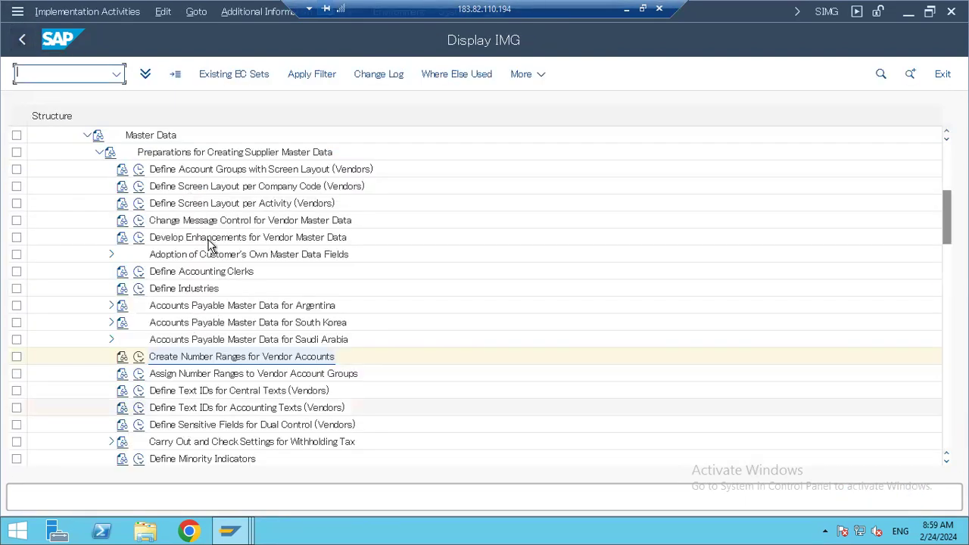
left_click(166, 171)
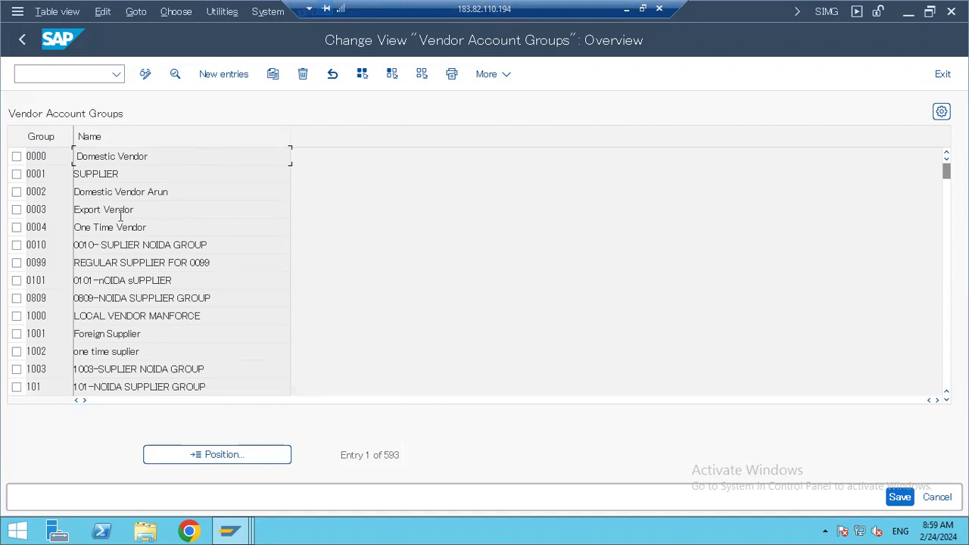
double_click(134, 174)
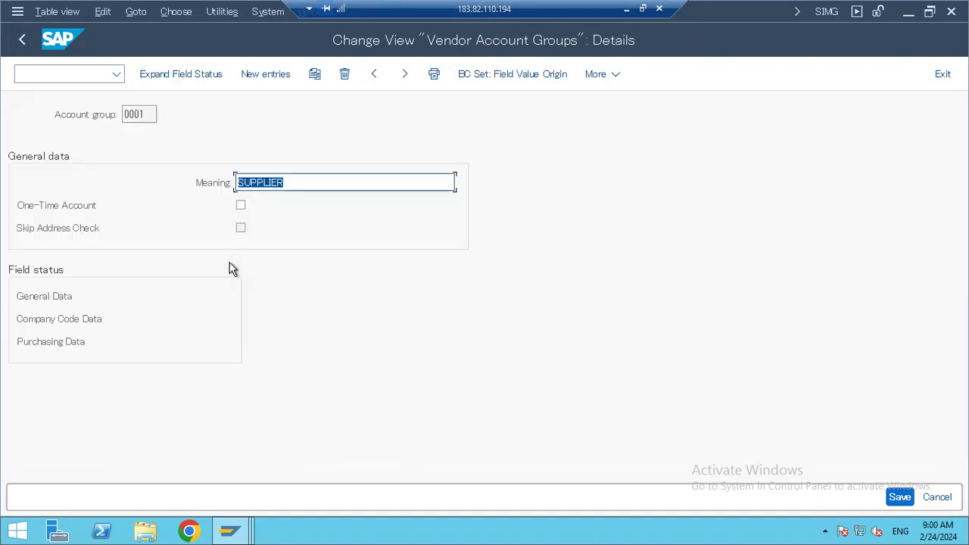
left_click(23, 40)
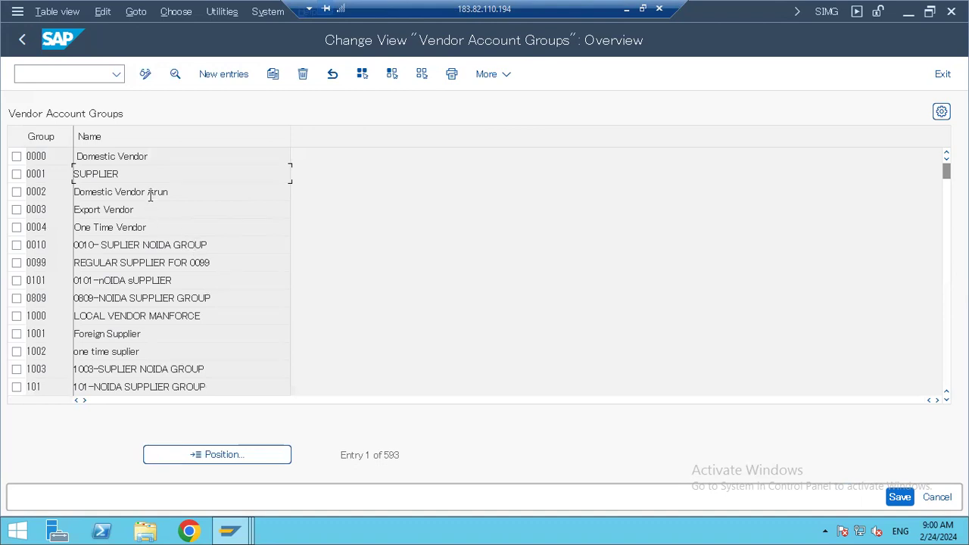
left_click(26, 44)
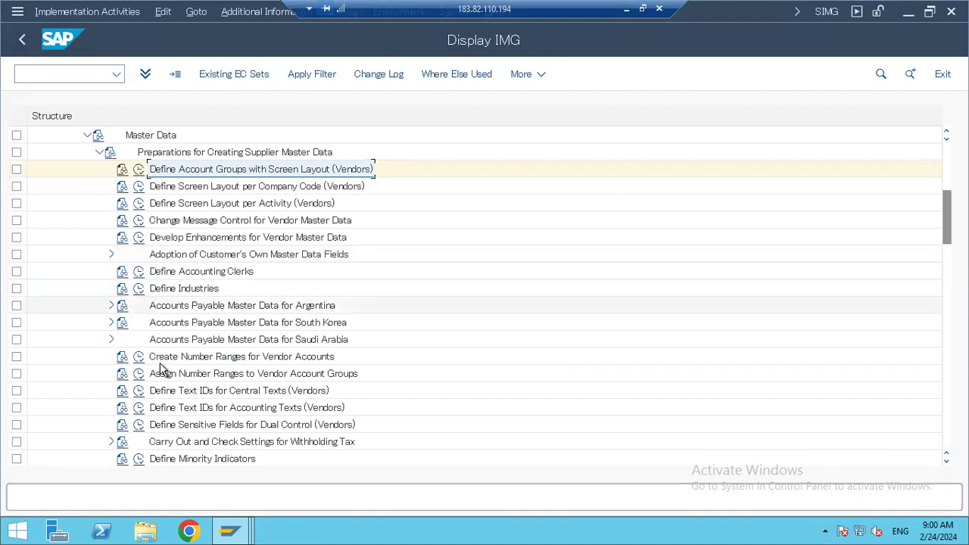
left_click(139, 375)
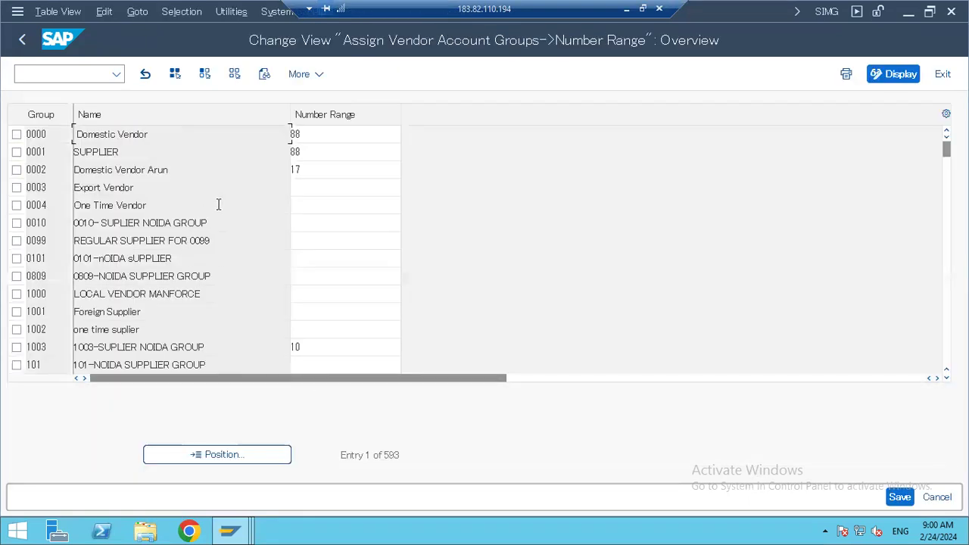
left_click(150, 151)
left_click(22, 41)
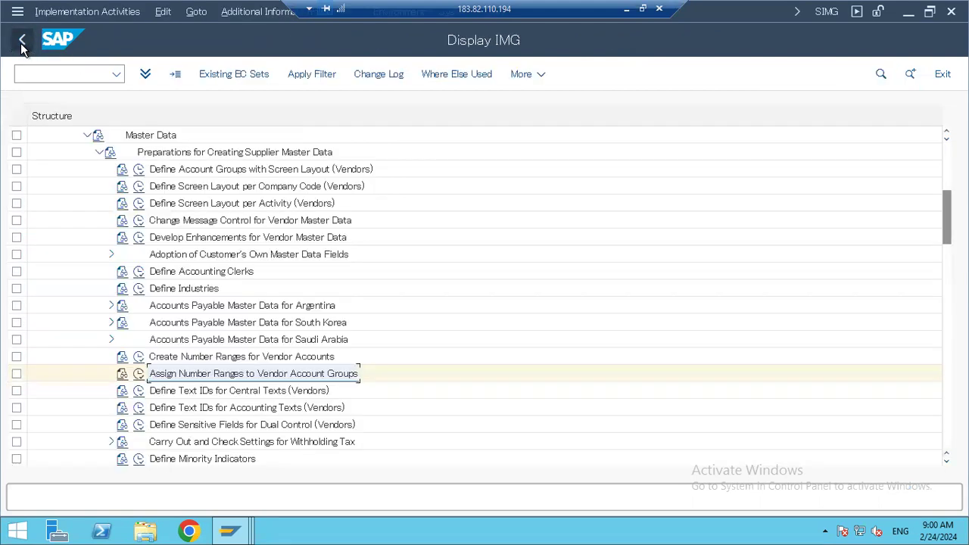
Add vendor account group 0407 with meaning 'RS Group - Vendors' and save it
left_click(139, 169)
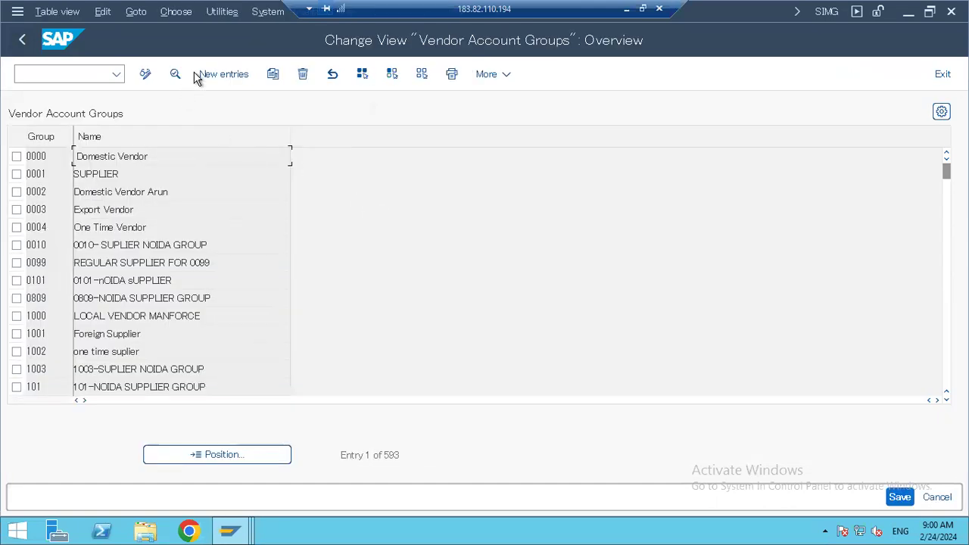
left_click(223, 73)
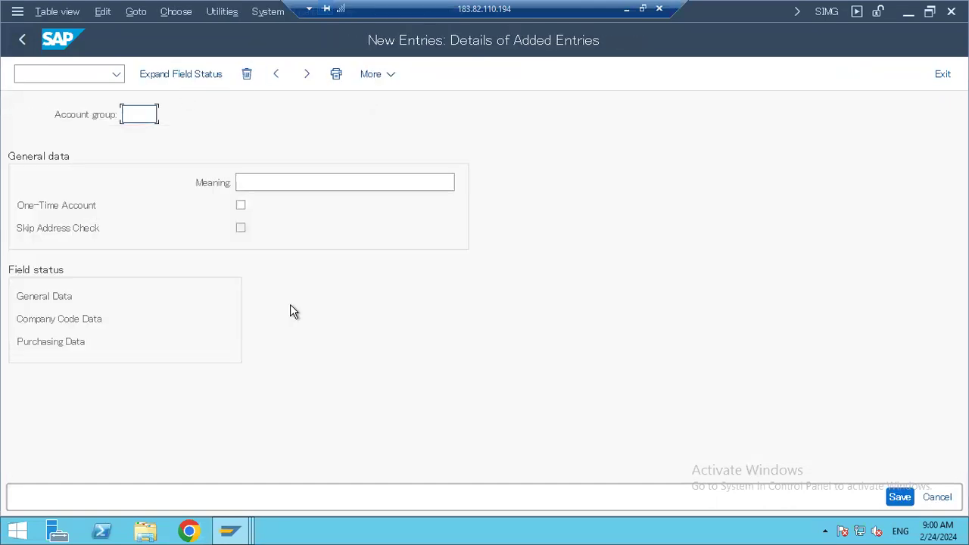
type("03040")
type("7")
key("Tab")
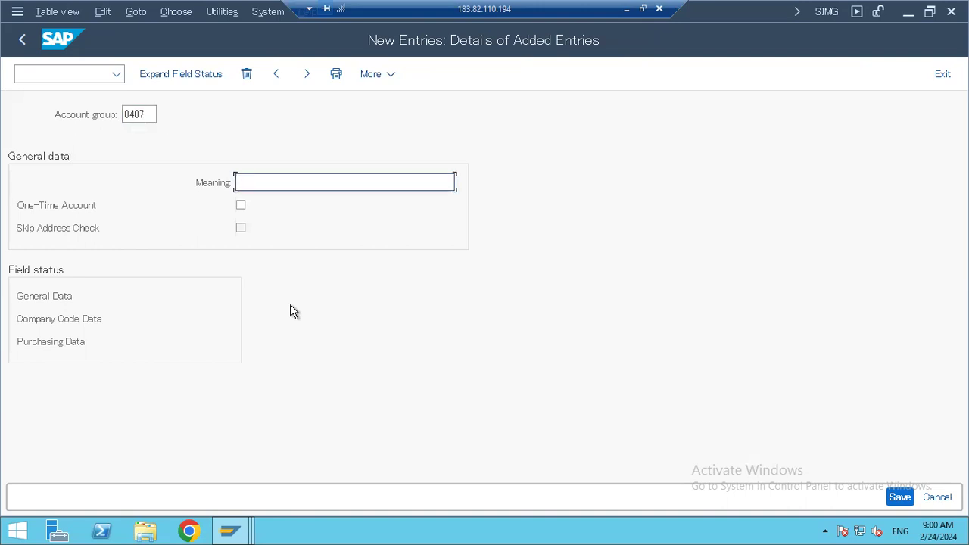
type("RS Group - ")
type("Vendors")
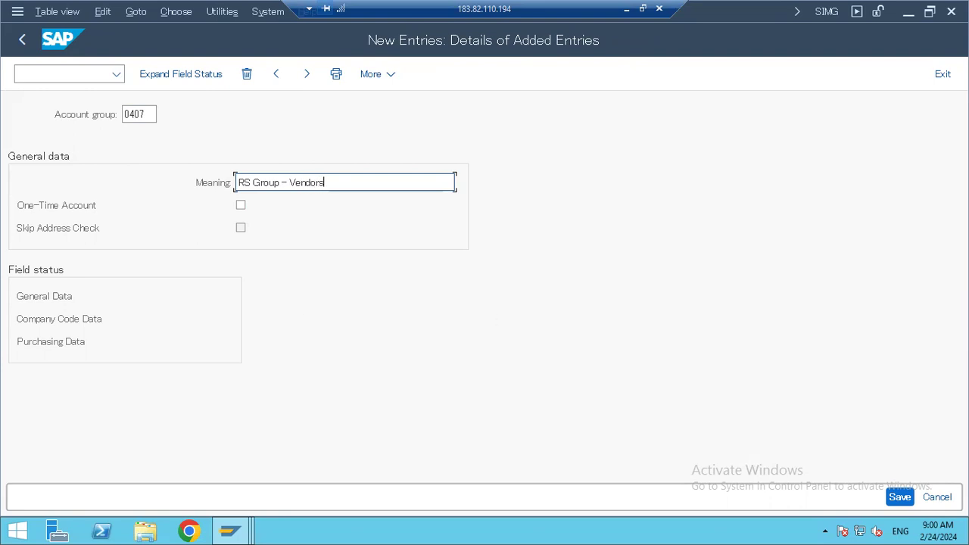
left_click(899, 497)
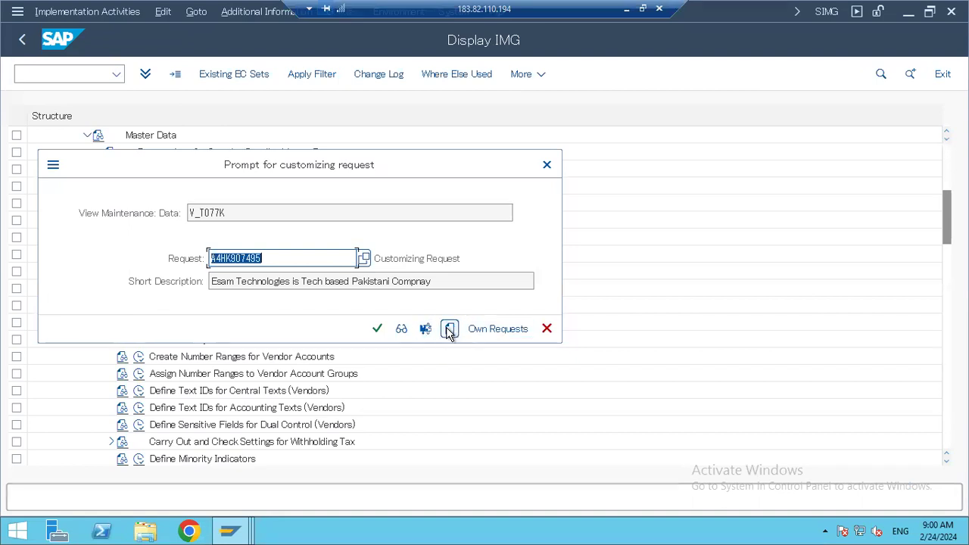
Create a new customizing request and begin its description with '0407 RS Group'
key("F8")
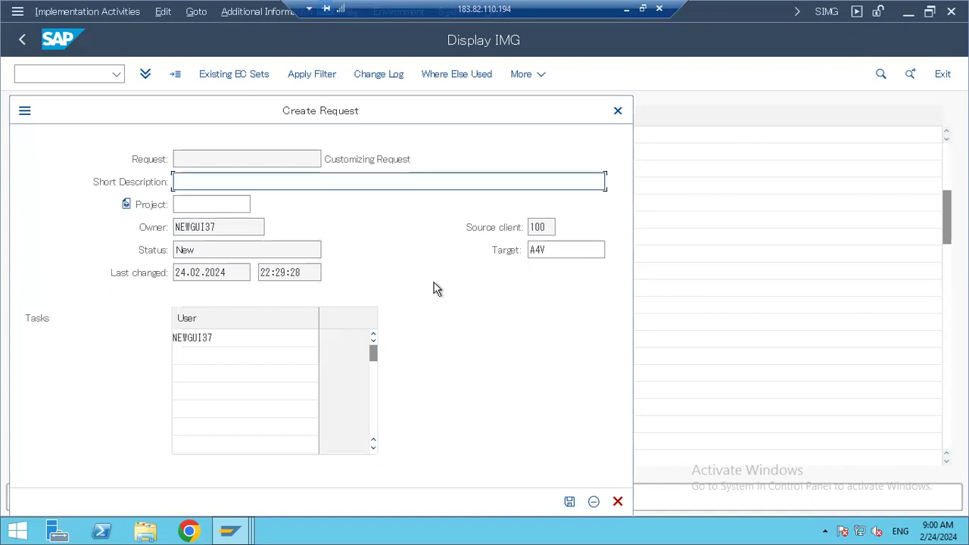
type("0407")
type("rs gROUP")
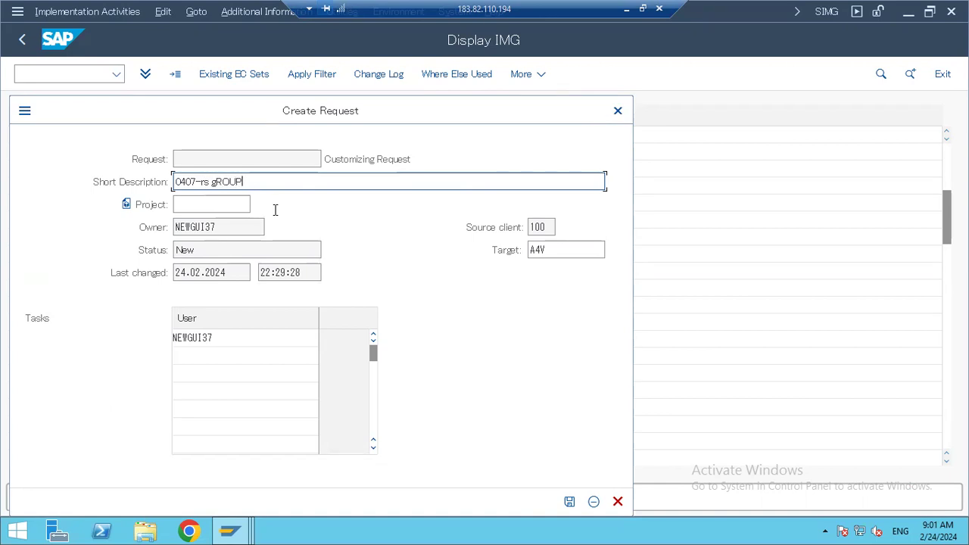
key("shift+Left")
key("shift+Left")
key("shift+Left")
key("shift+Left")
type("r")
key("BackSpace")
type("RS G")
type("roup")
Finish the description with the requester's name and '- MM/EWM', then save and confirm the request
key("Insert")
type("Kazim, ")
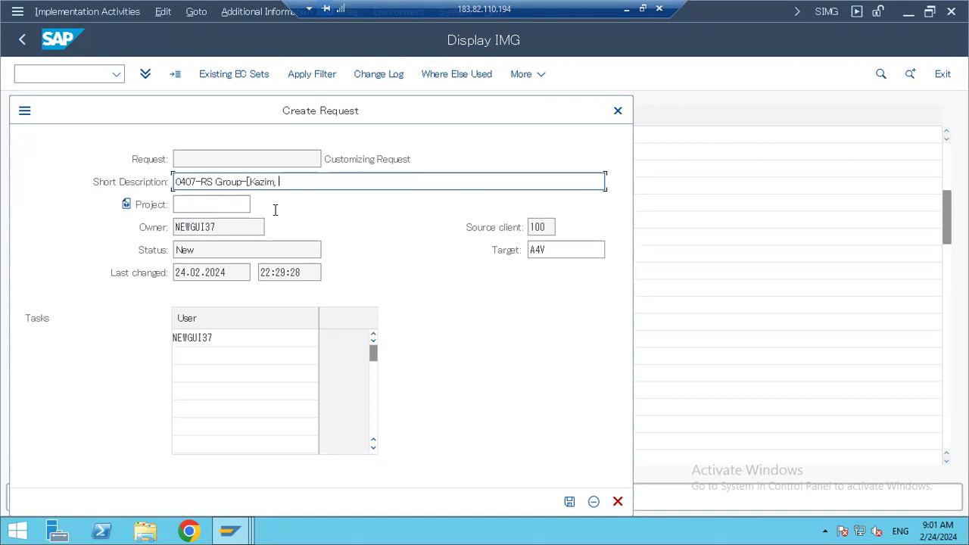
type("Muav")
type("ia")
type("- mm/EWM")
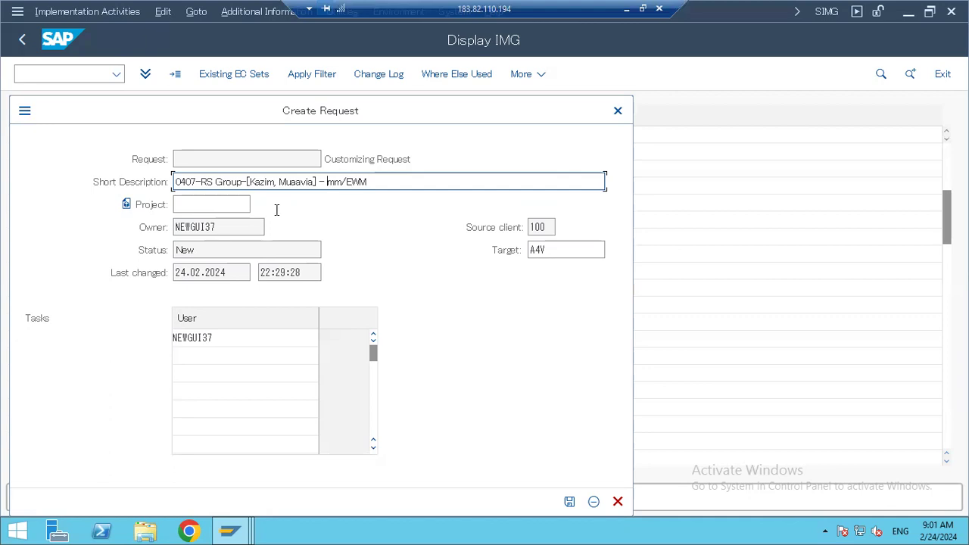
key("shift+Right")
key("shift+Right")
key("shift+Right")
key("Right")
key("shift+Left")
key("shift+Left")
type("MM")
key("Return")
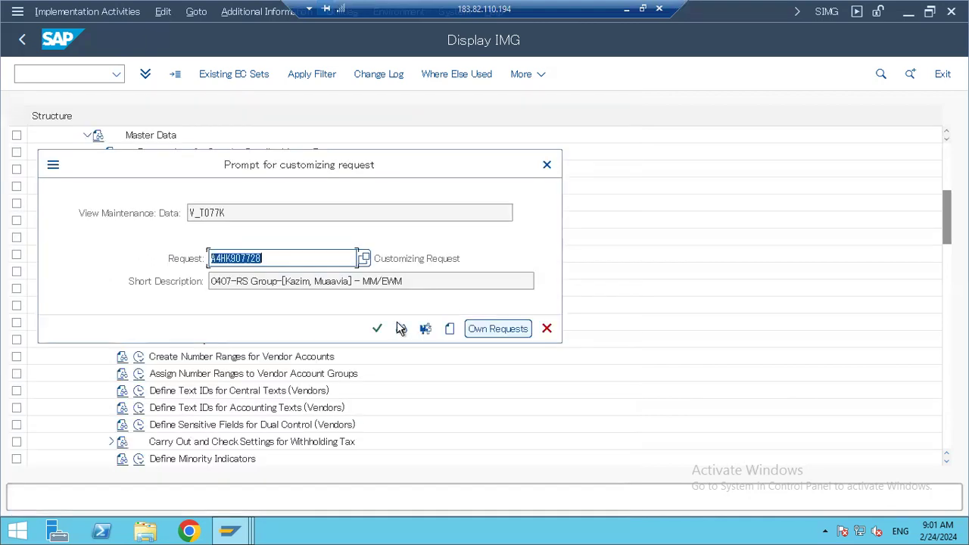
left_click(374, 330)
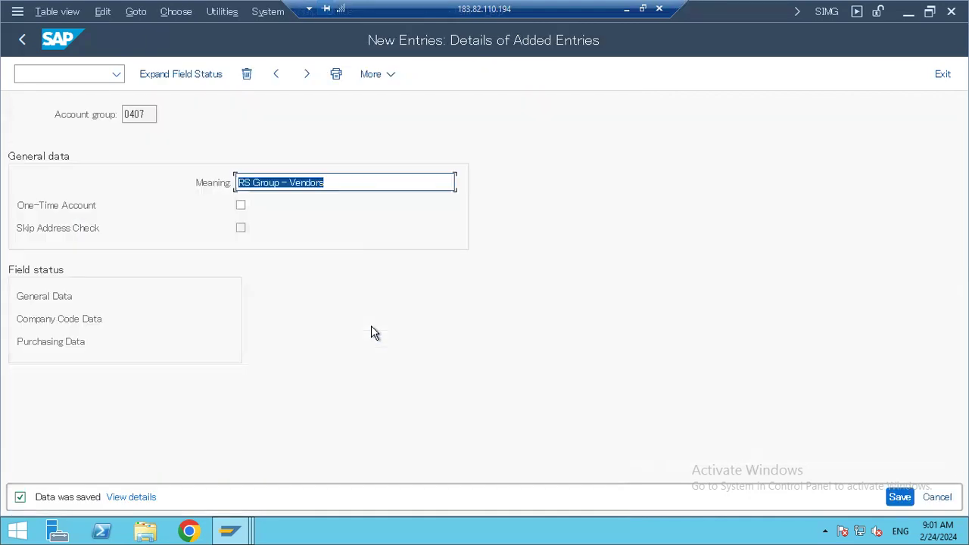
Switch the SAP GUI character set to West European (Latin-1)
left_click(384, 76)
mouse_move(441, 99)
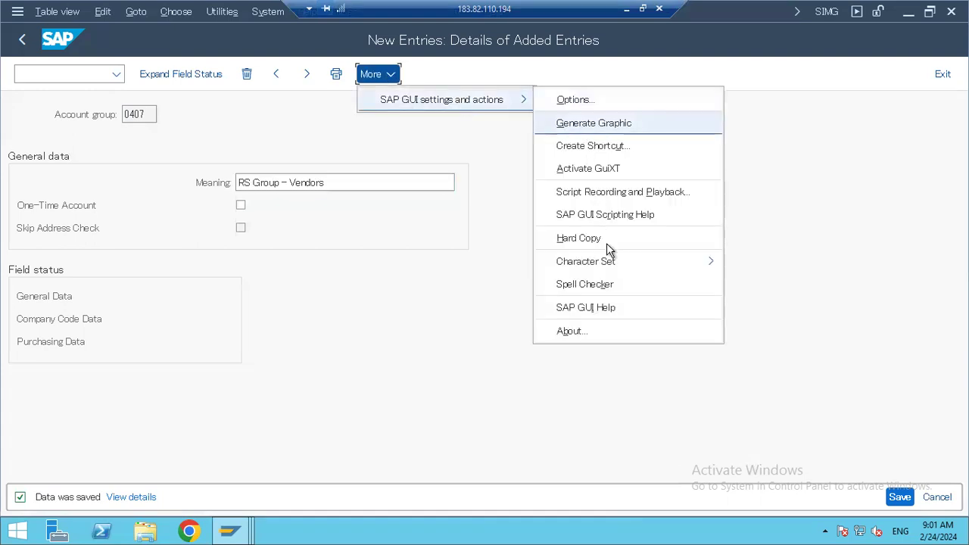
mouse_move(585, 261)
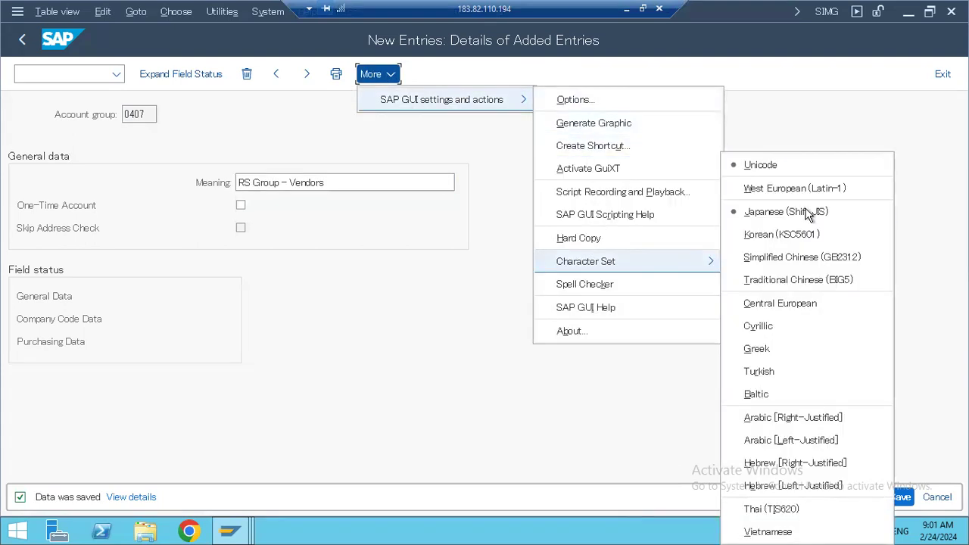
left_click(773, 191)
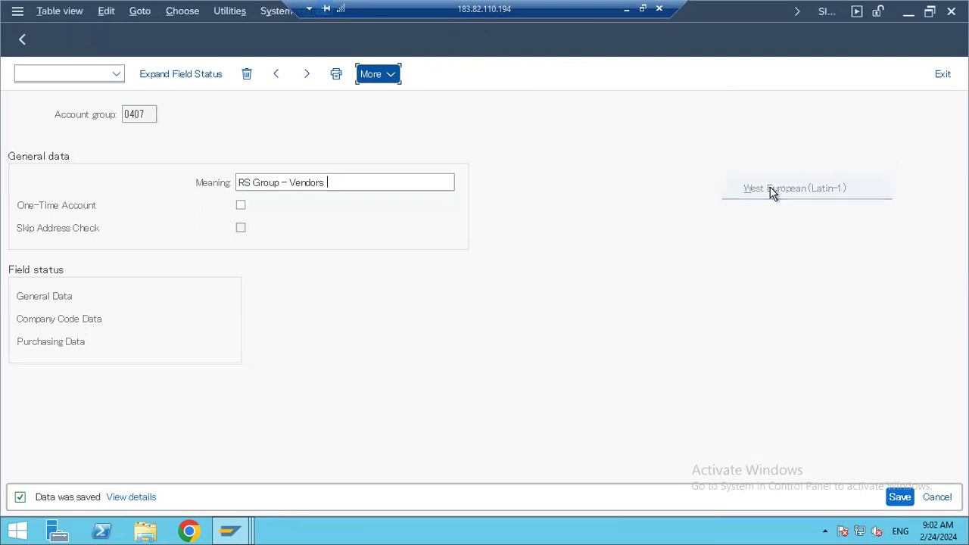
left_click(387, 73)
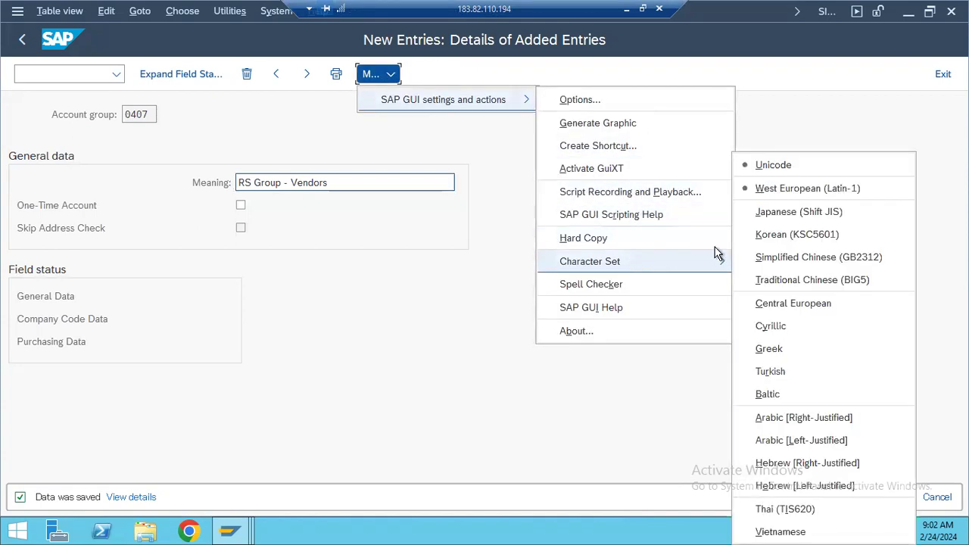
mouse_move(589, 261)
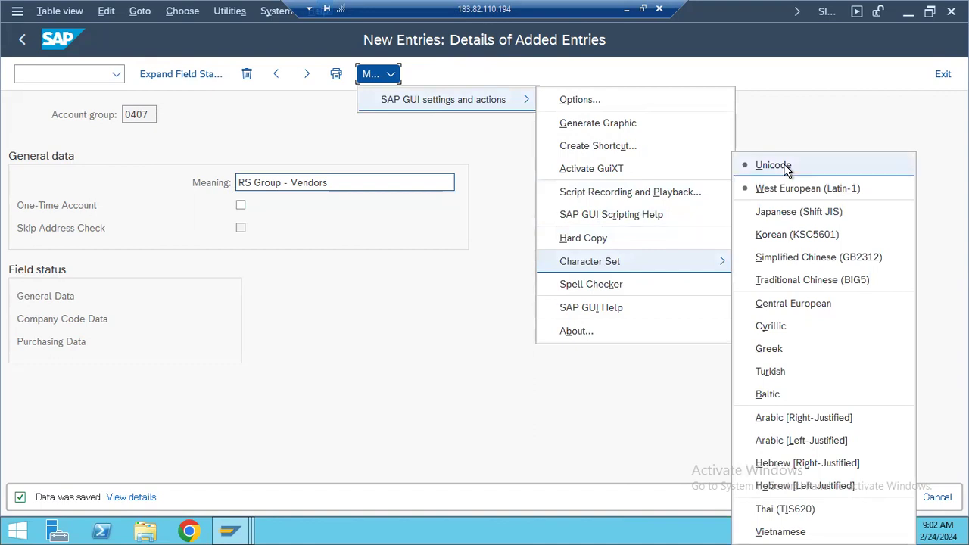
left_click(215, 180)
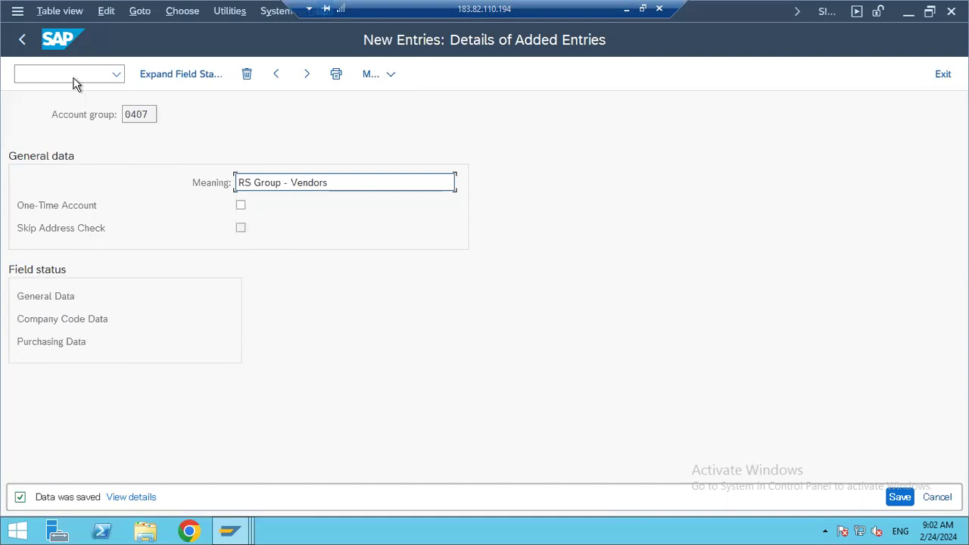
Go back twice with F3 to the IMG supplier preparation activities
left_click(46, 74)
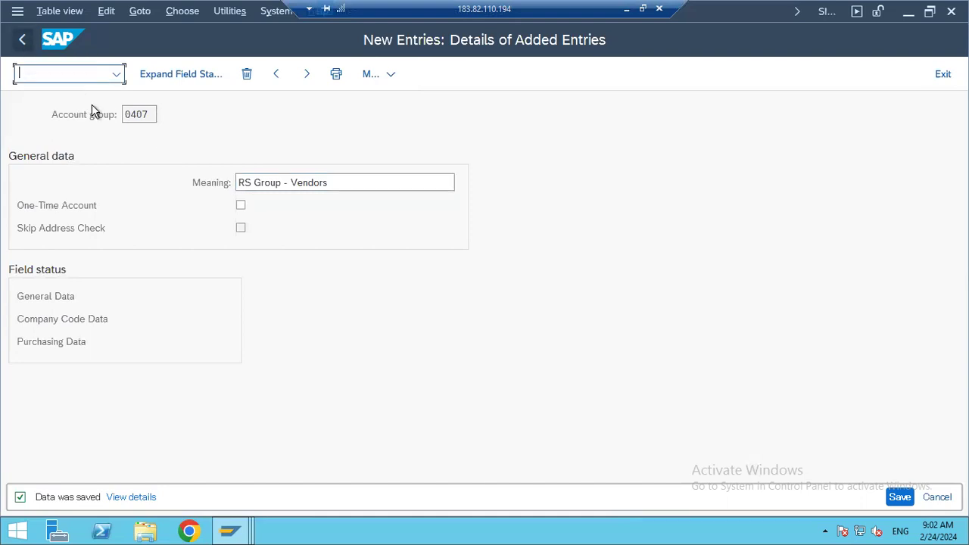
key("F3")
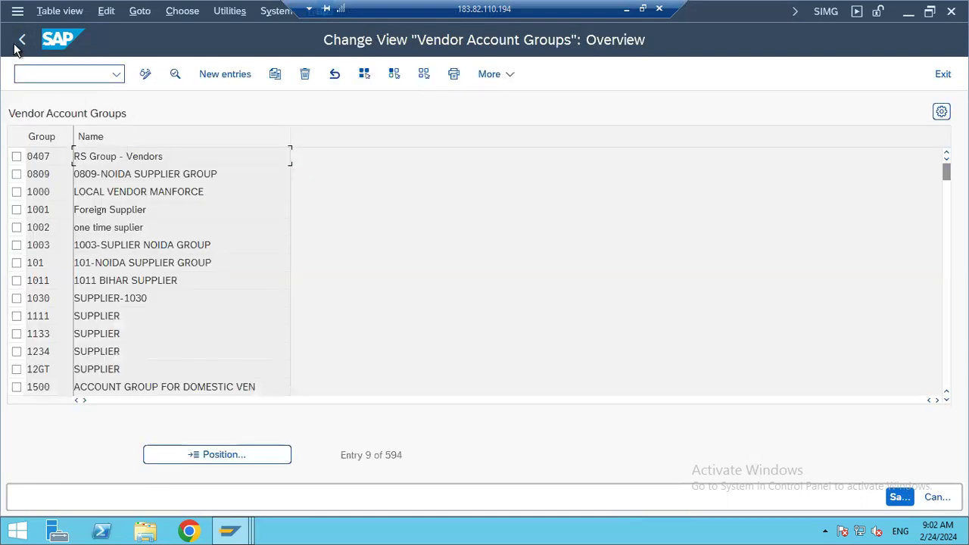
key("F3")
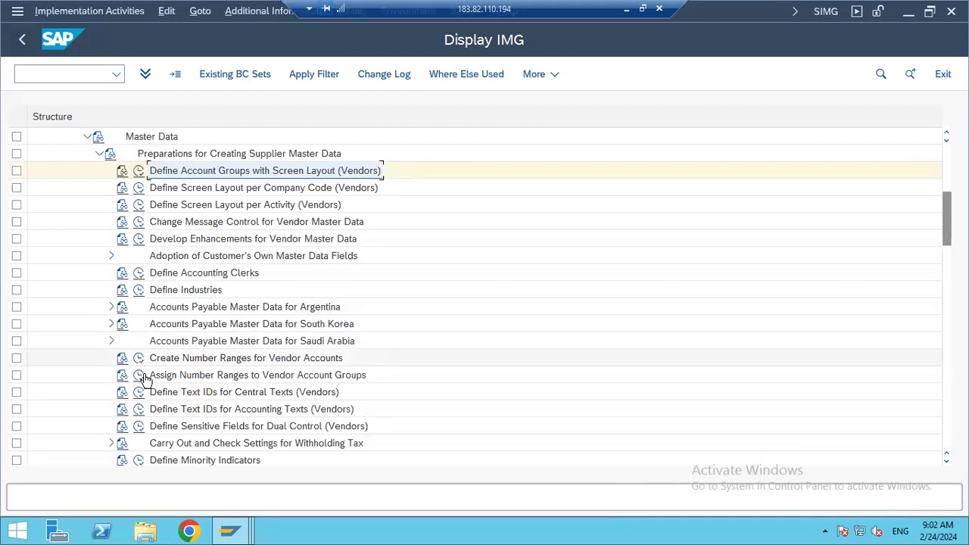
Open the vendor account group number range assignments and position the table at group 0407
left_click(140, 375)
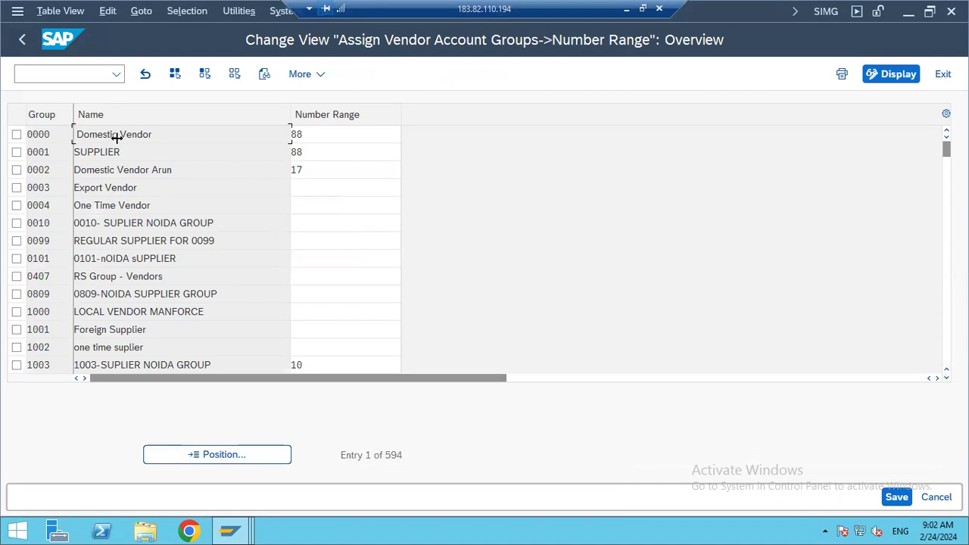
left_click(210, 455)
type("03")
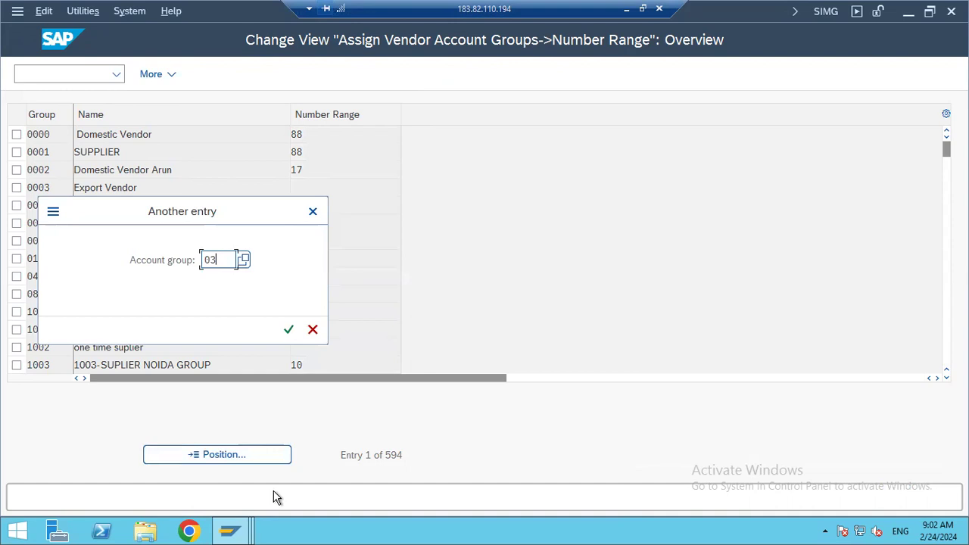
type("07")
key("Return")
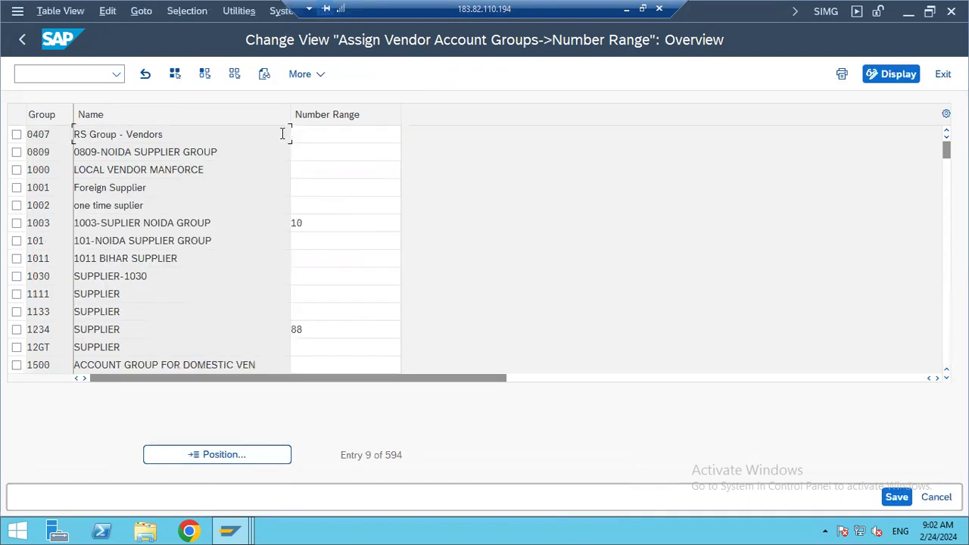
Assign number range 14 to group 0407, save it under the request, and return to BU_PARTNER
left_click(316, 133)
type("14")
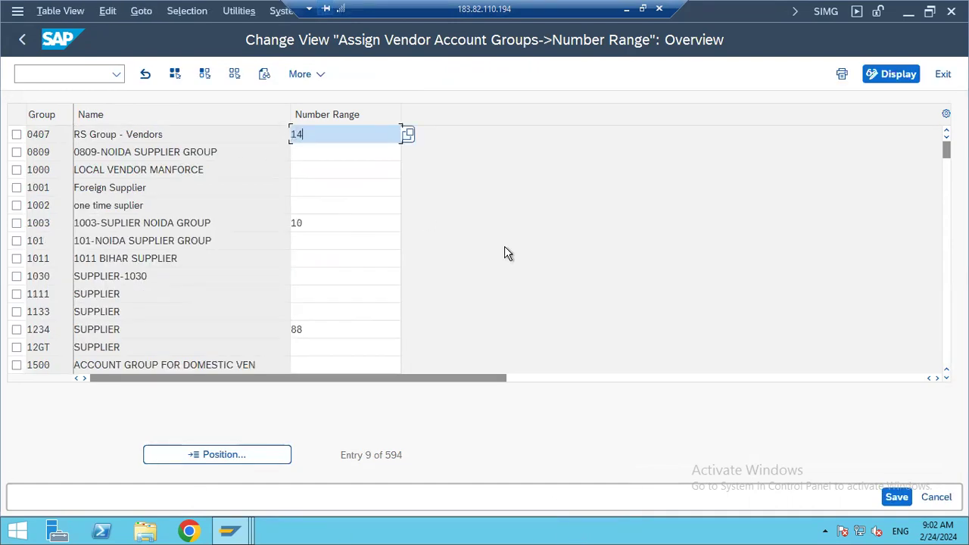
key("shift+Home")
key("ctrl+s")
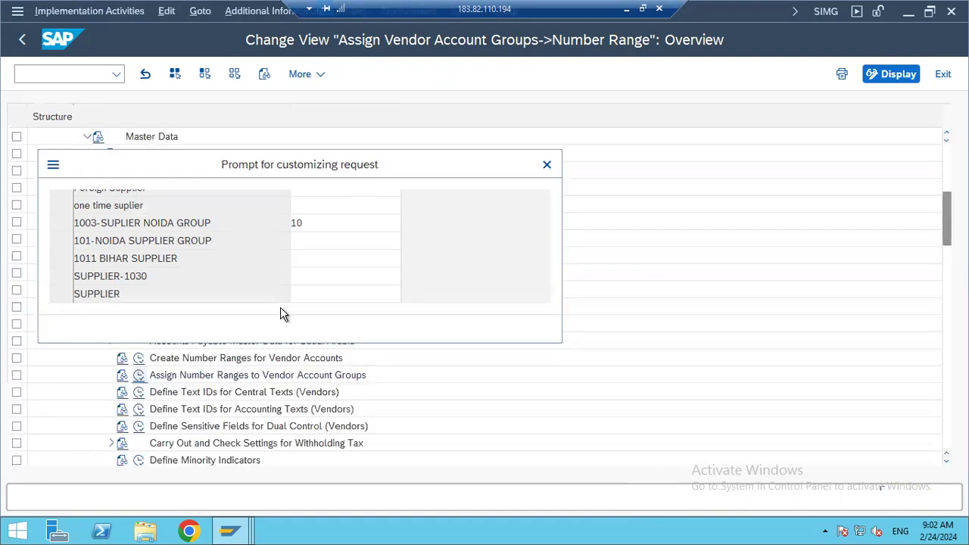
left_click(373, 329)
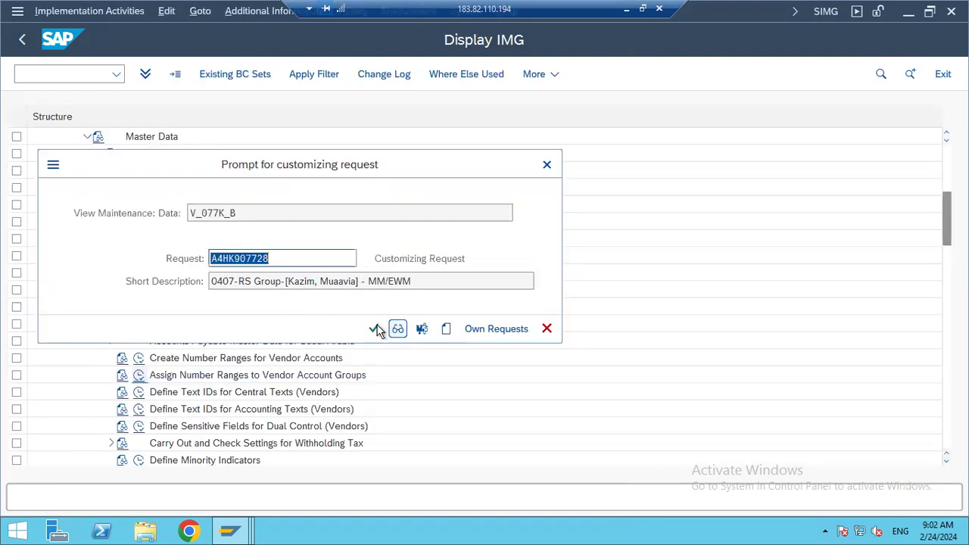
left_click(23, 40)
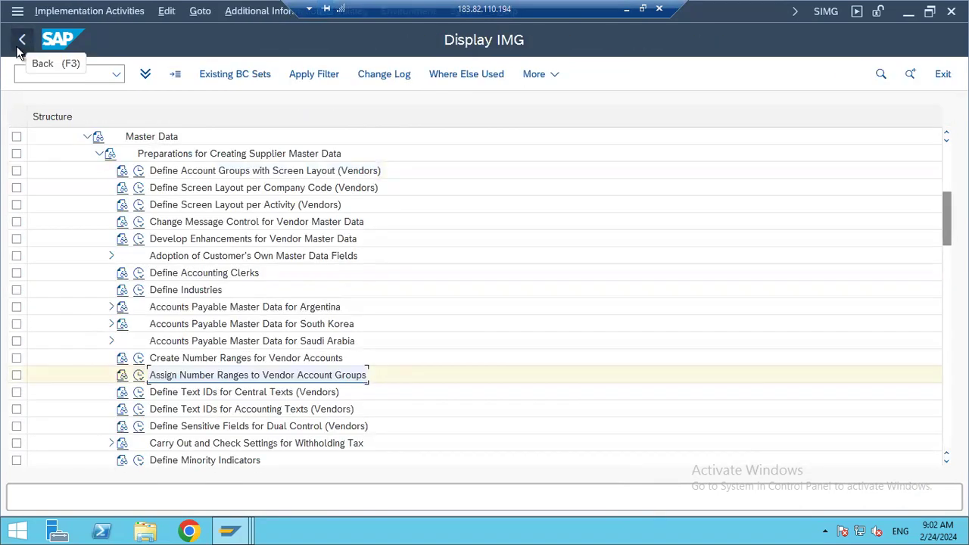
key("alt+Tab")
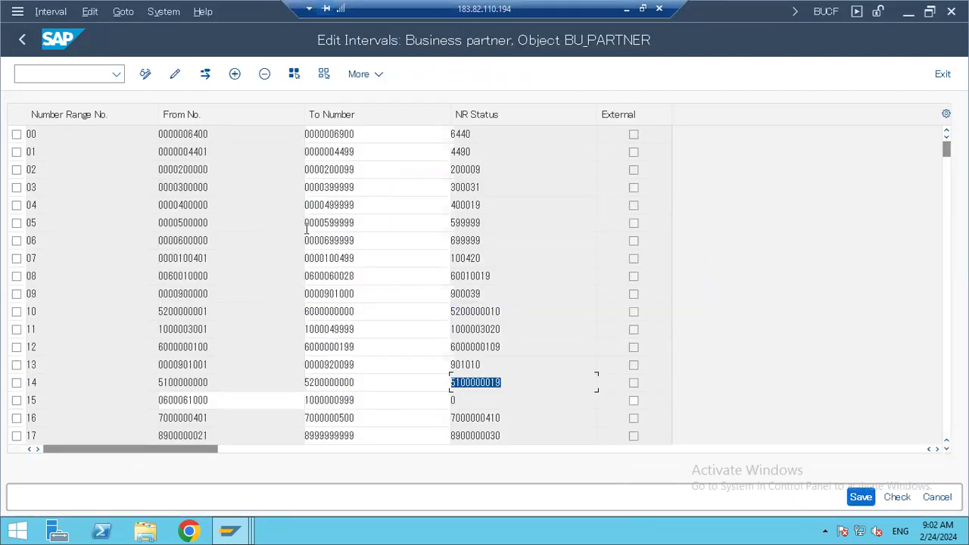
Open Define Groupings and Assign Number Ranges, accepting the locked data in display-only mode
left_click(24, 40)
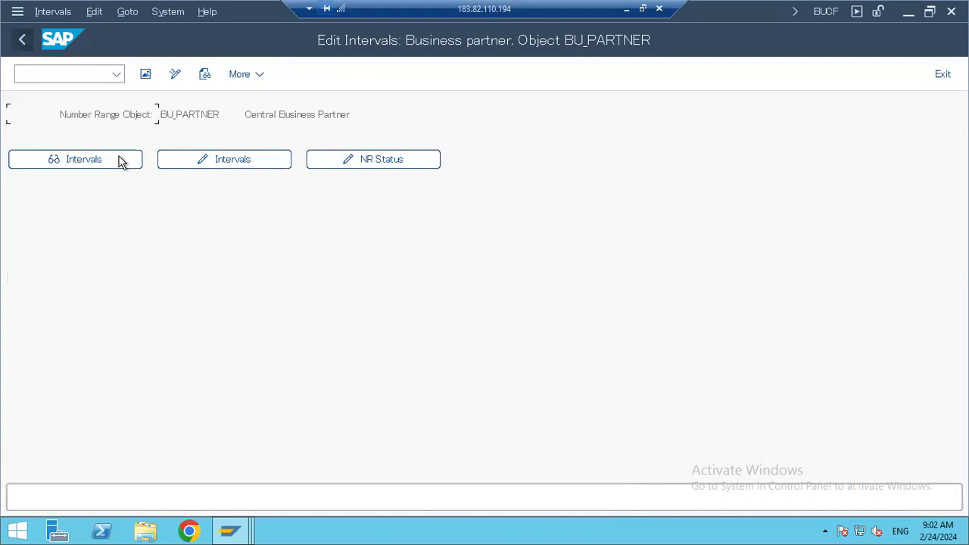
left_click(25, 41)
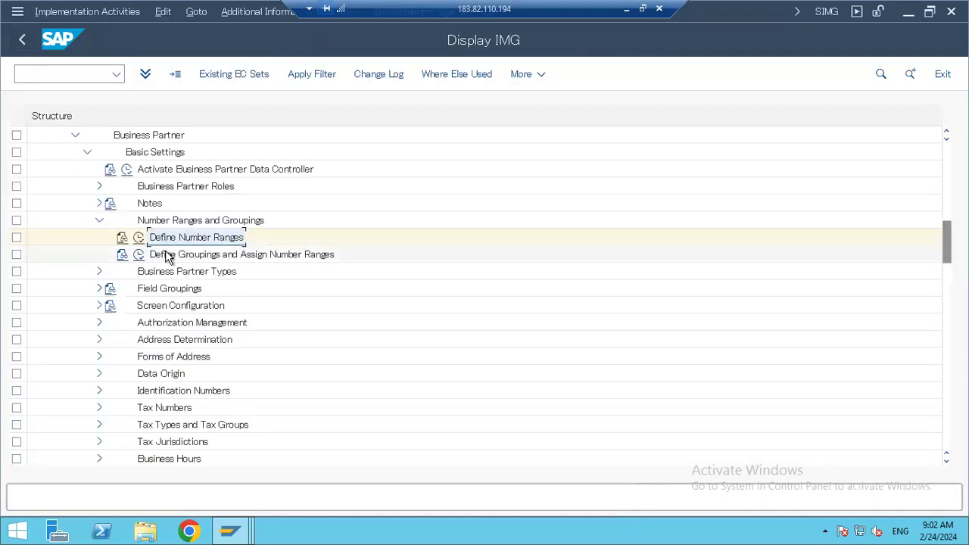
left_click(170, 255)
left_click(138, 253)
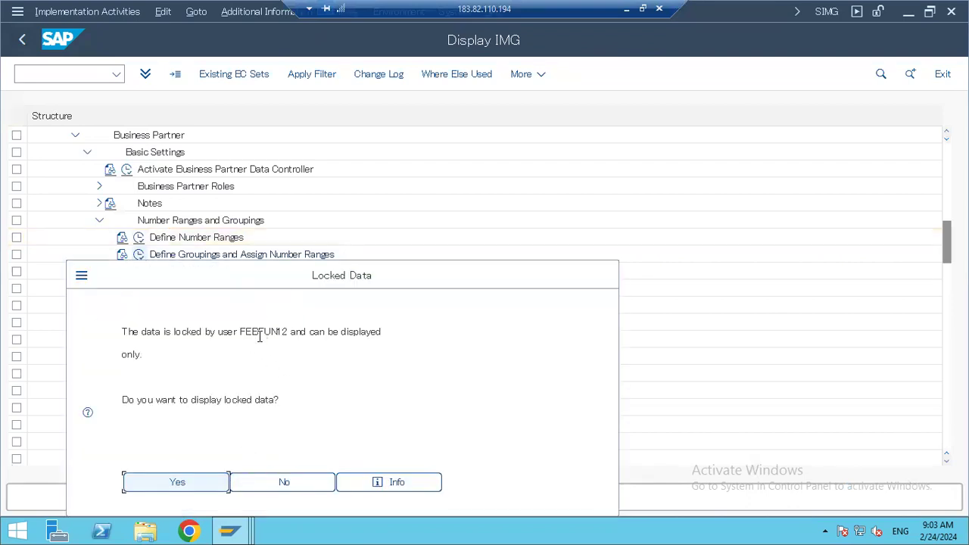
left_click(310, 355)
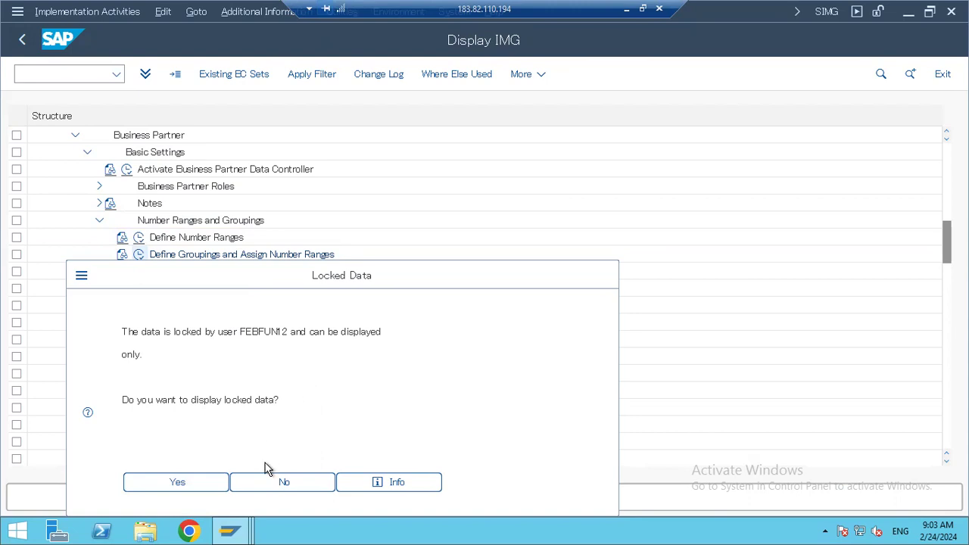
key("Return")
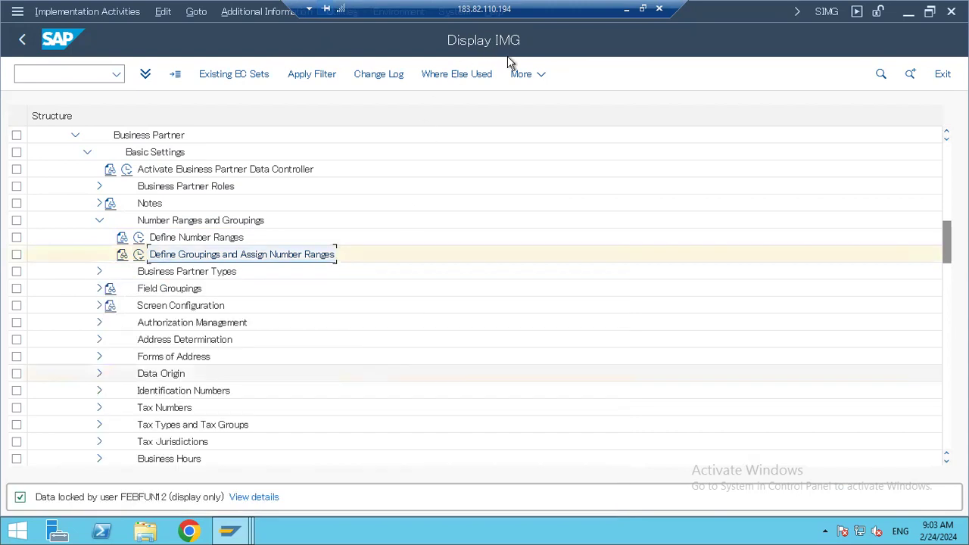
Set the character set to West European (Latin-1), reopen the locked groupings read-only, and enter /N
left_click(528, 77)
mouse_move(591, 122)
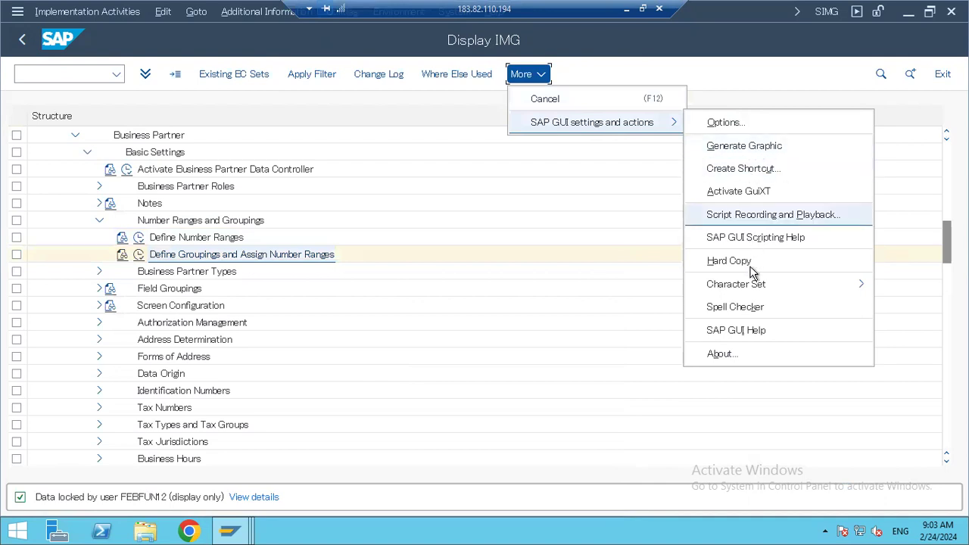
mouse_move(735, 284)
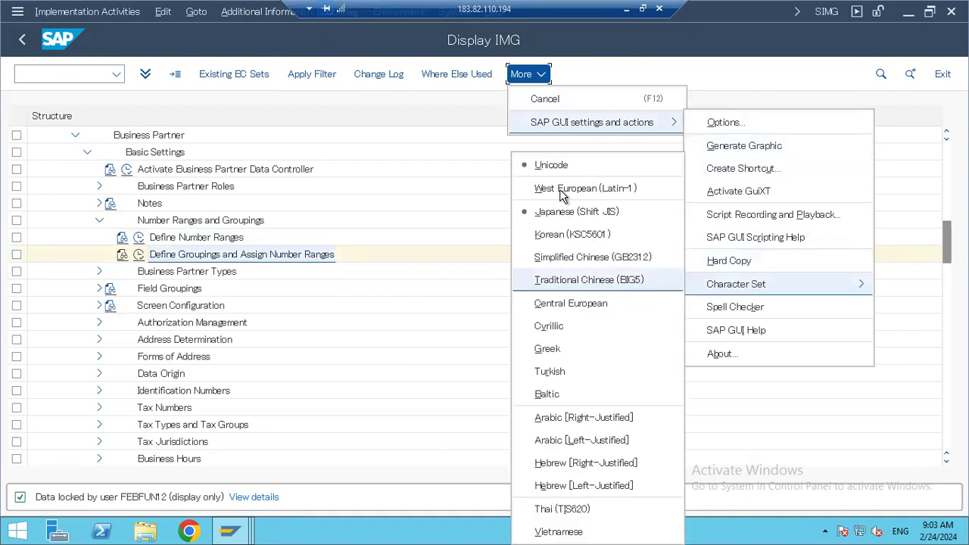
left_click(562, 190)
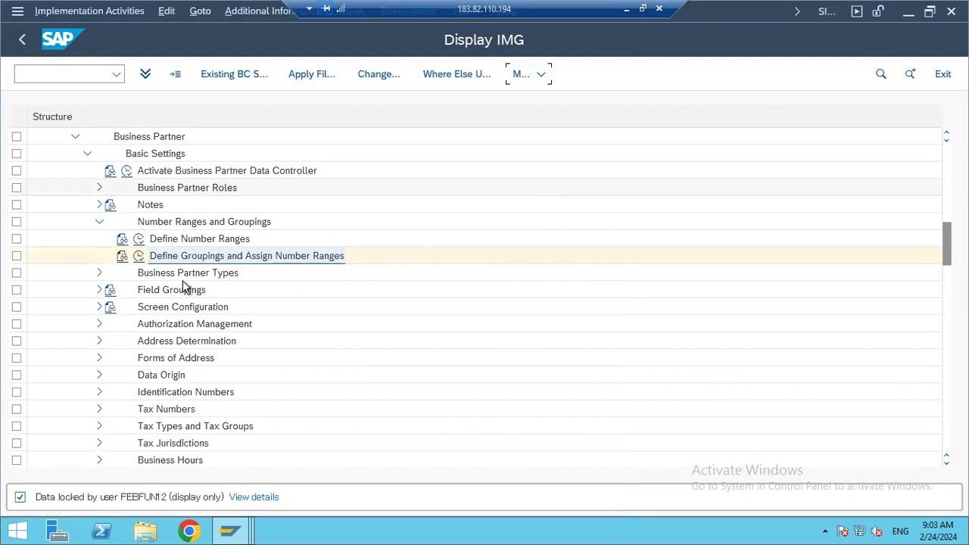
left_click(139, 257)
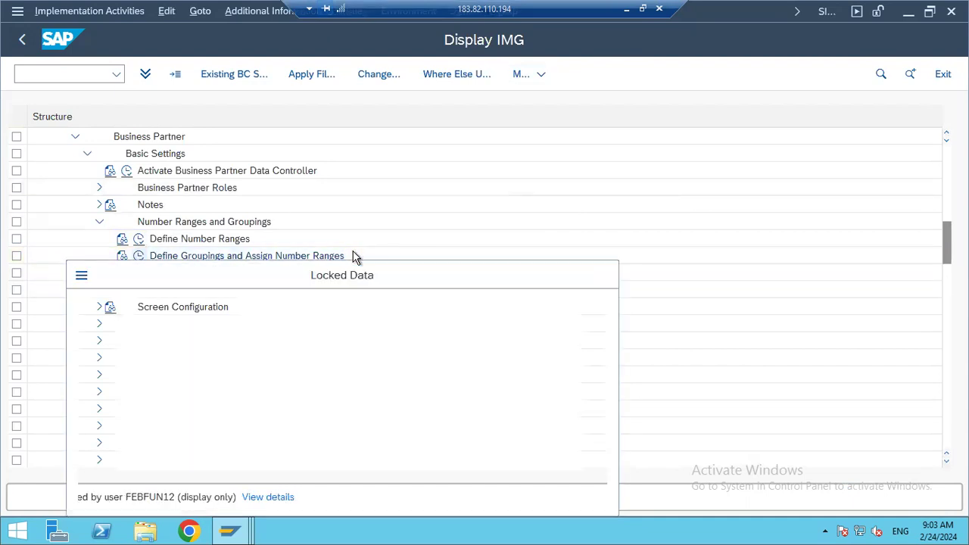
left_click(311, 487)
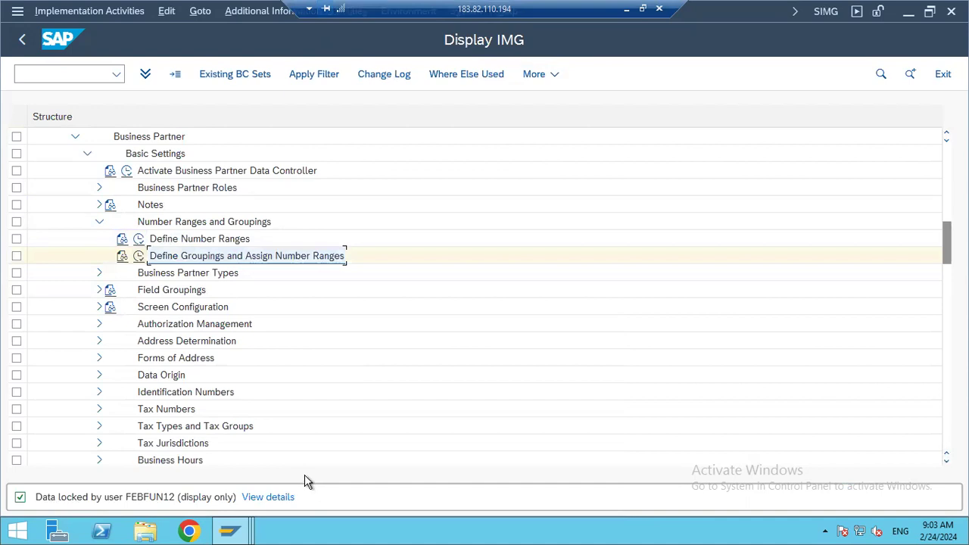
left_click(86, 73)
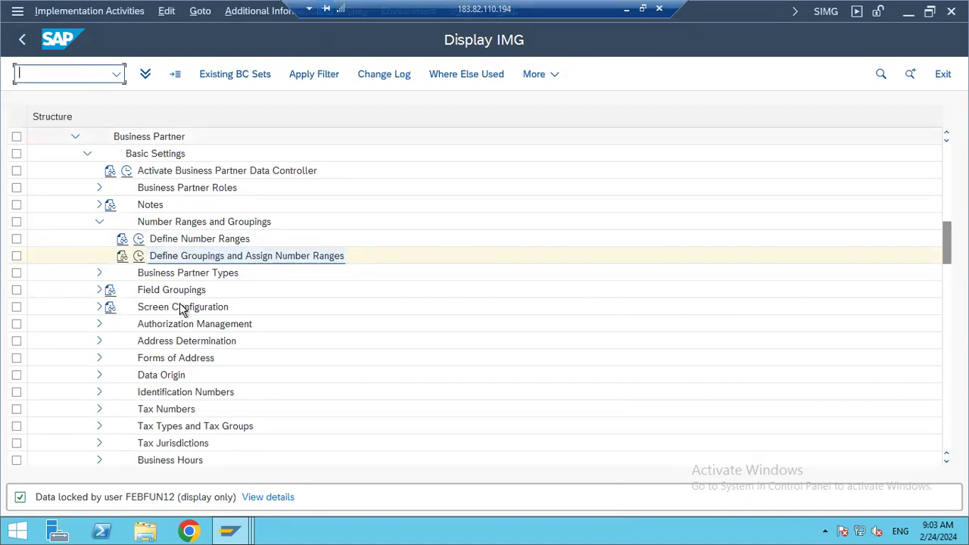
left_click(140, 257)
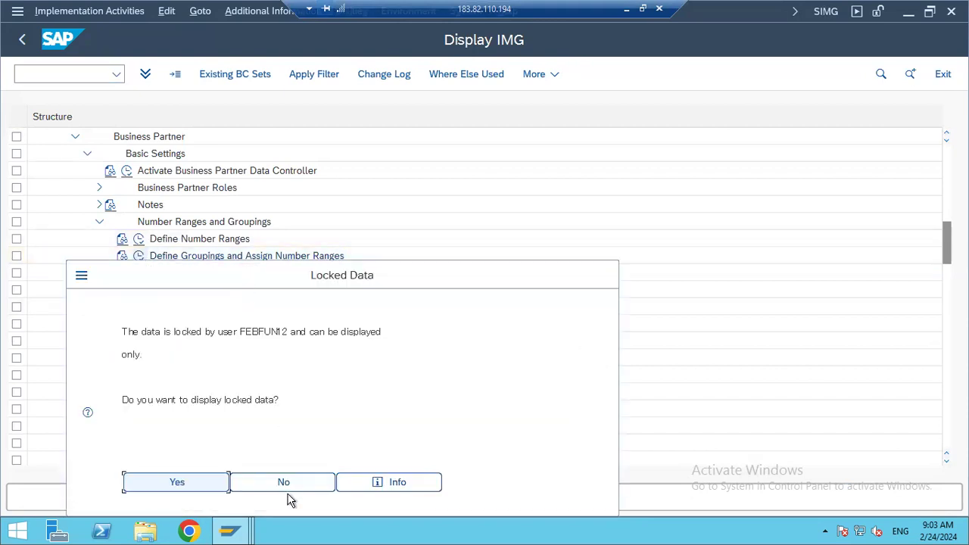
key("Return")
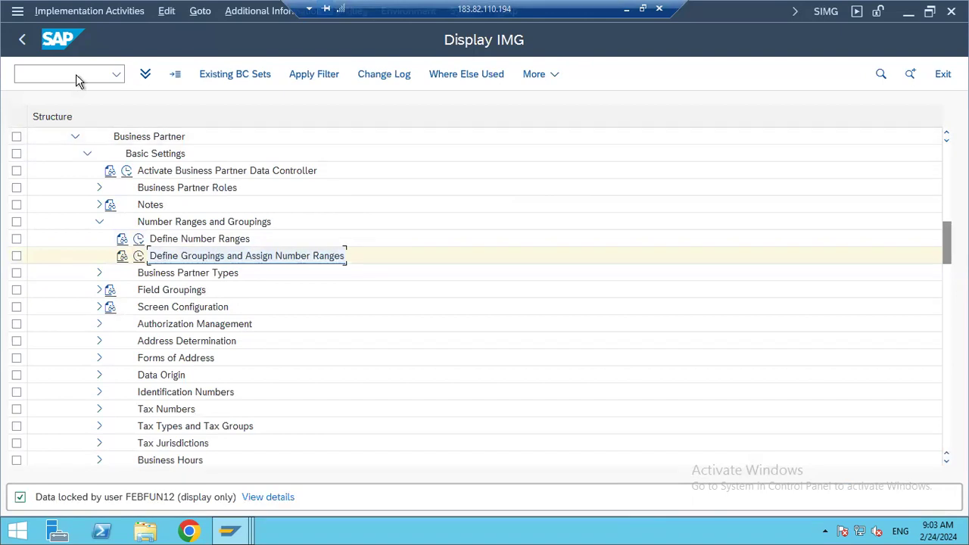
left_click(78, 75)
type("/N")
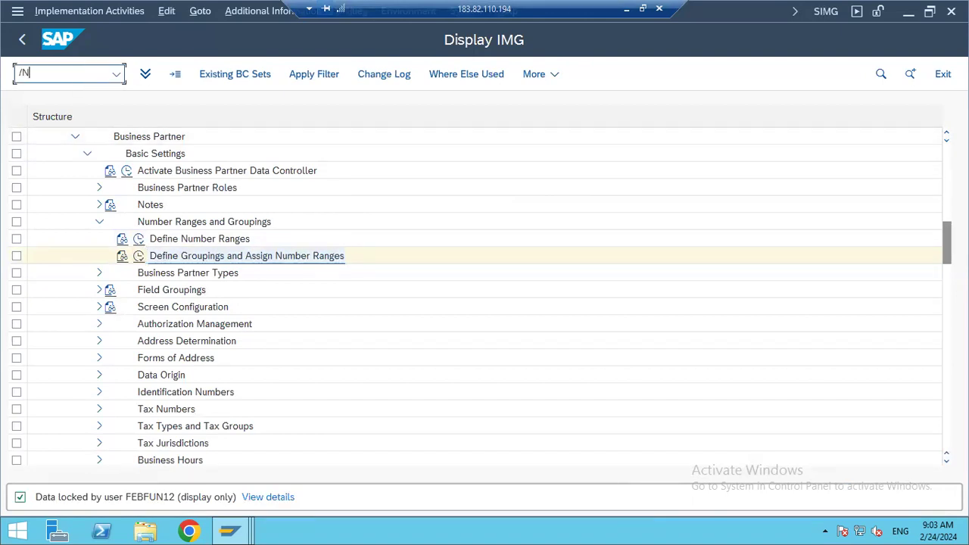
Return to SAP Easy Access and drill into Logistics > Purchasing > RFQ/Quotation > Request for Quotation to ME41 Create
key("Return")
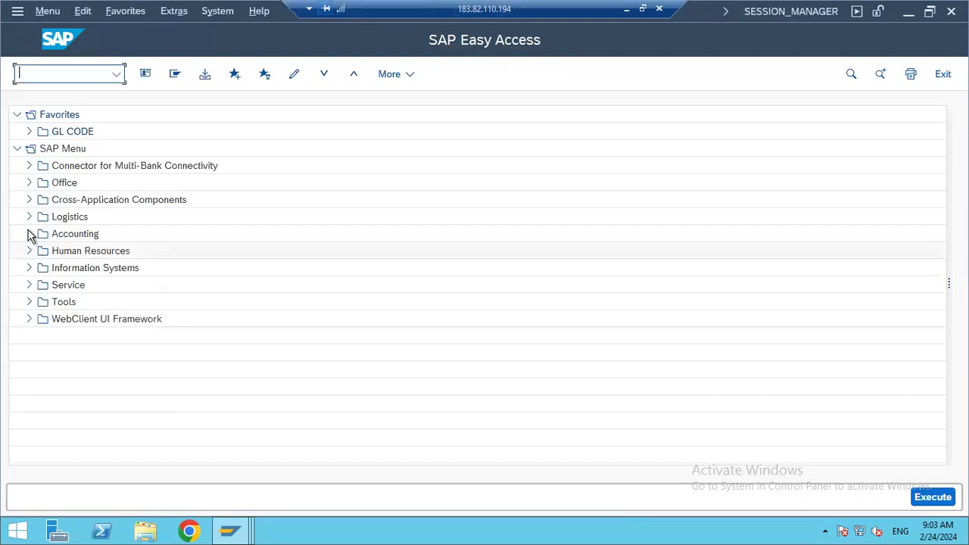
left_click(28, 234)
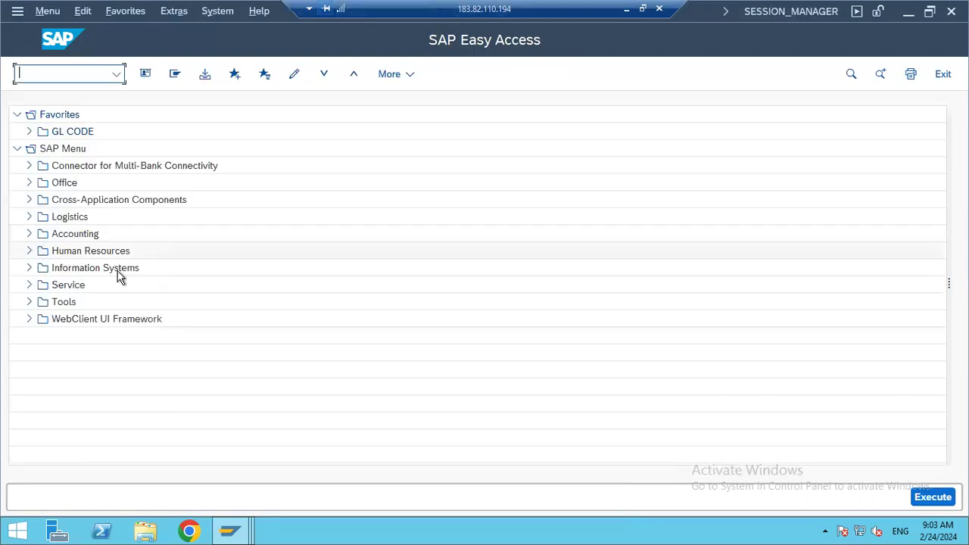
left_click(29, 233)
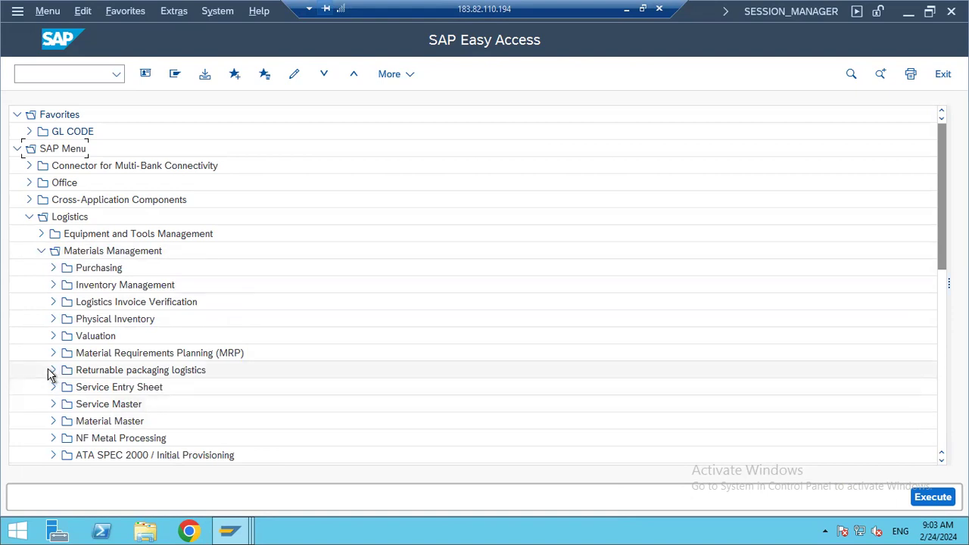
scroll(50, 374, "down", 1)
scroll(50, 374, "down", 1)
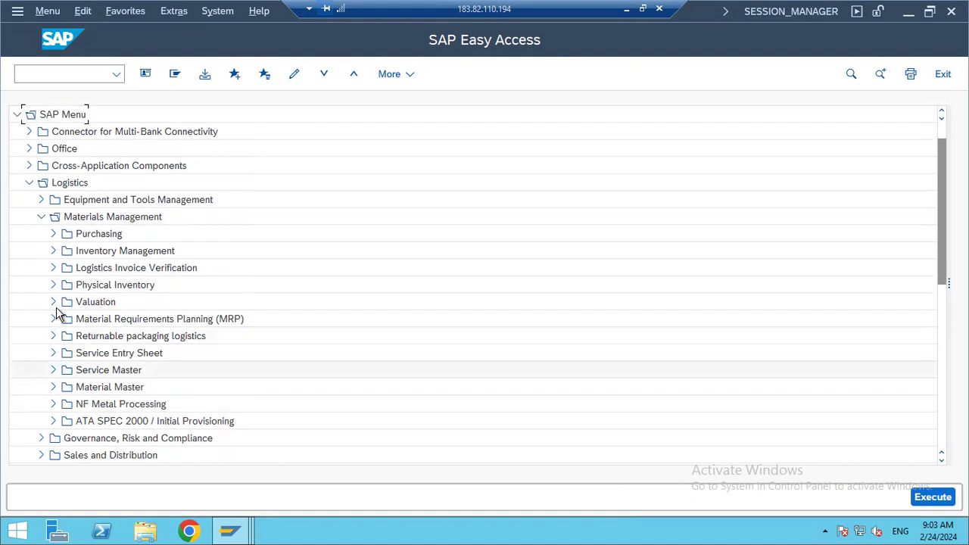
left_click(51, 235)
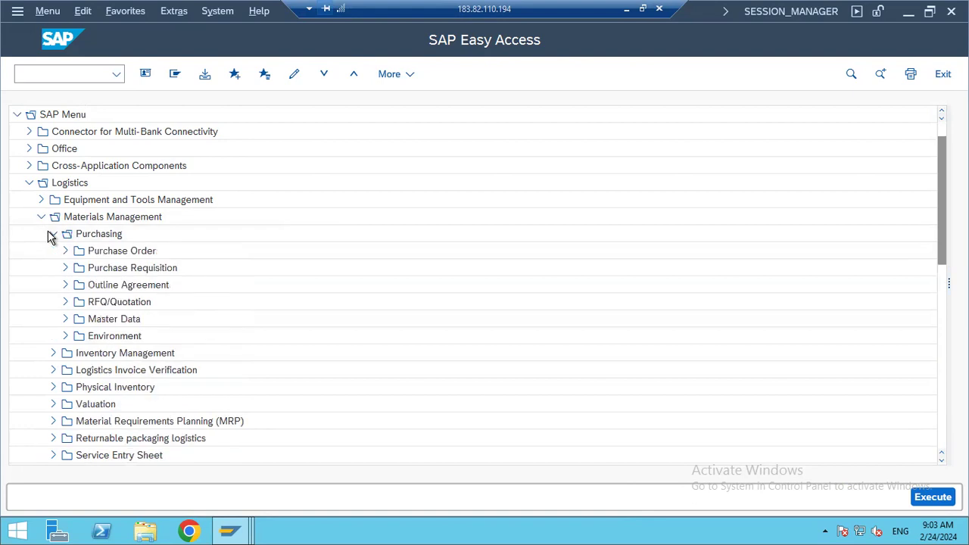
left_click(66, 302)
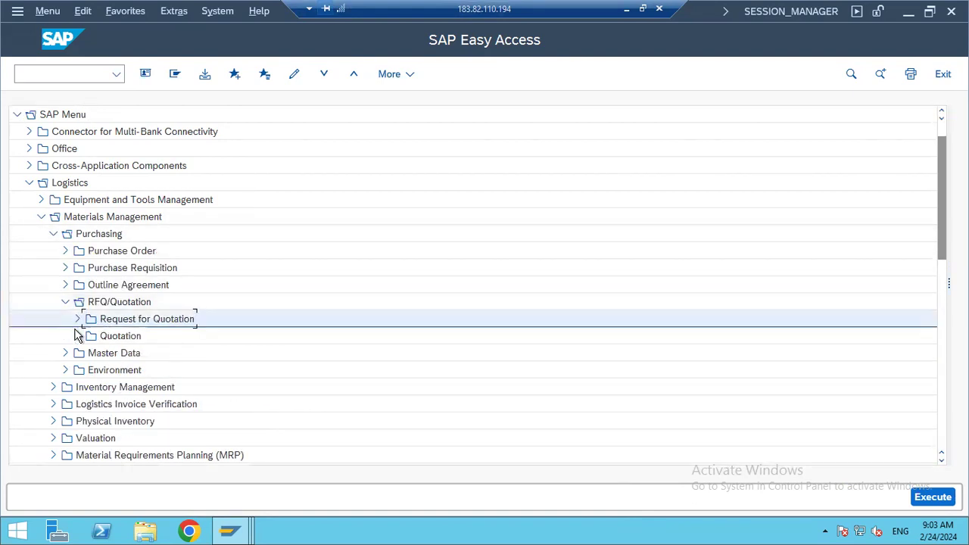
left_click(77, 318)
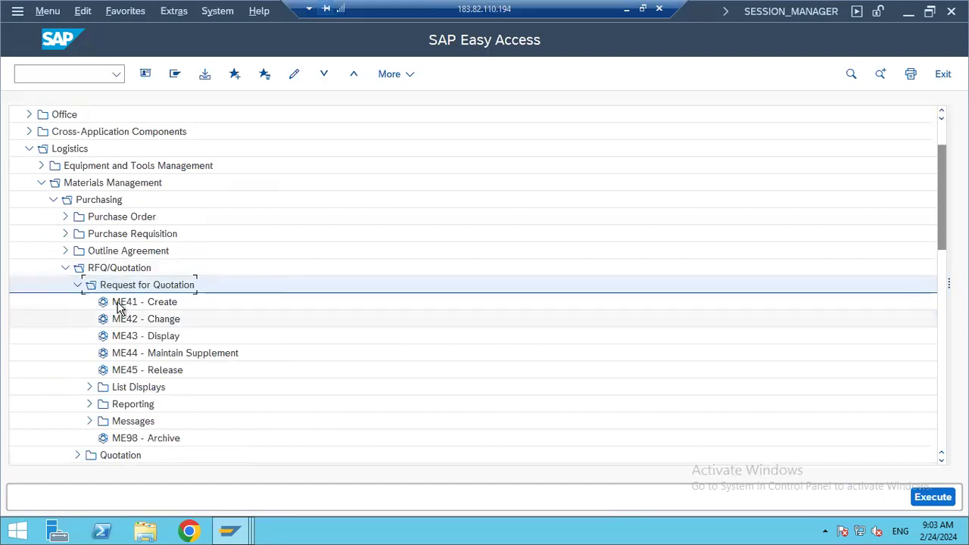
left_click(120, 301)
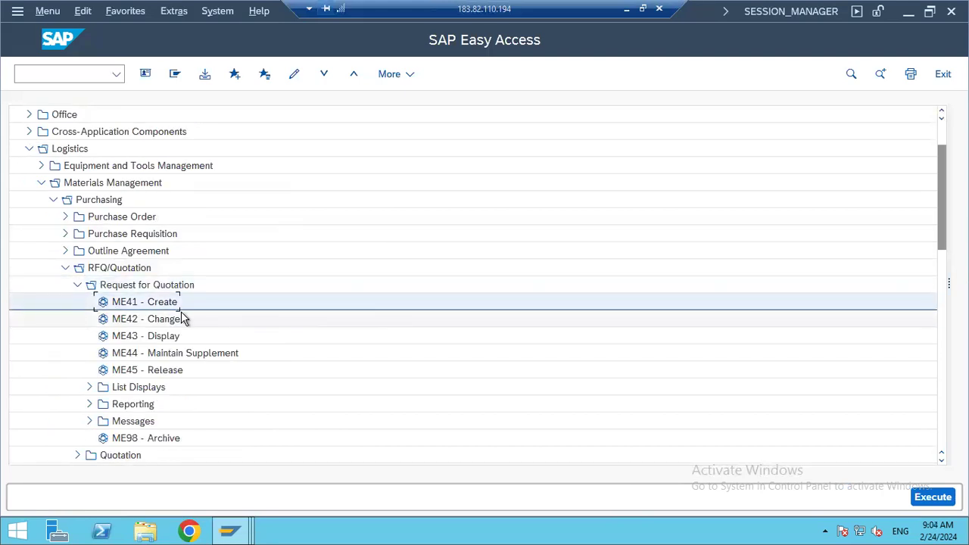
Launch ME41 and set the quotation deadline to 29.02.2024
key("Return")
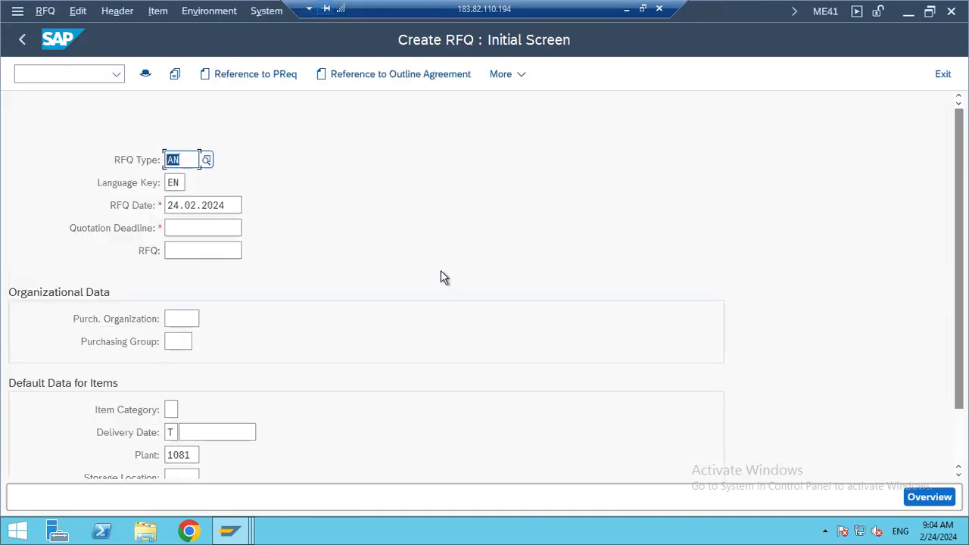
left_click(211, 229)
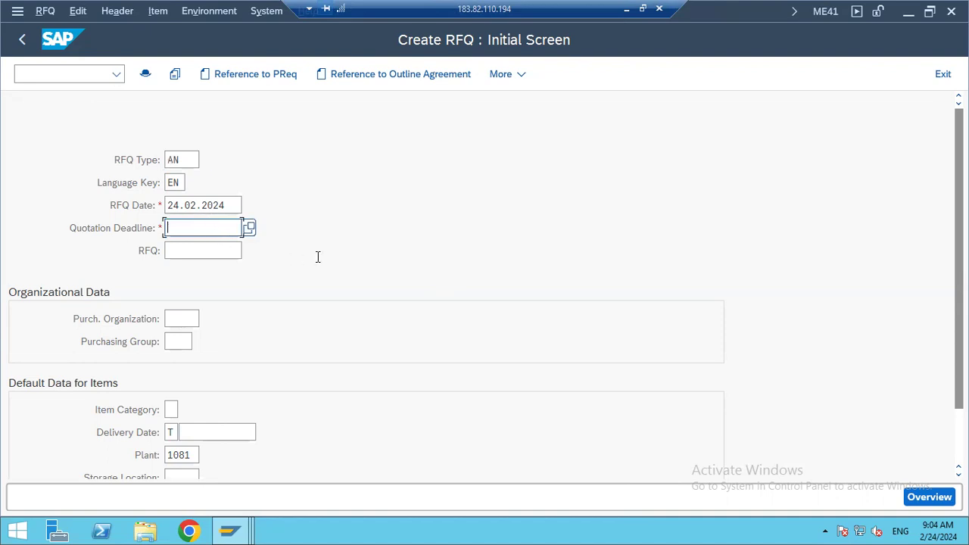
type("39")
type(".0")
key("BackSpace")
key("BackSpace")
key("BackSpace")
key("BackSpace")
type("20")
key("BackSpace")
type("9.02.2024")
key("Tab")
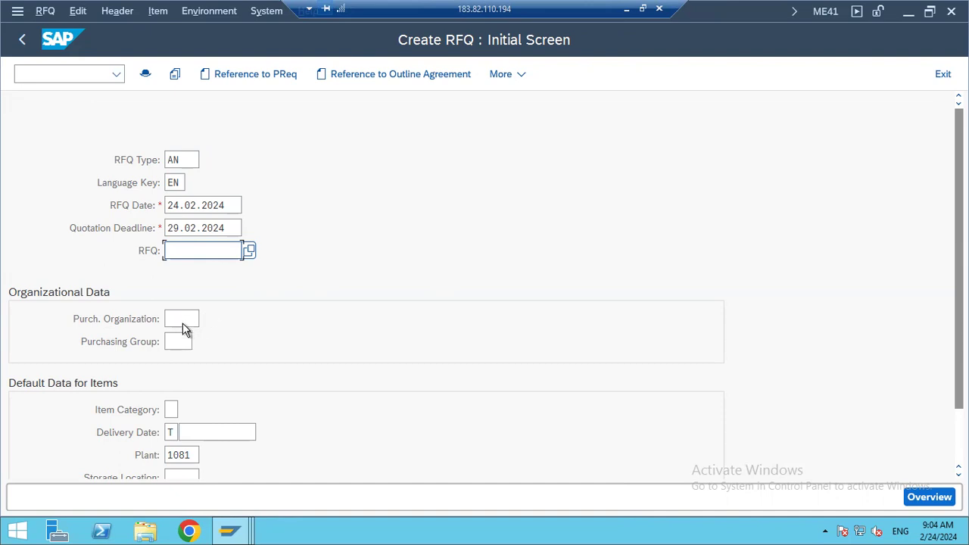
Bring up the F4 search help list for Purch. Organization
left_click(183, 323)
key("Tab")
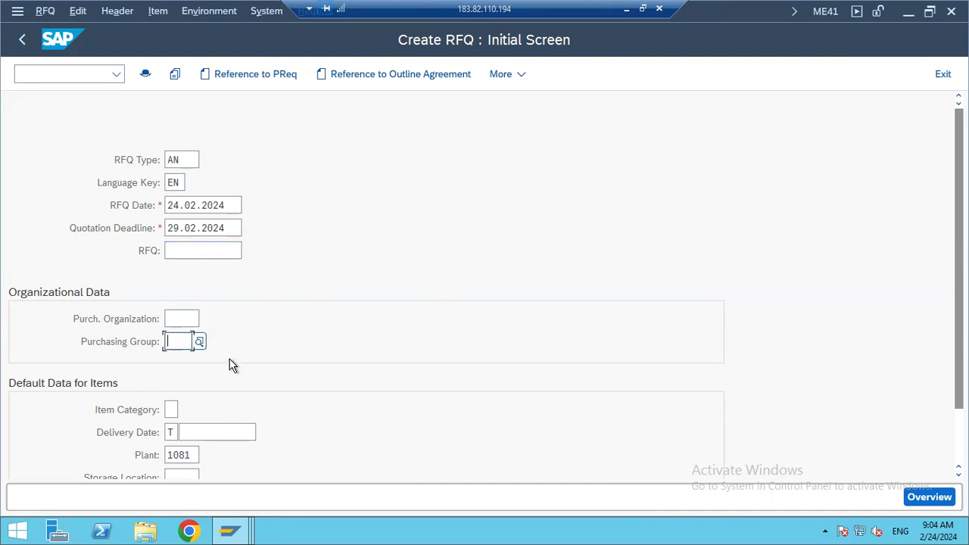
scroll(233, 366, "down", 3)
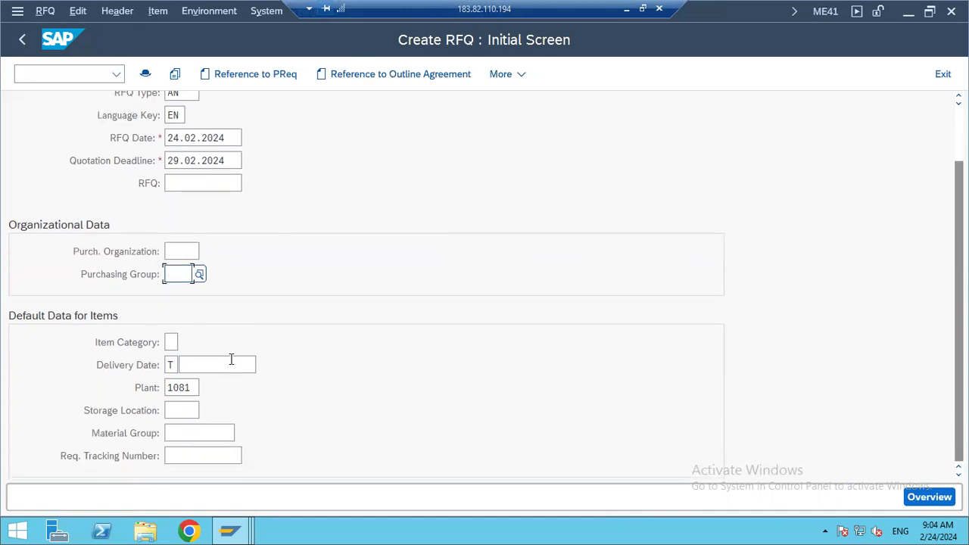
left_click(195, 251)
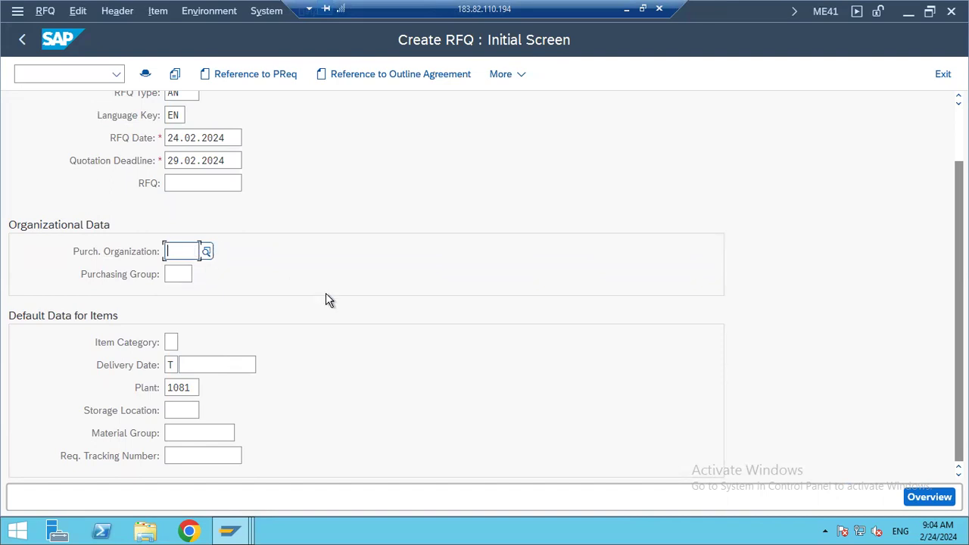
key("F4")
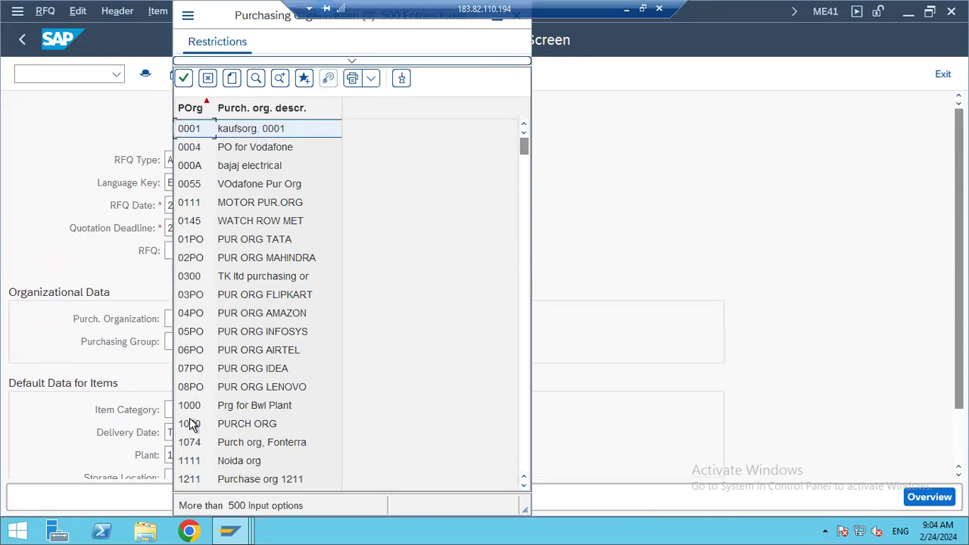
Search the purchasing organization list for 'sparsh', then select D001 Dell and HP
left_click(191, 424)
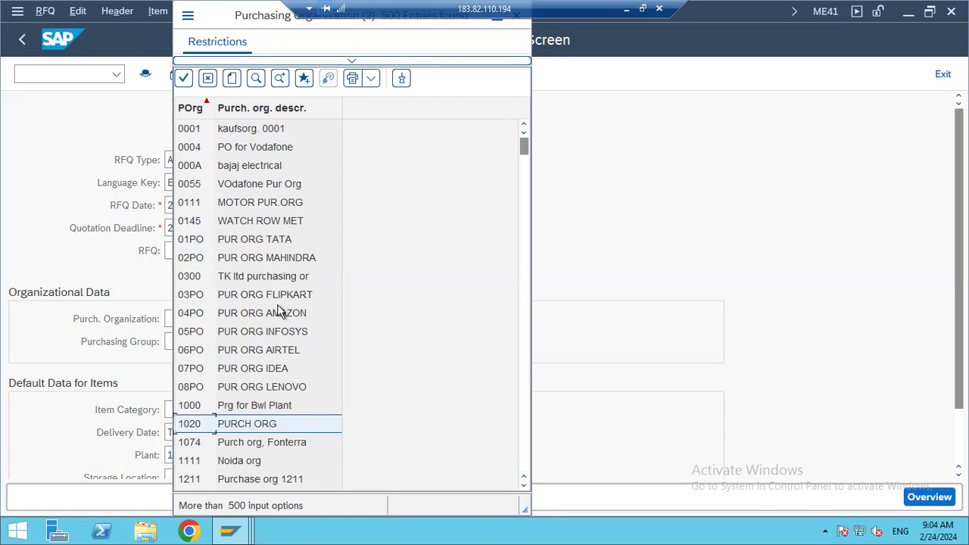
left_click(256, 79)
type("sparsh")
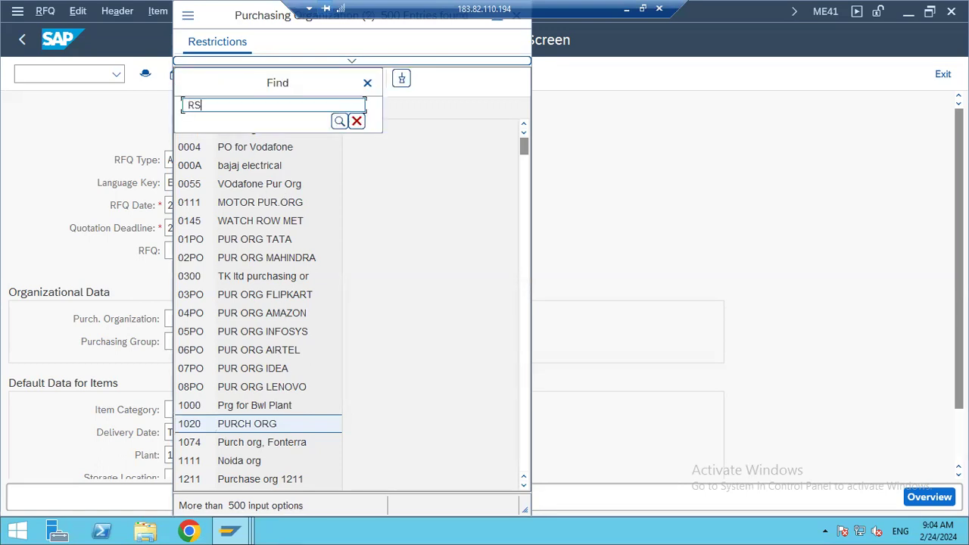
key("Return")
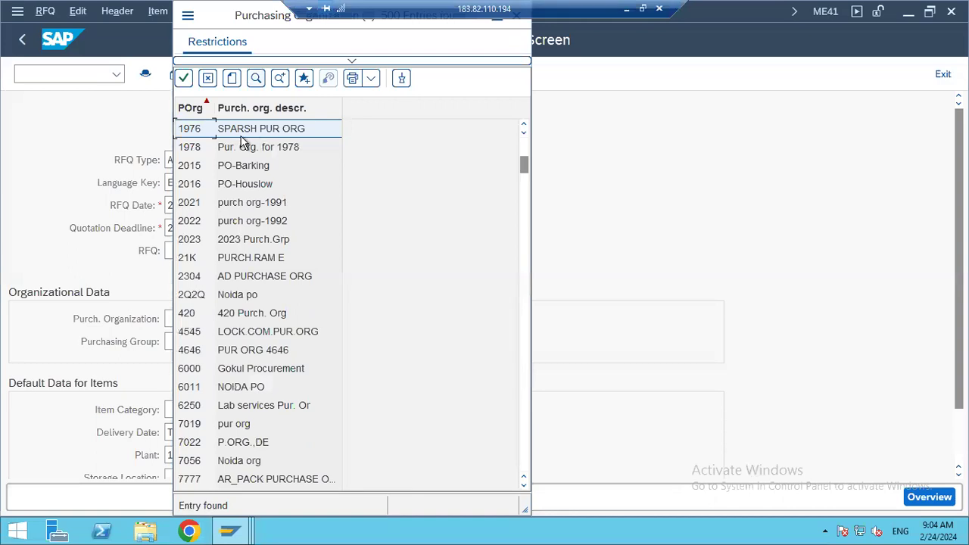
left_click(280, 79)
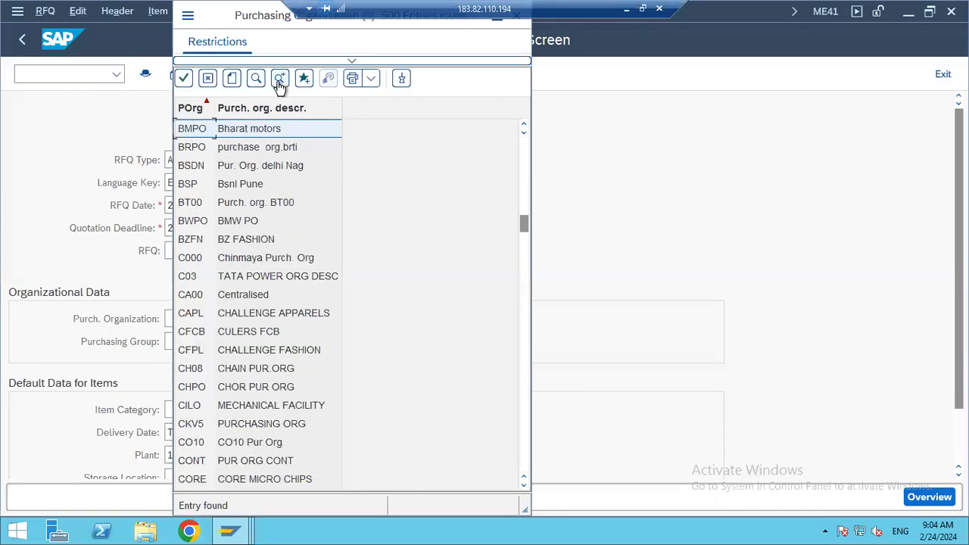
left_click(279, 80)
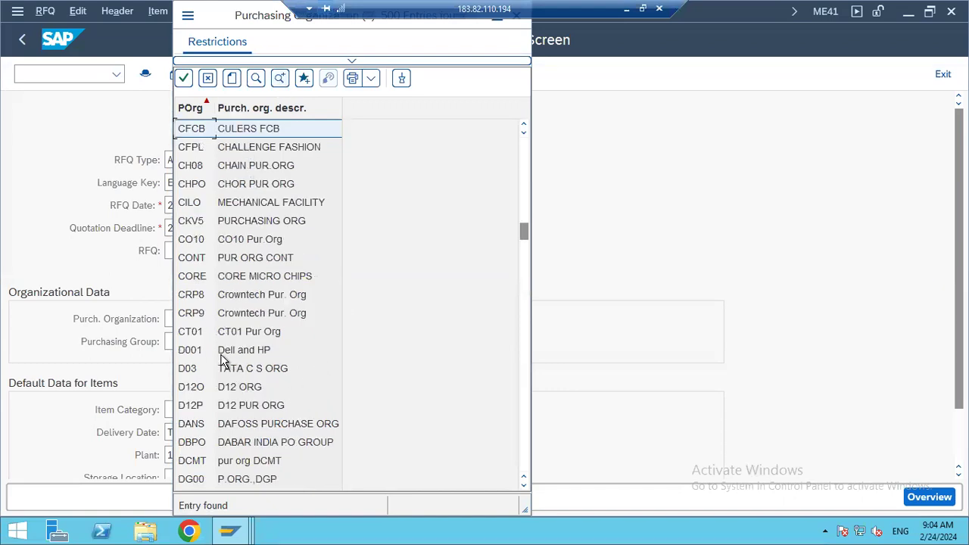
left_click(258, 353)
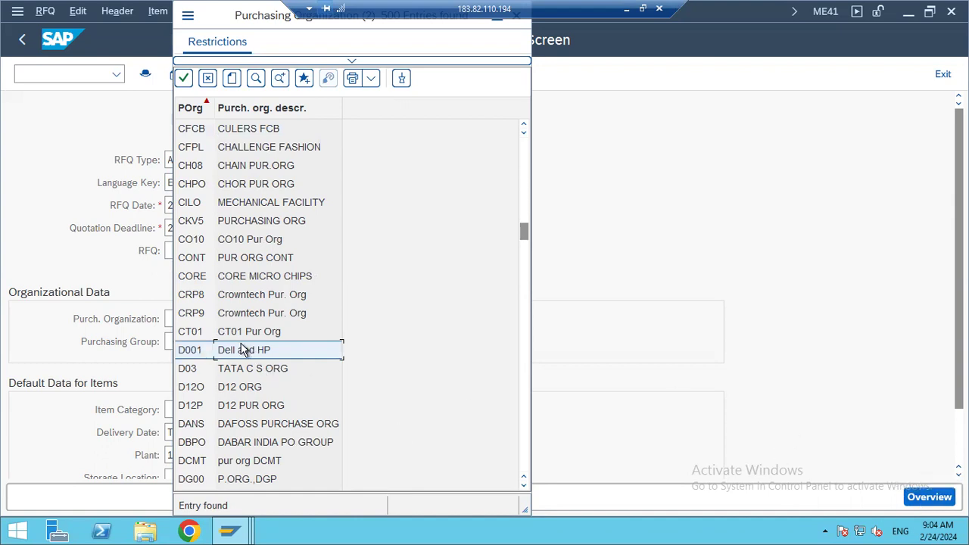
Accept D001 and change the plant from 1081 to 0407
key("Return")
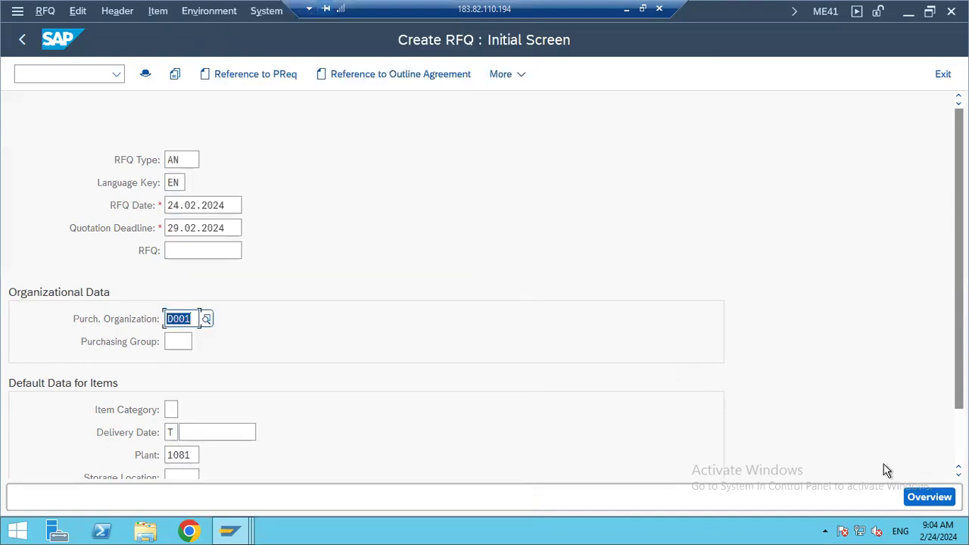
left_click(930, 500)
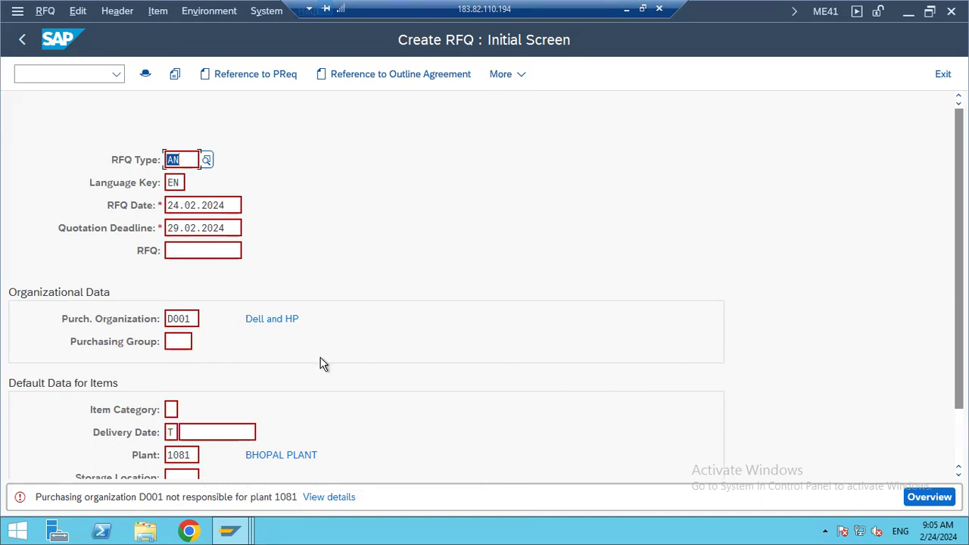
left_click(194, 457)
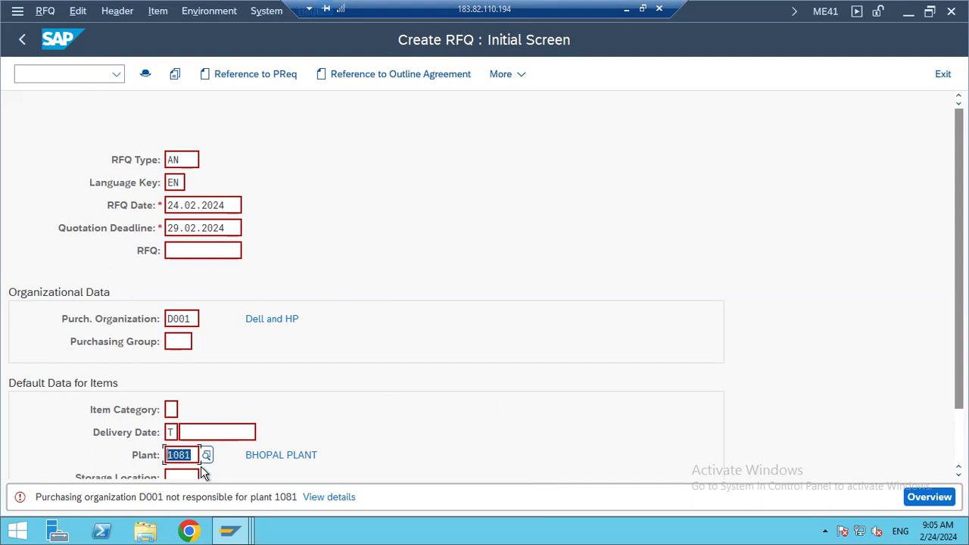
type("04076")
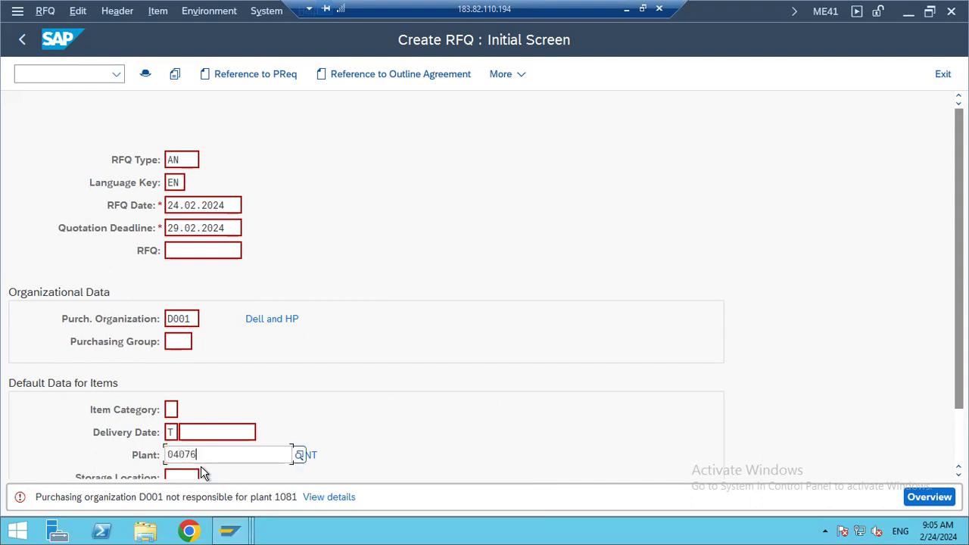
key("Return")
Clear the purchasing organization, validate, and reopen its lookup list
left_click(185, 293)
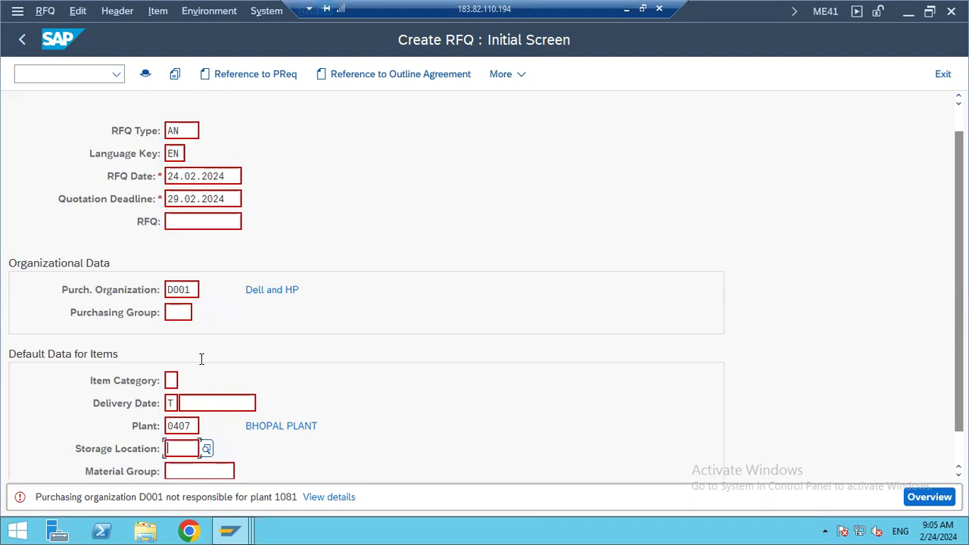
key("BackSpace")
key("BackSpace")
key("BackSpace")
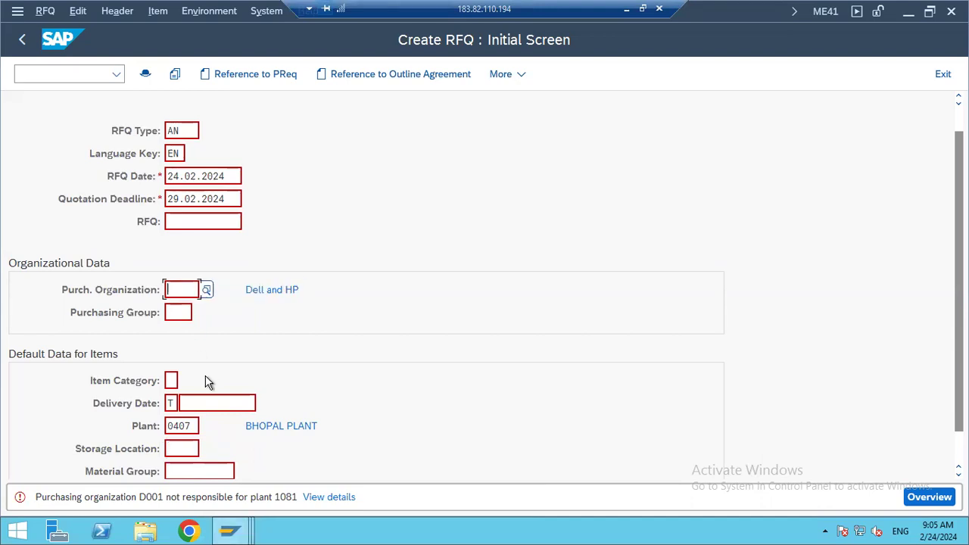
left_click(929, 496)
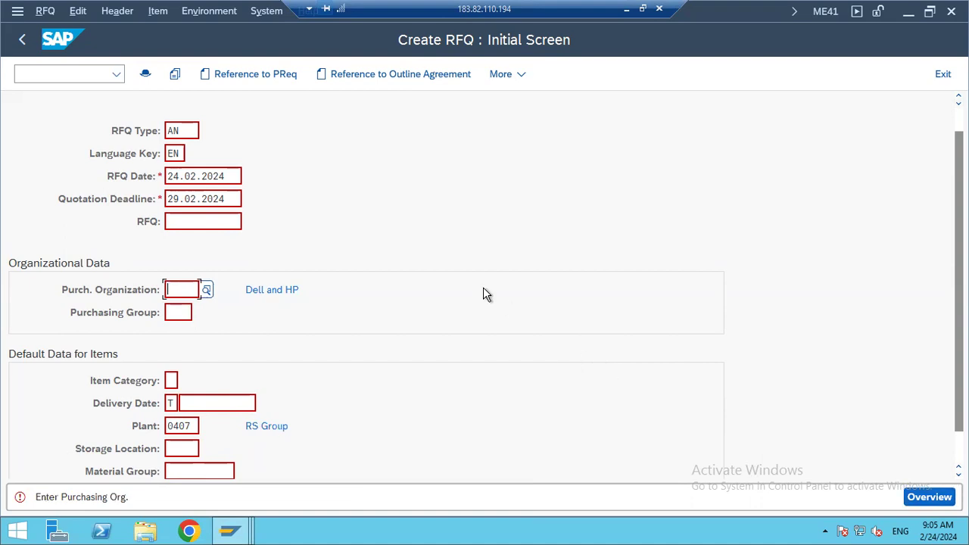
left_click(206, 289)
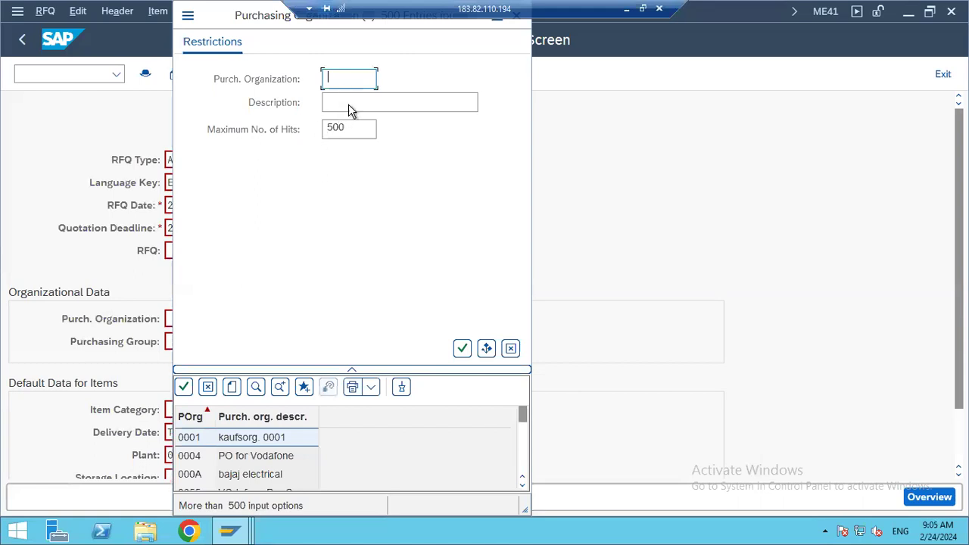
Set purchasing organization 0407 from the field suggestions and validate
left_click(510, 348)
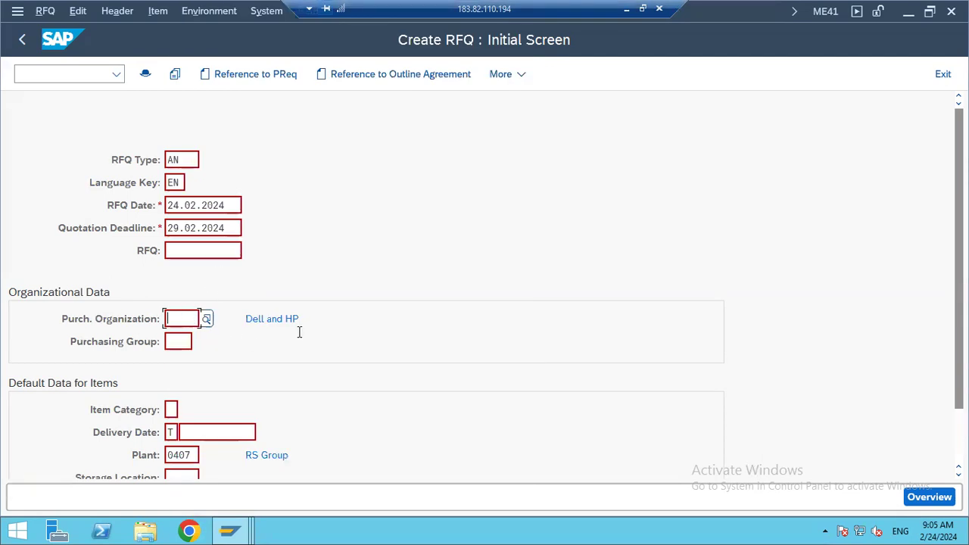
type("040")
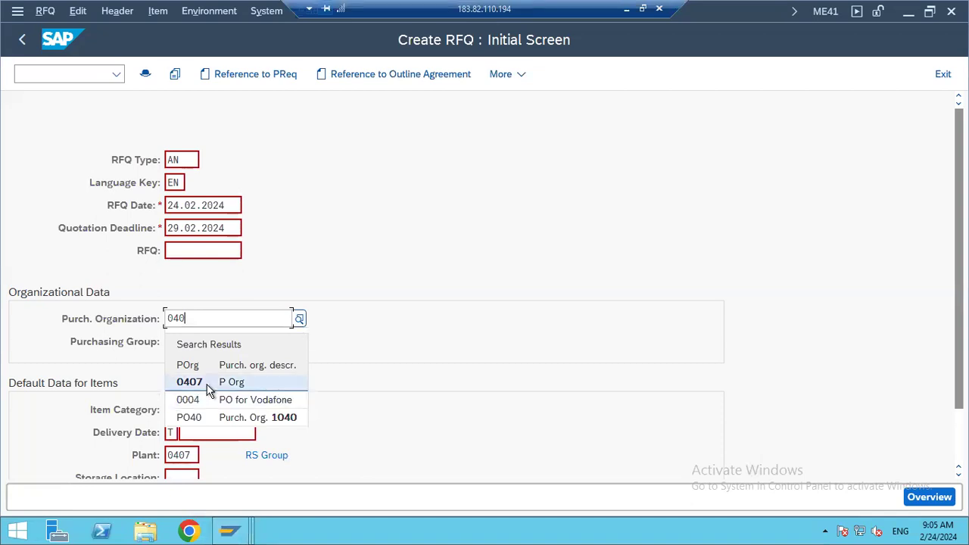
left_click(188, 382)
left_click(930, 497)
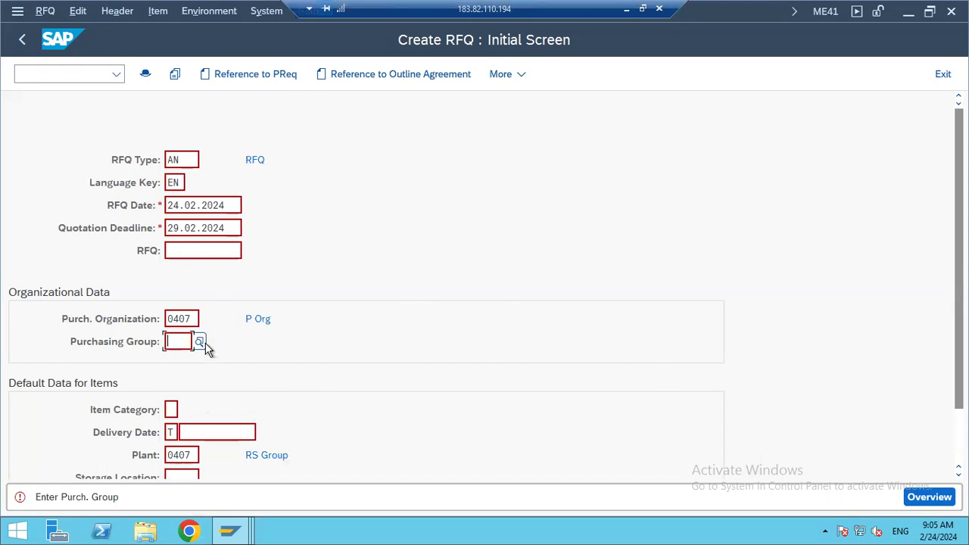
Choose purchasing group 04P from its lookup list and proceed to the item overview
left_click(199, 341)
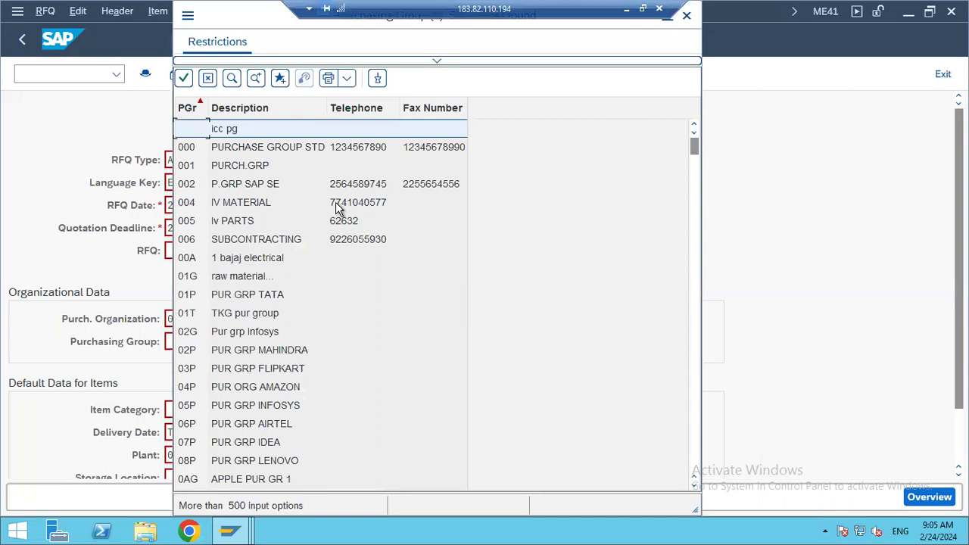
left_click(278, 151)
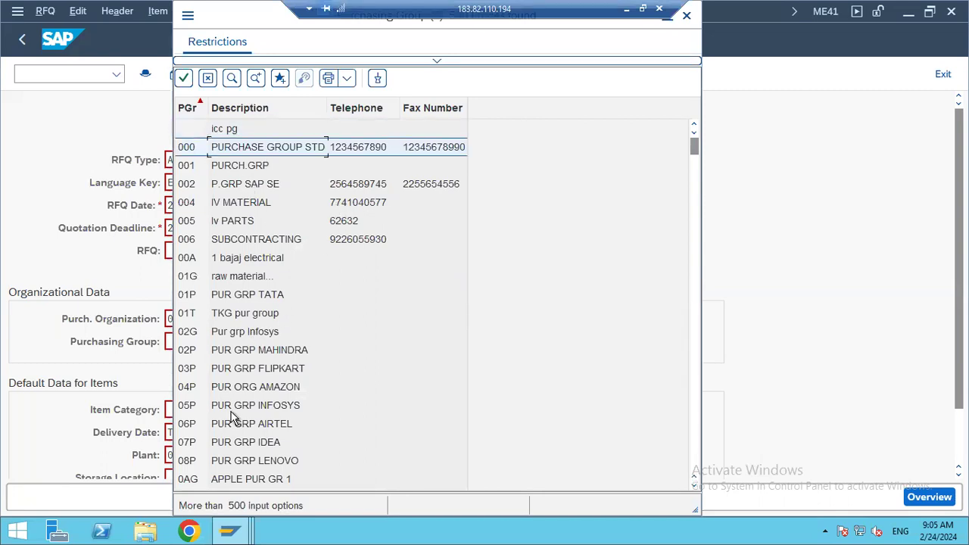
double_click(256, 388)
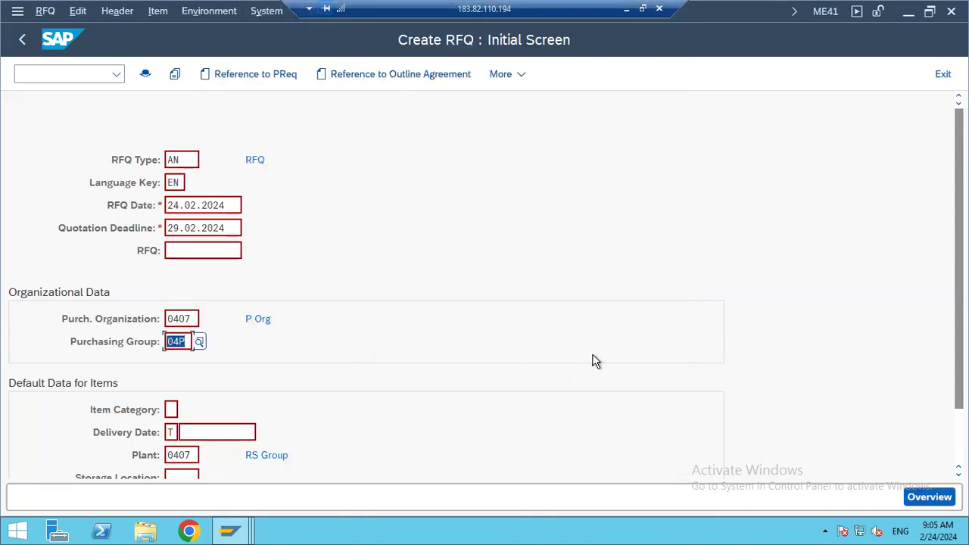
key("Return")
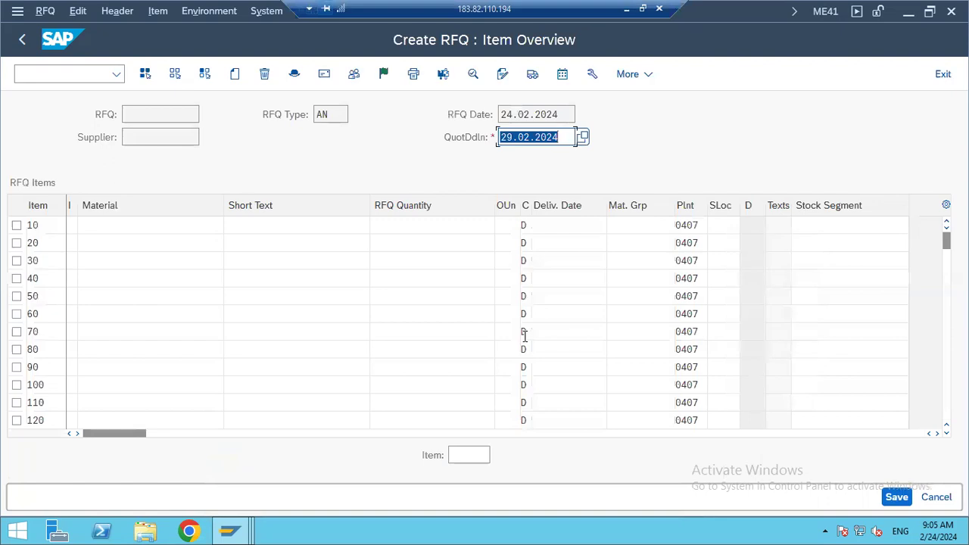
Enter material 40199 with quantity 33 in item 10 and submit the row
key("Tab")
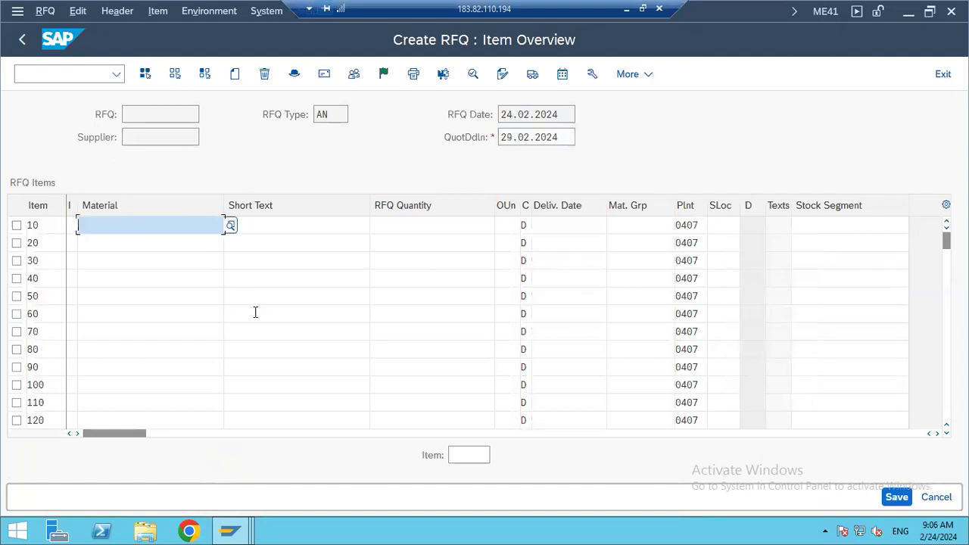
type("401")
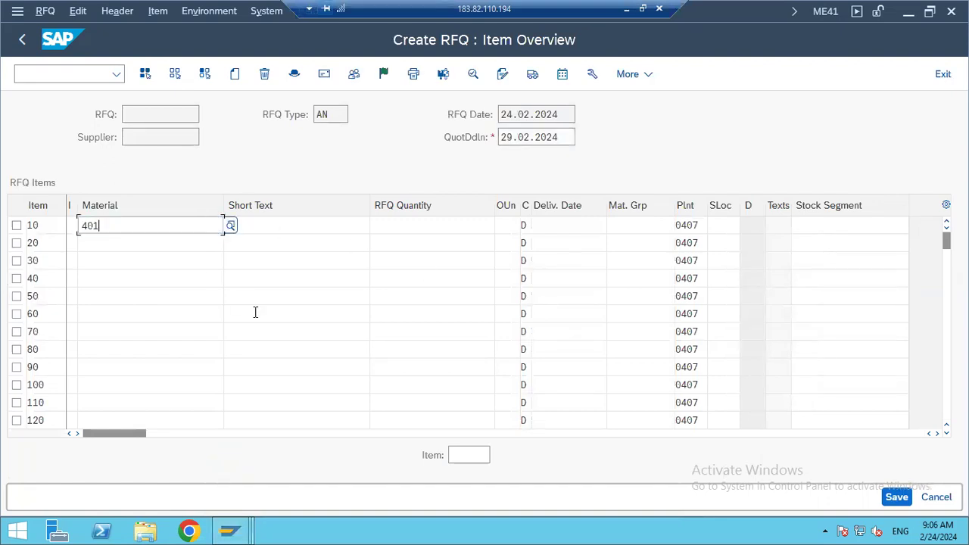
type("99")
left_click(325, 230)
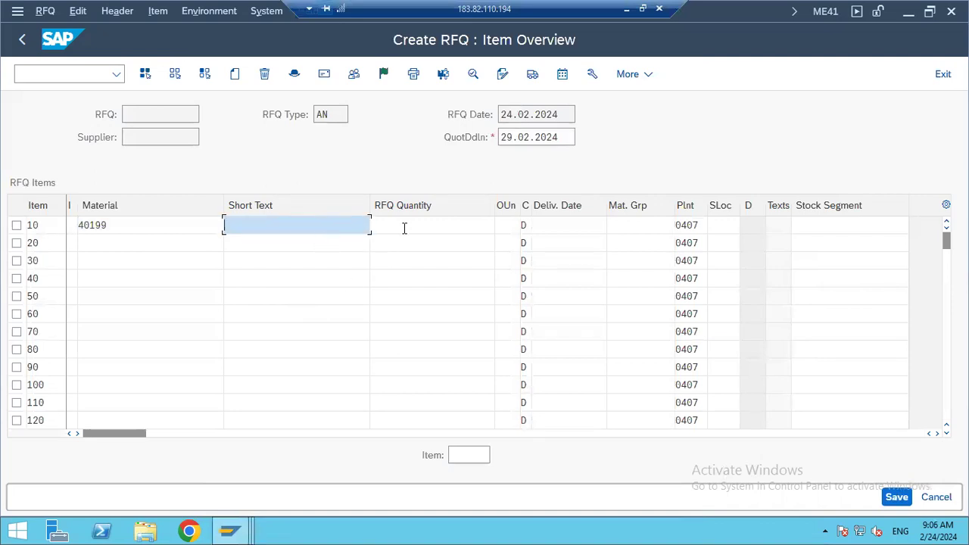
key("Tab")
type("33")
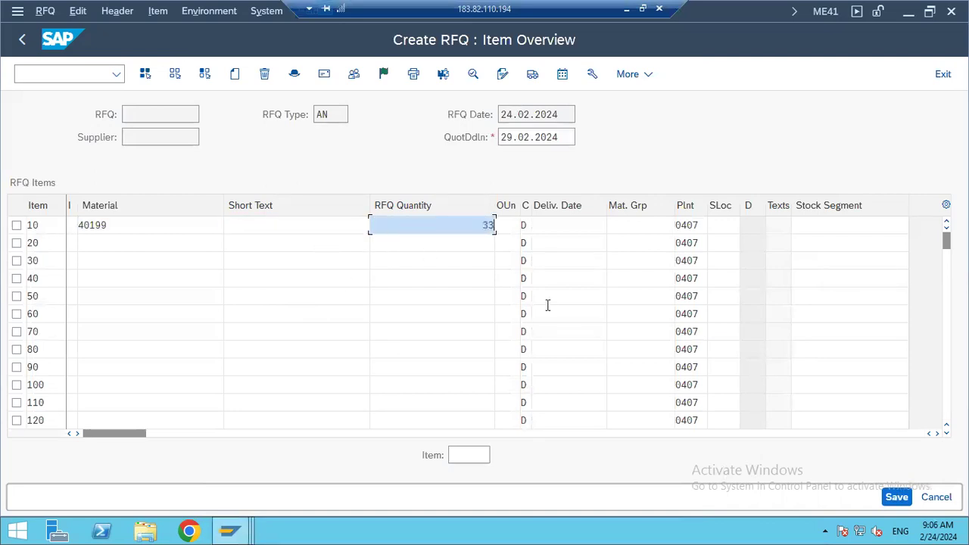
key("Tab")
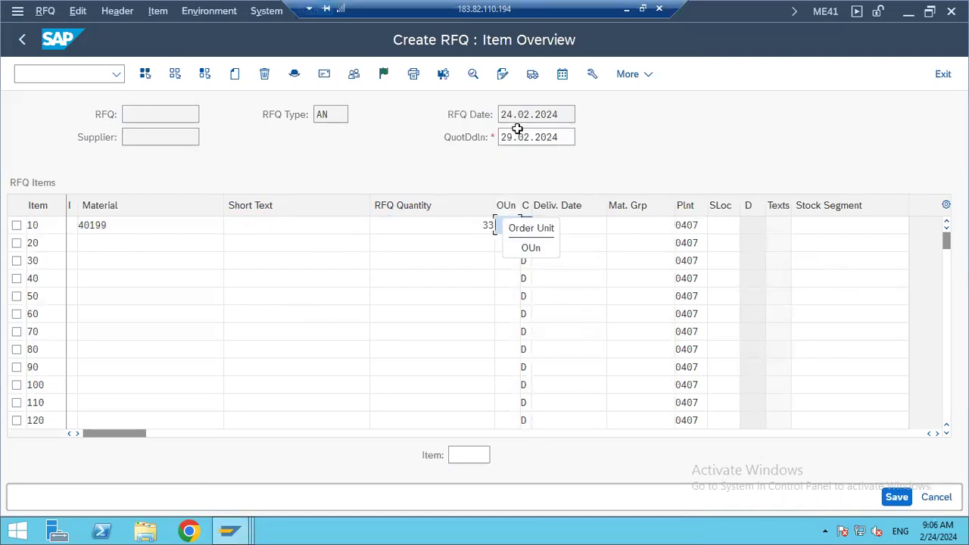
key("Tab")
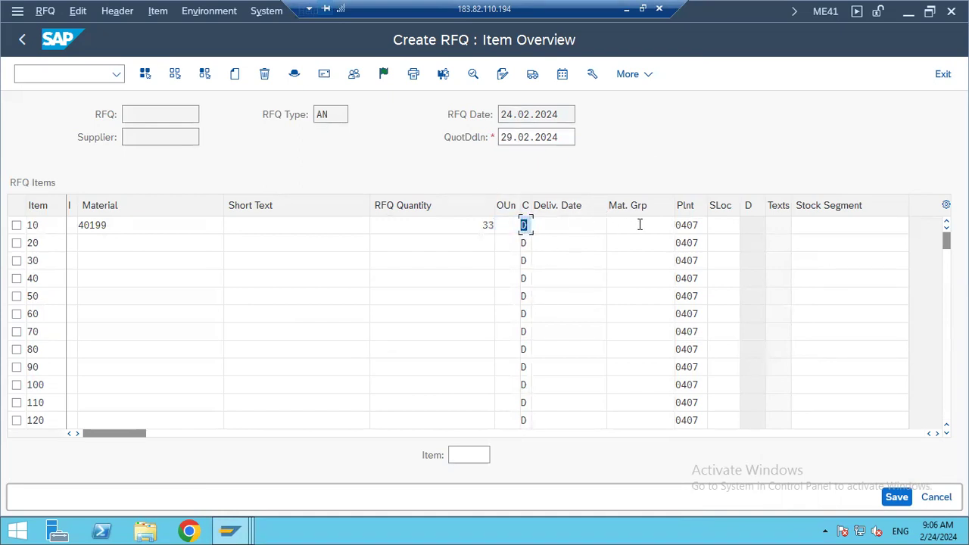
key("Tab")
key("Tab")
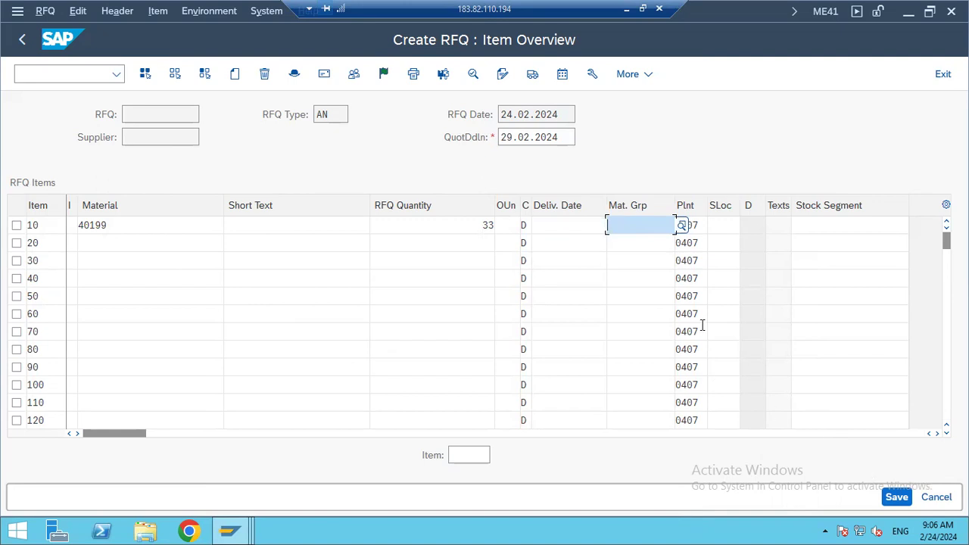
key("Tab")
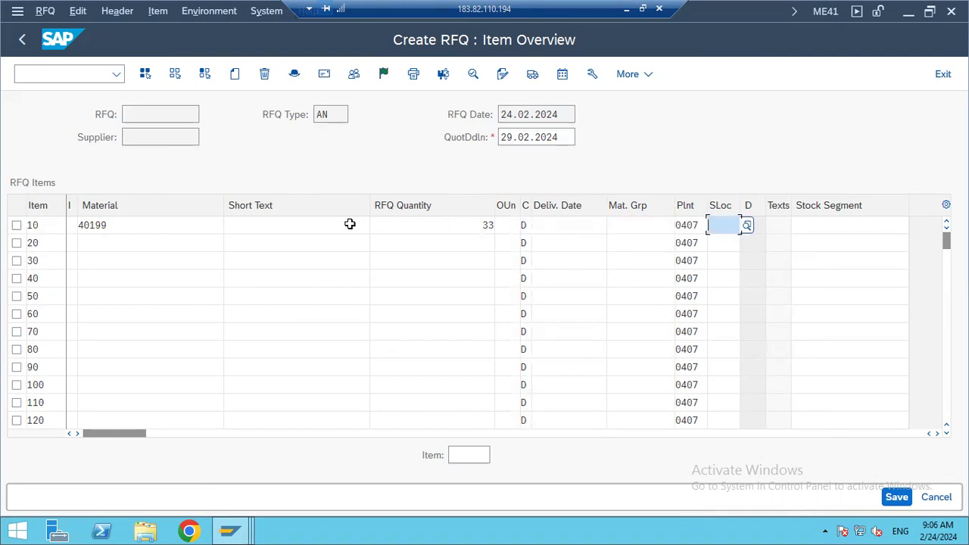
key("Return")
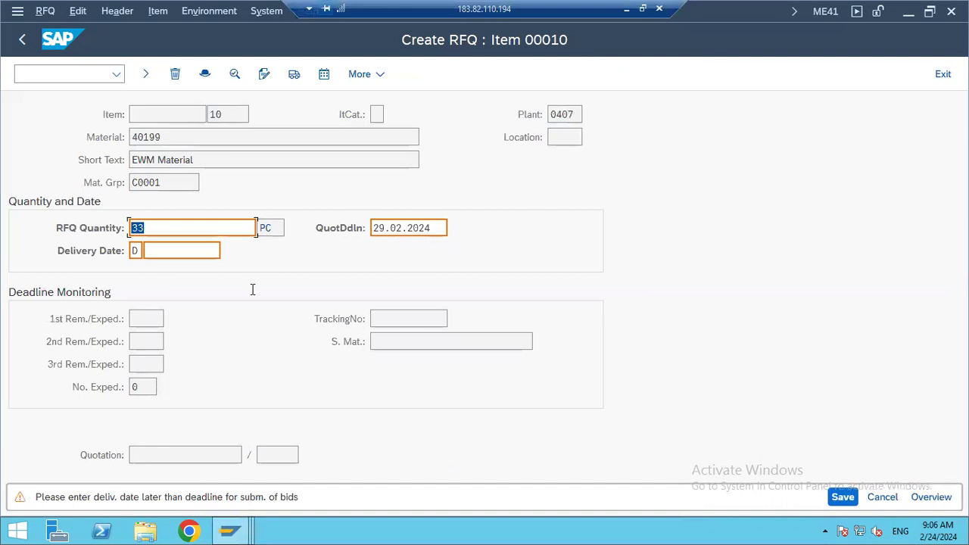
Set item 10's delivery date to 03.03.2024 and return to the item overview
left_click(201, 253)
type("0")
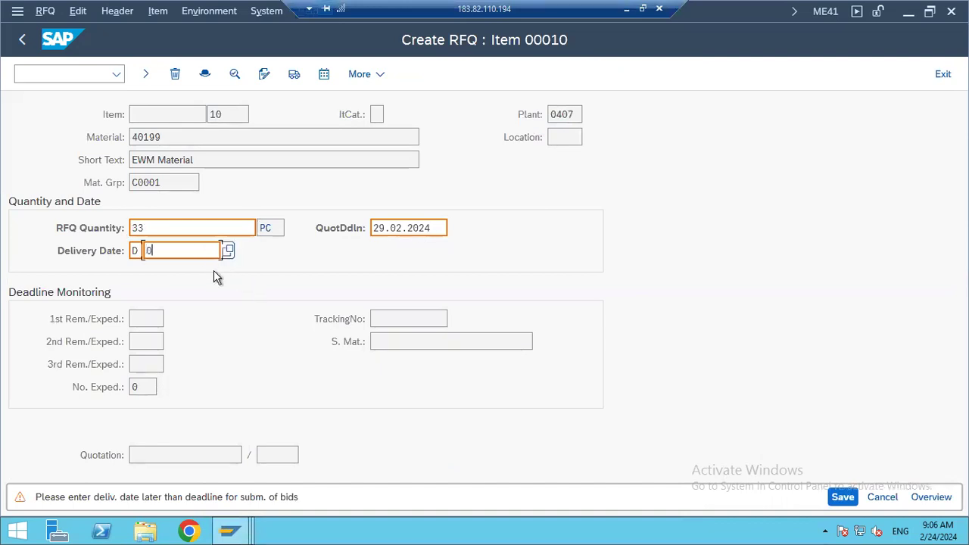
type("3.03.2024")
key("Return")
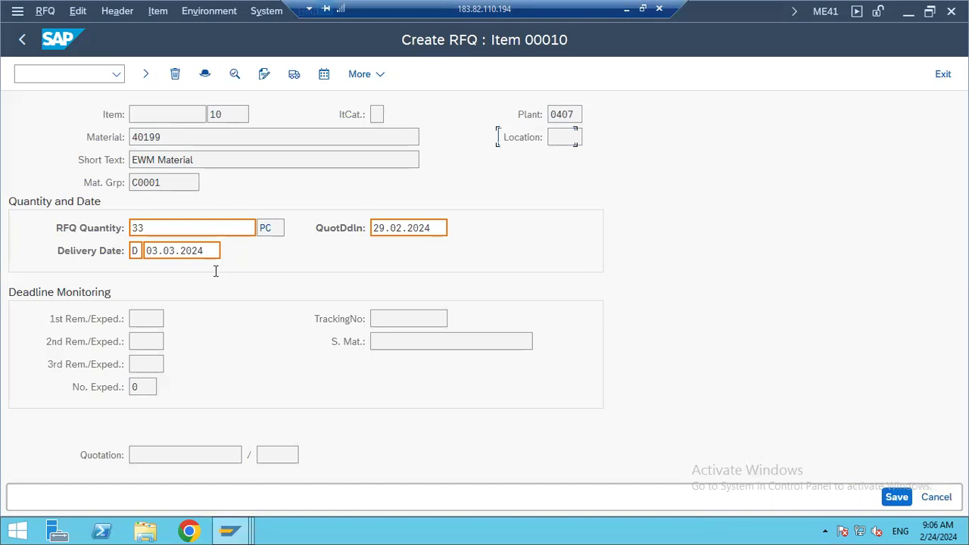
key("F3")
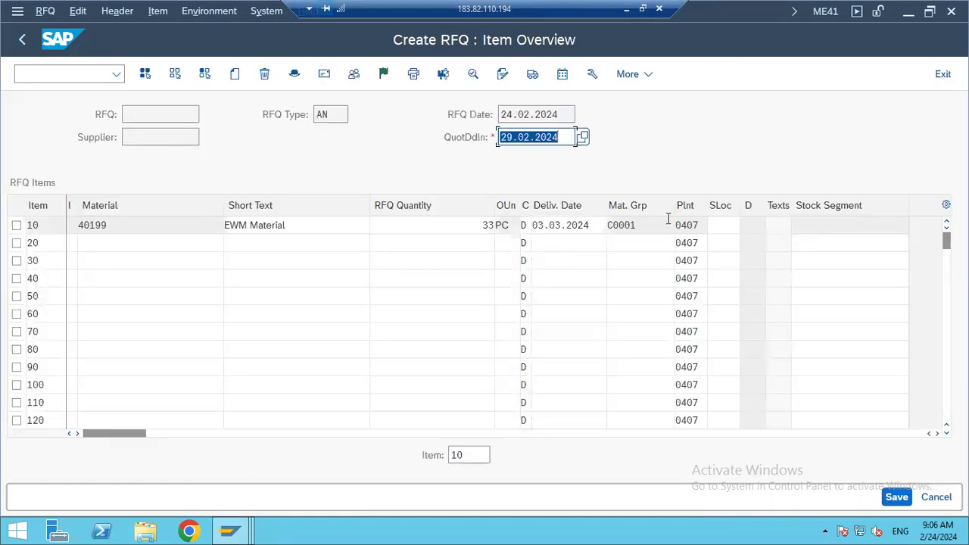
Attempt to save the RFQ, which fails for a missing supplier address, then select the Supplier field
key("Tab")
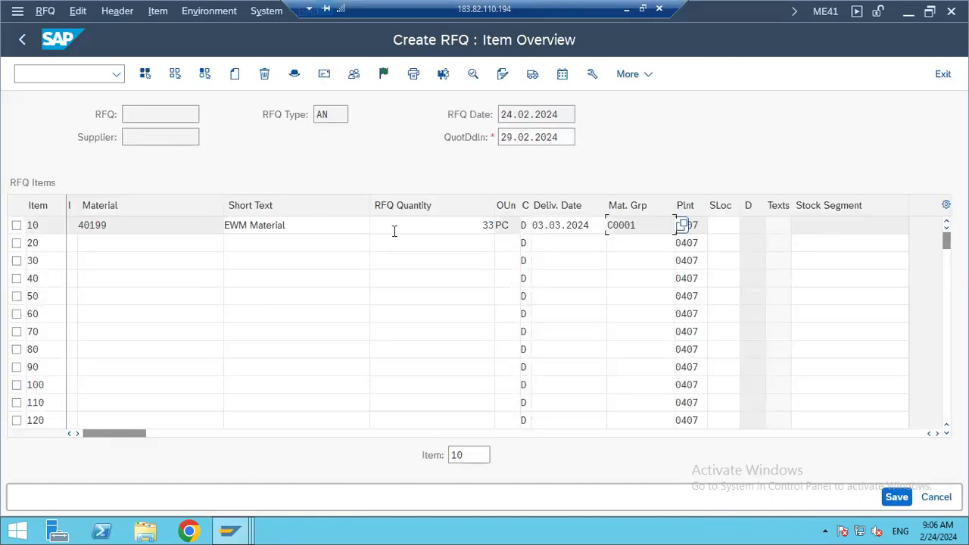
key("Tab")
key("Tab")
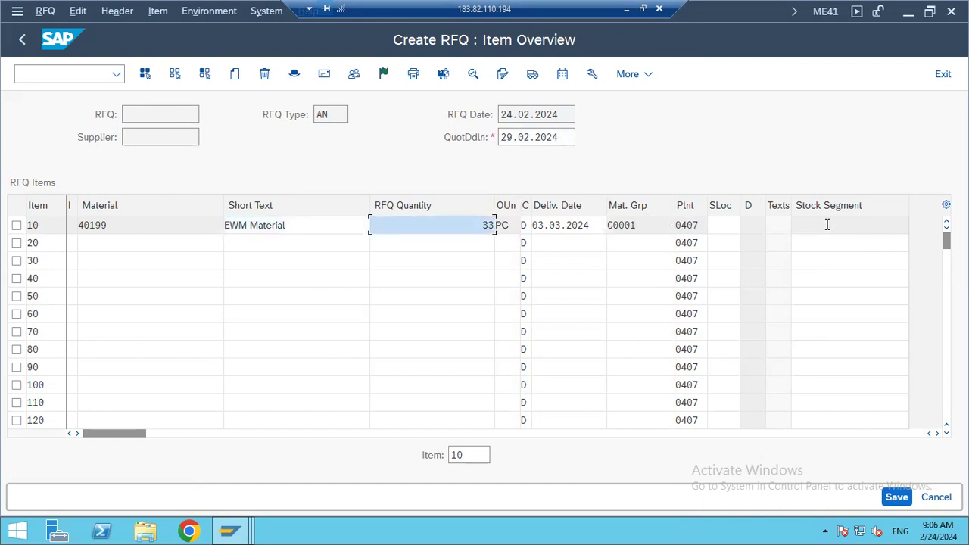
left_click(893, 497)
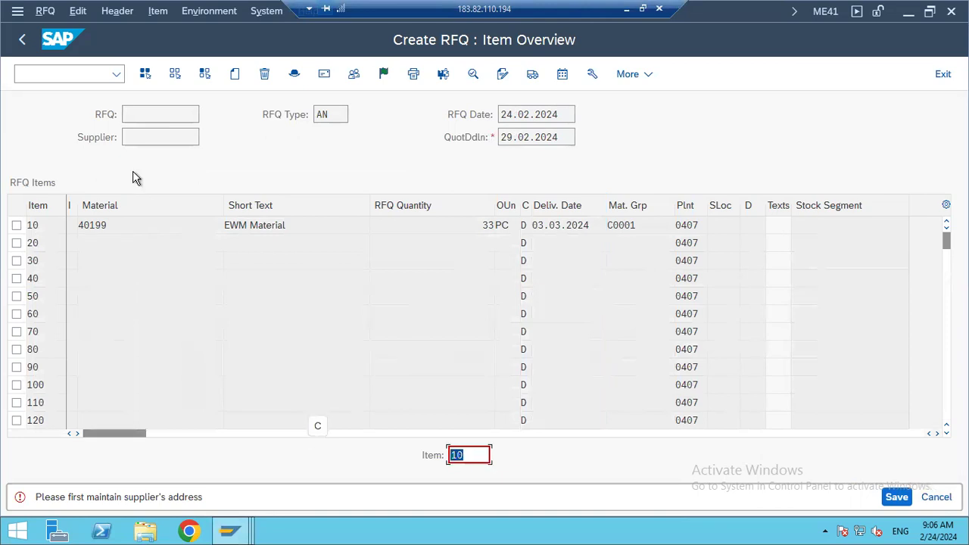
left_click(174, 137)
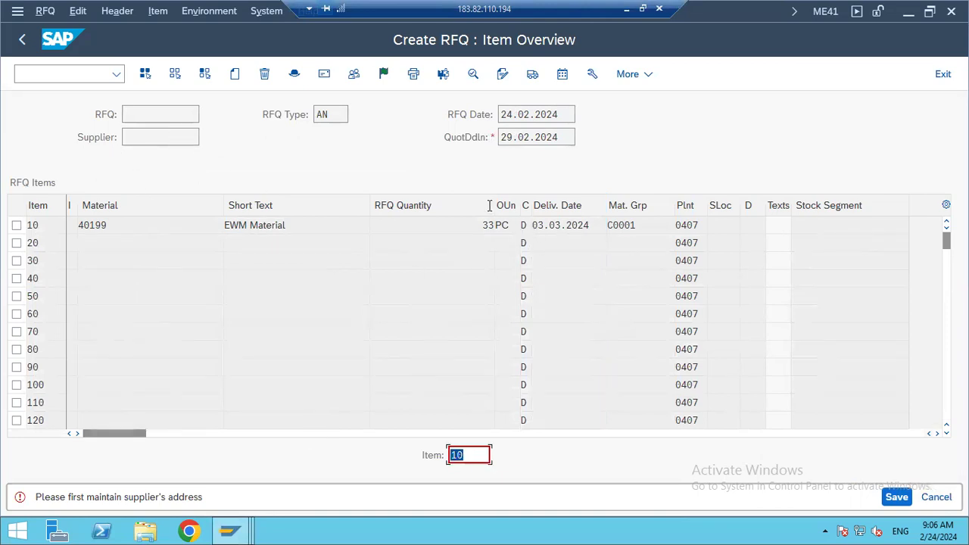